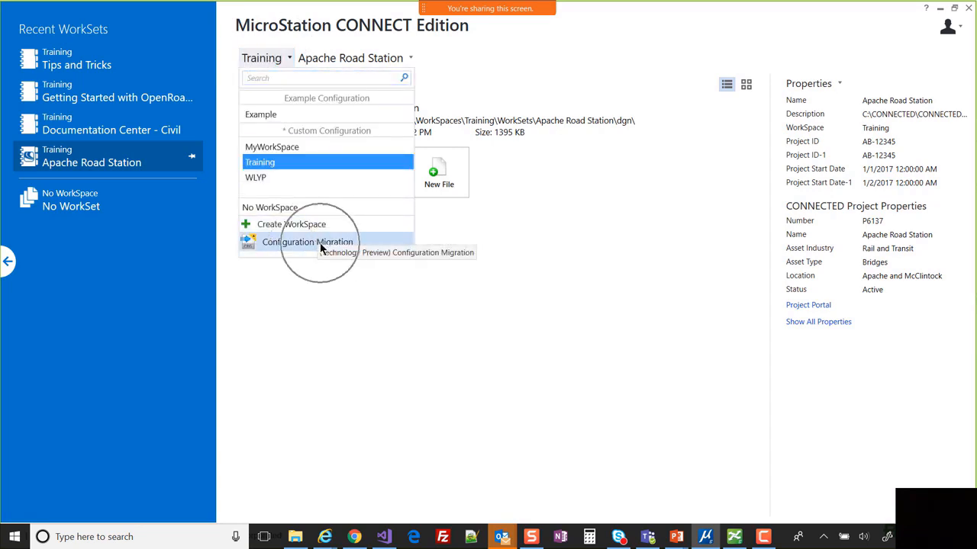
- Launch Configuration Migration from the WorkSpace menu and move the assistant dialog up and left
click(397, 243)
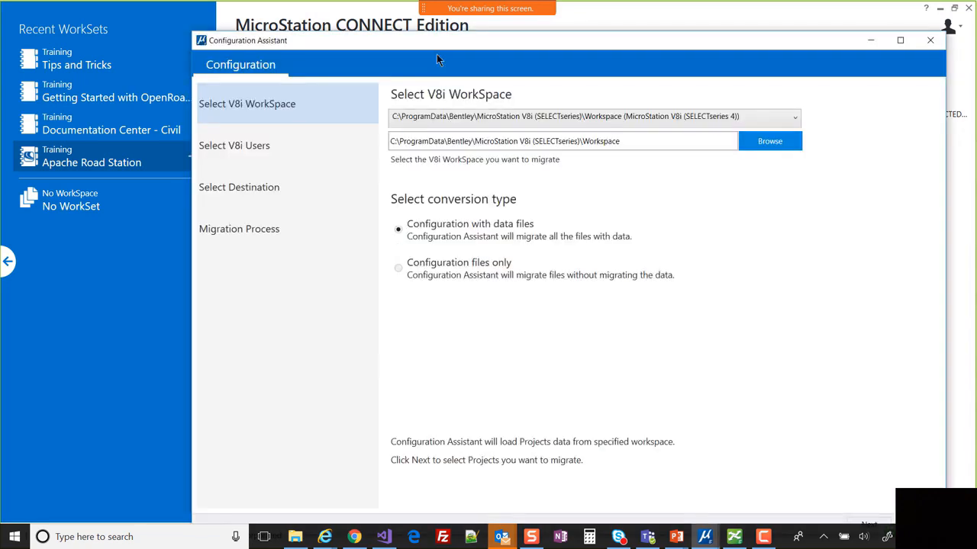
drag(443, 40, 372, 20)
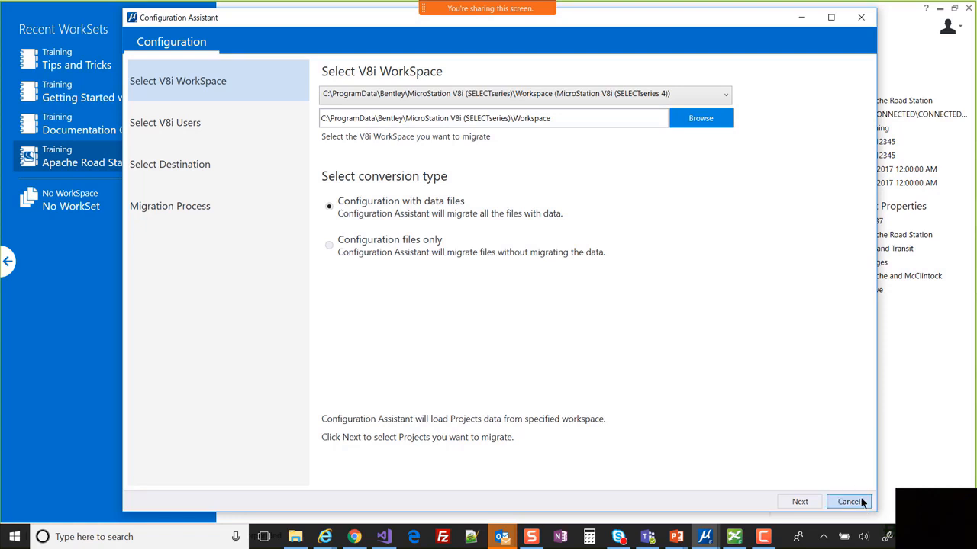
click(811, 500)
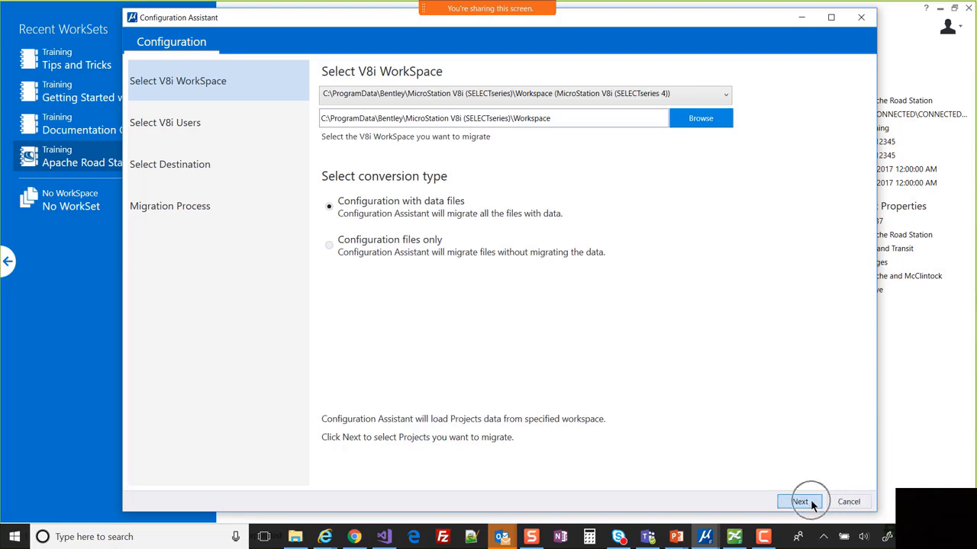
key(ctrl)
key(ctrl)
key(ctrl)
click(726, 93)
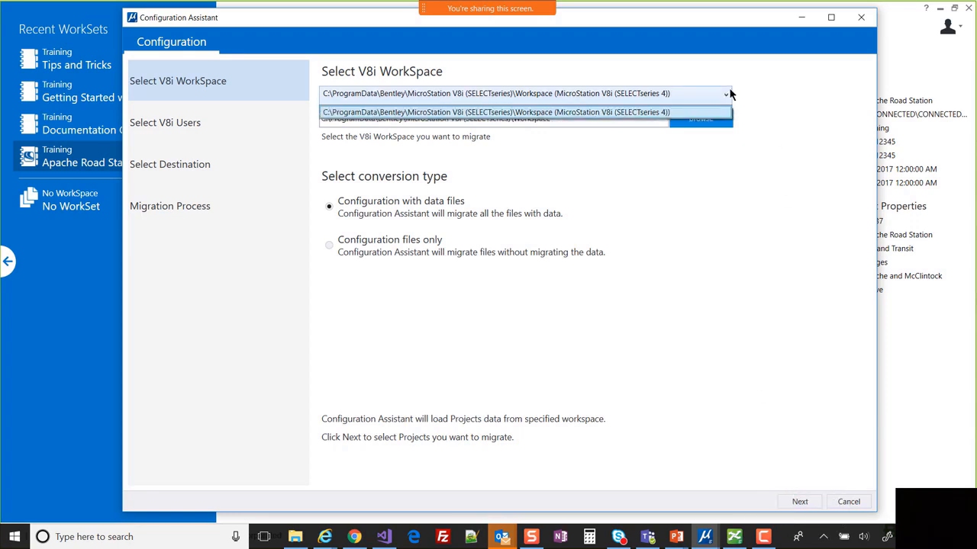
click(659, 115)
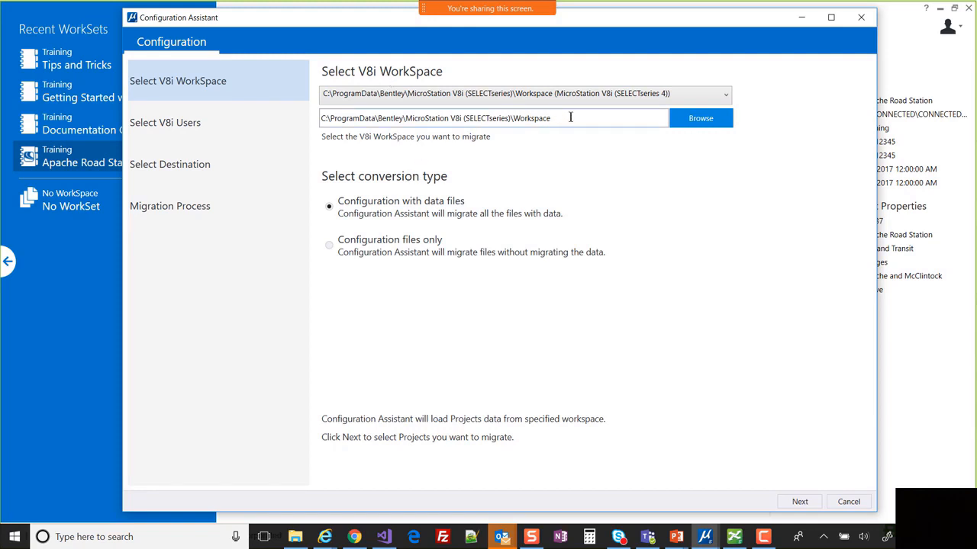
click(708, 124)
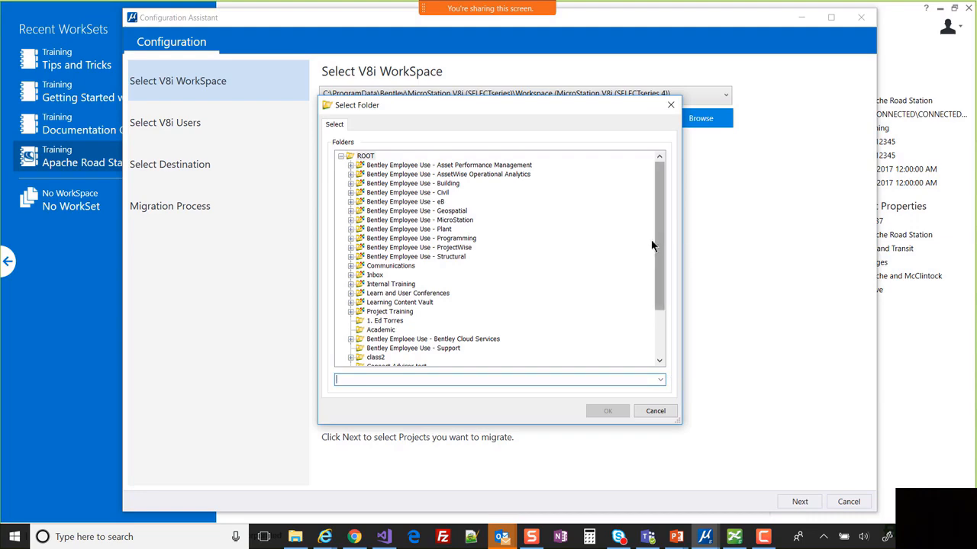
click(650, 412)
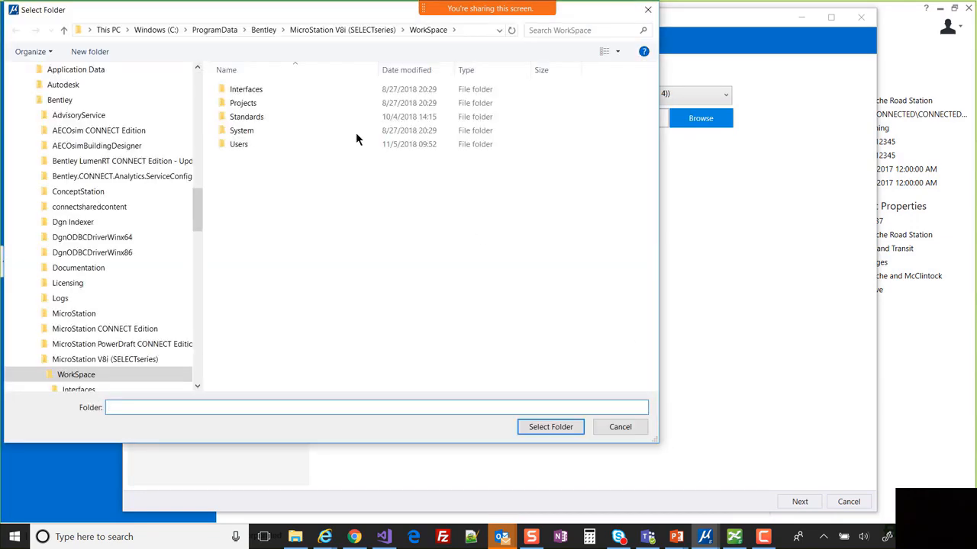
drag(312, 16, 545, 49)
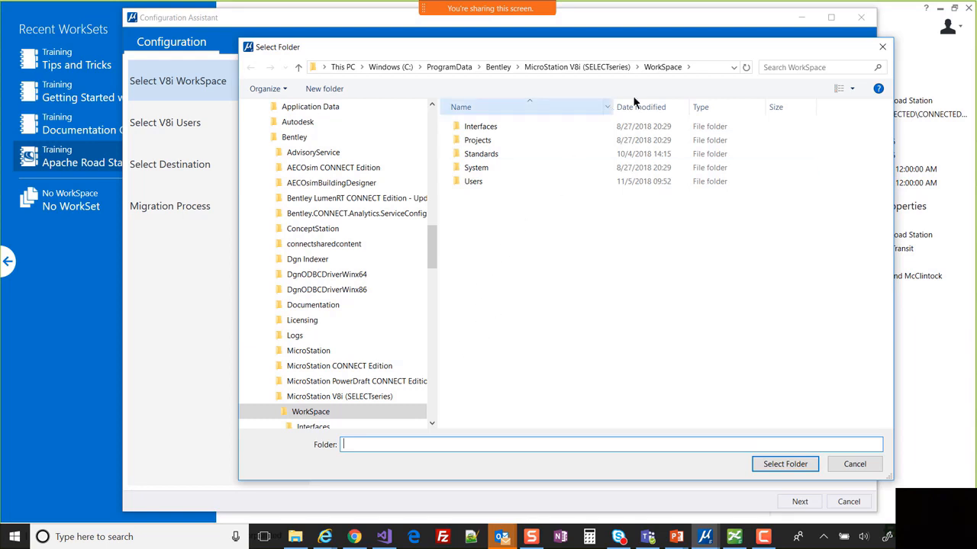
drag(430, 243, 436, 413)
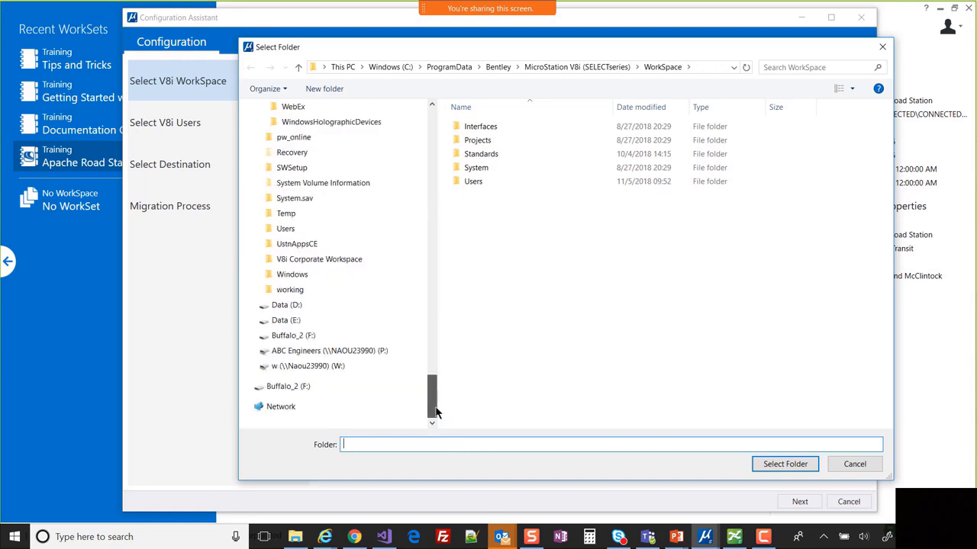
click(250, 322)
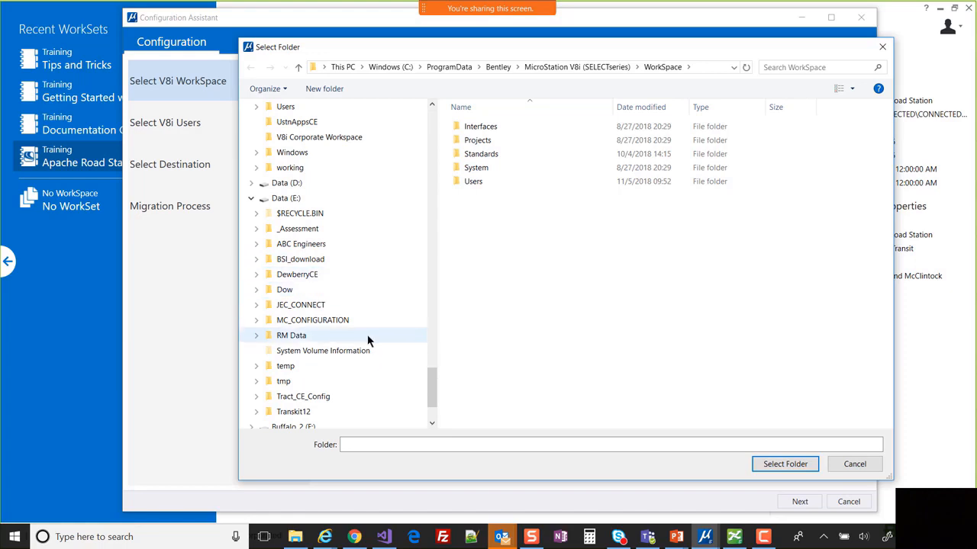
scroll(367, 334, down, 2)
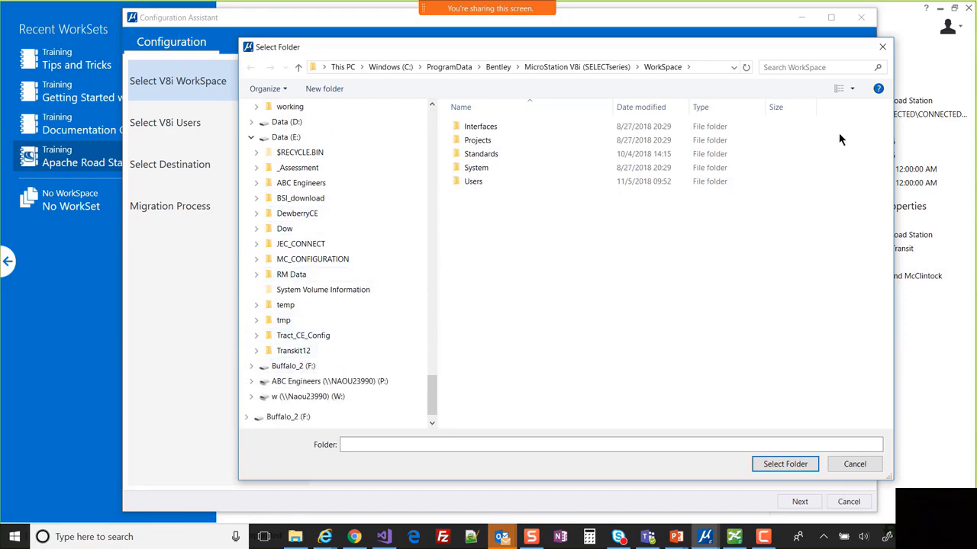
click(850, 468)
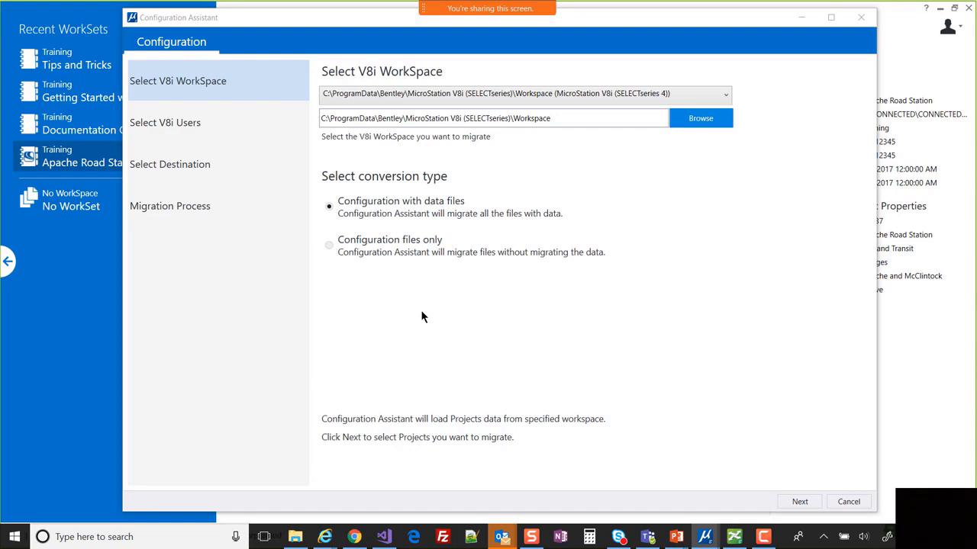
click(437, 216)
key(ctrl)
click(434, 241)
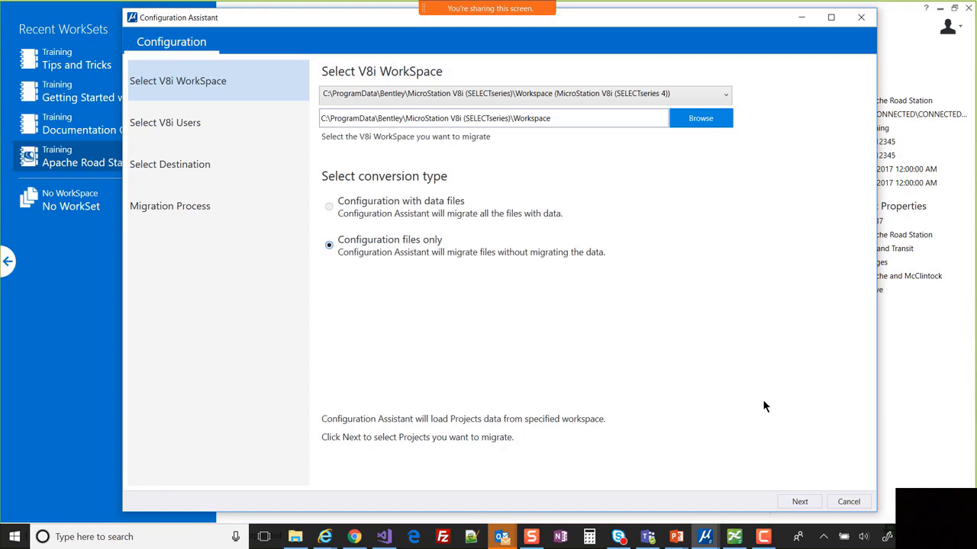
click(393, 203)
- Advance to Select V8i Users and expand User - Default, leaving it included
click(799, 503)
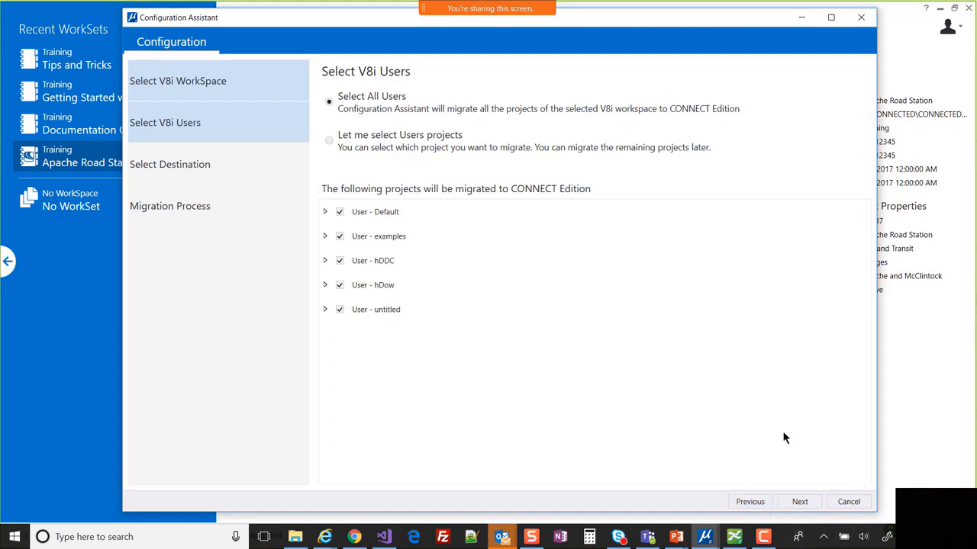
click(325, 213)
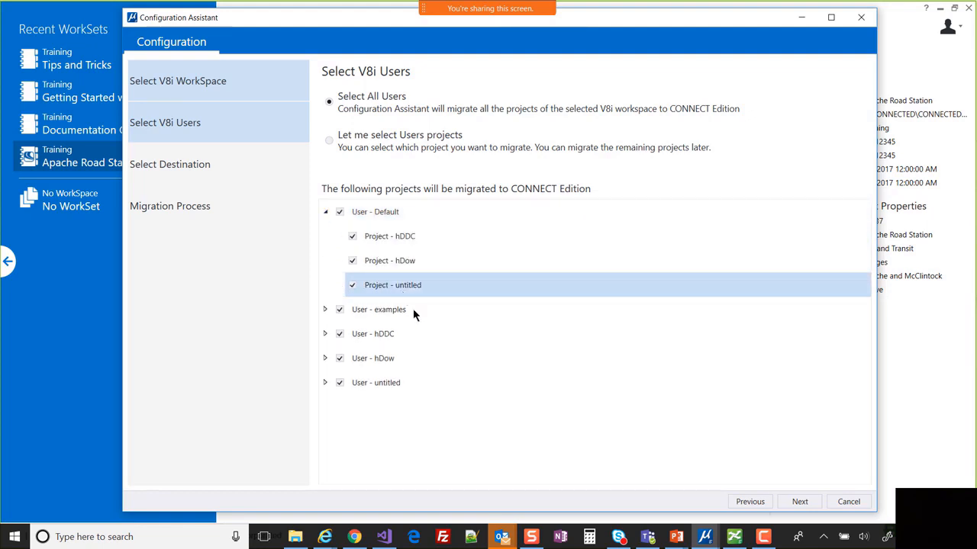
click(341, 213)
click(340, 213)
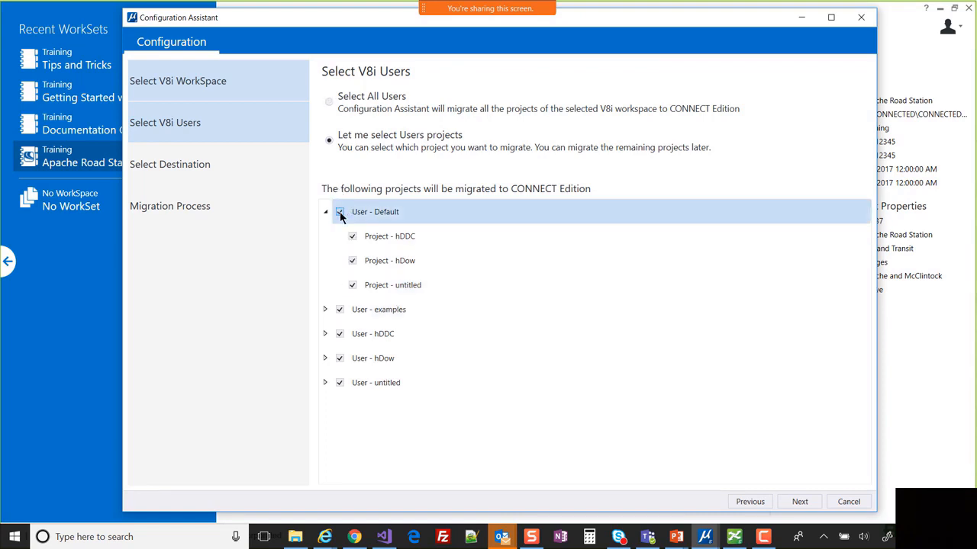
- Exclude User - untitled and the untitled projects under hDow and hDDC, then expand examples
click(326, 383)
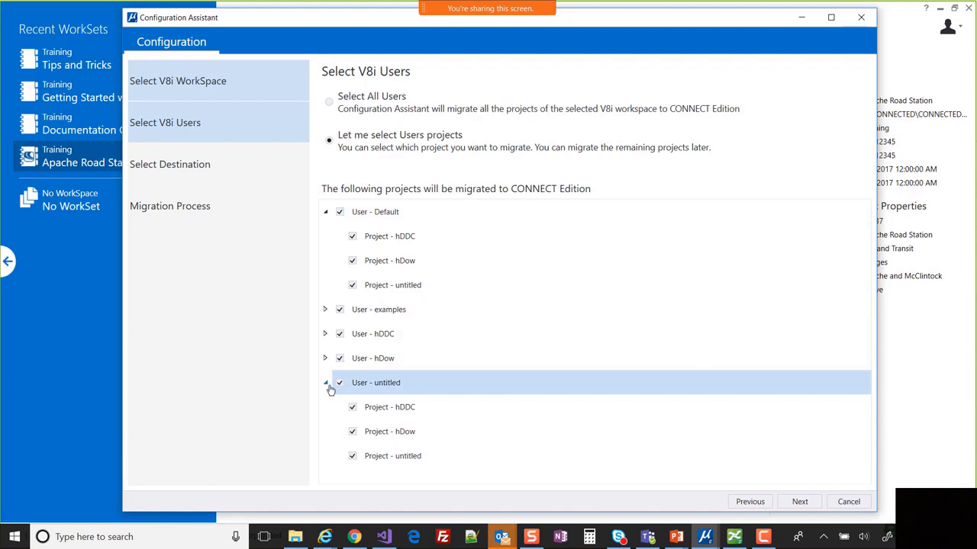
click(343, 383)
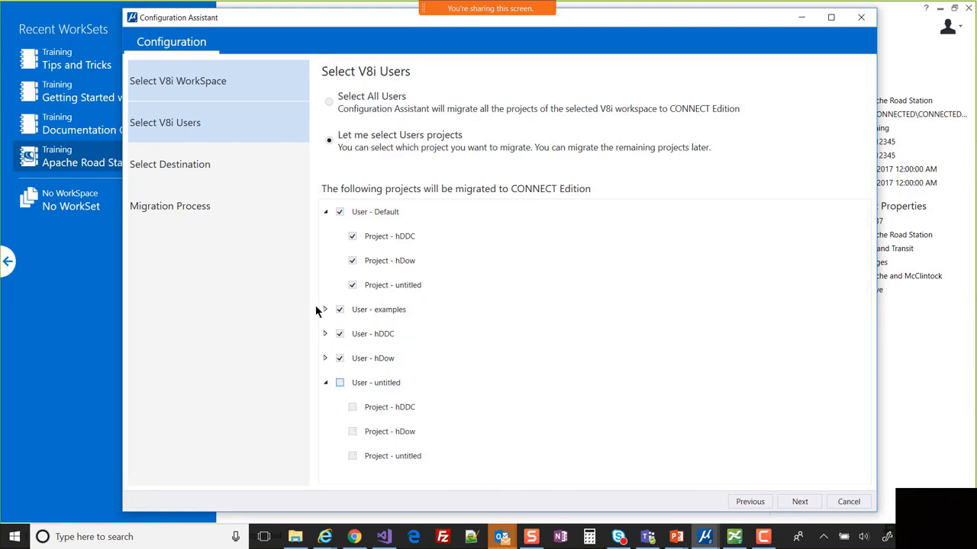
click(326, 358)
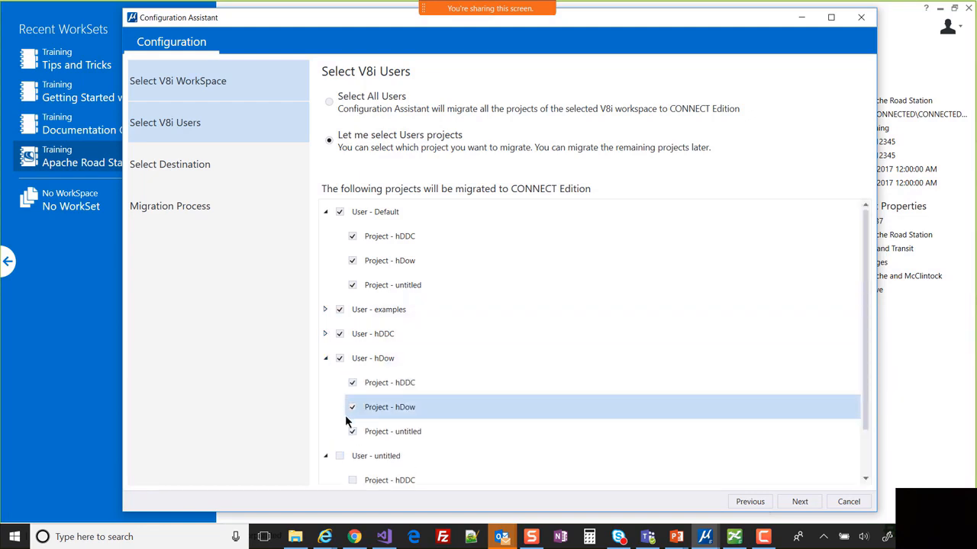
click(351, 431)
click(325, 334)
click(352, 405)
scroll(480, 333, down, 2)
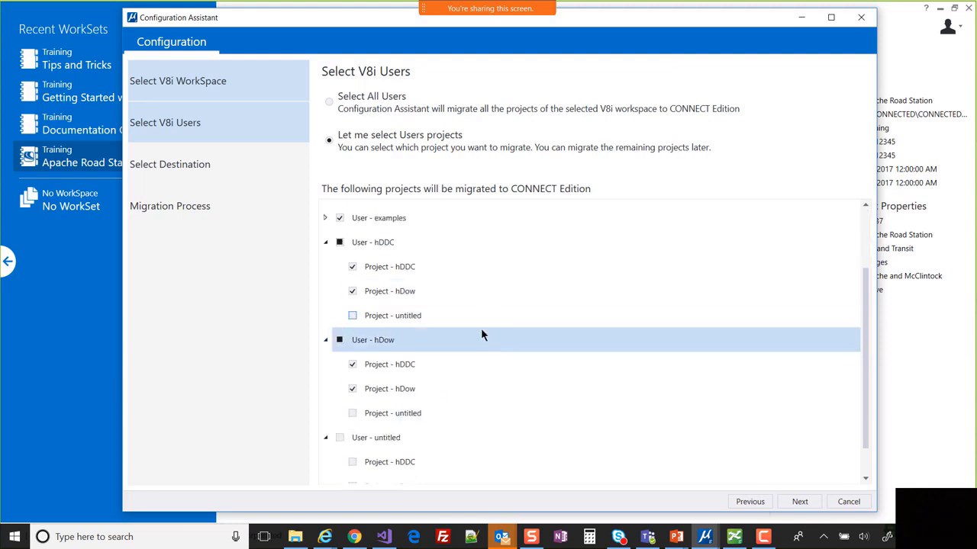
click(325, 217)
scroll(514, 312, up, 2)
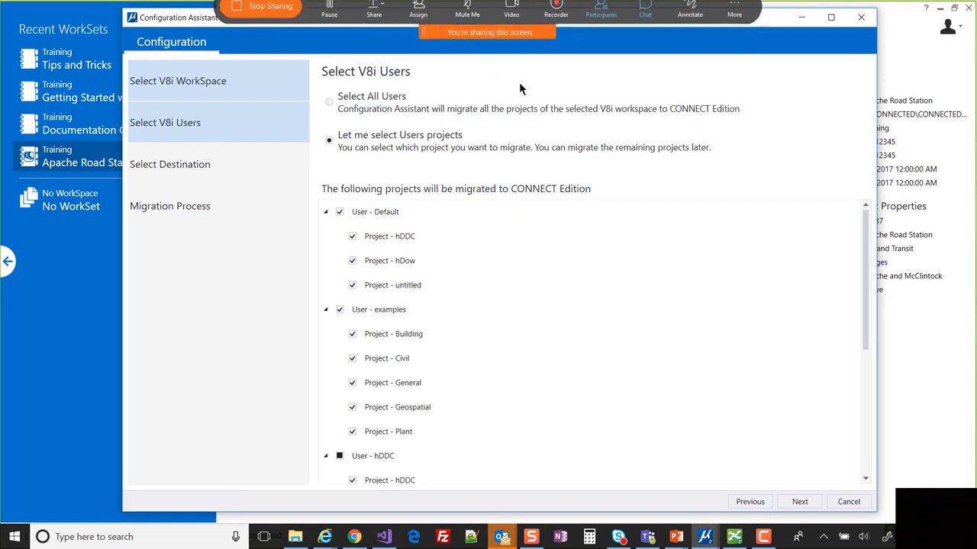
mouse_move(513, 5)
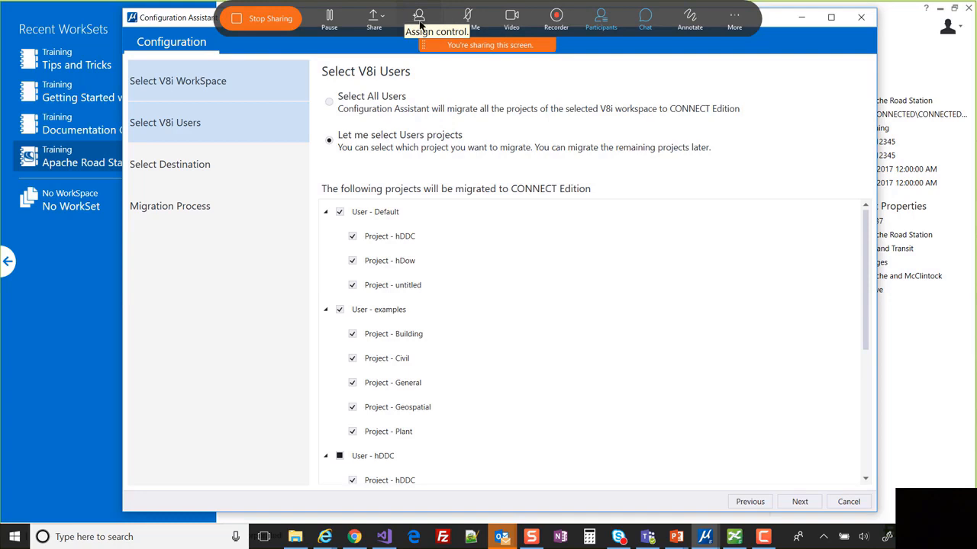
click(738, 23)
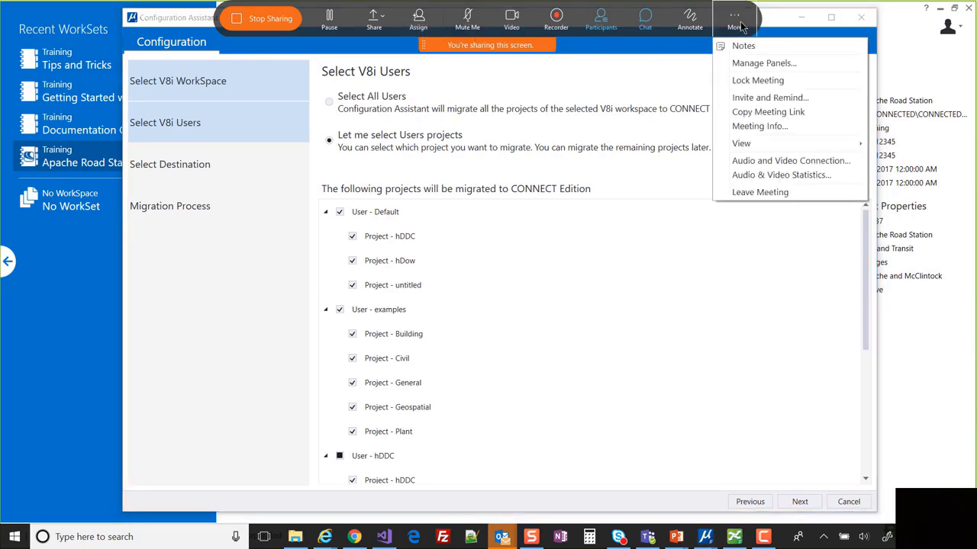
click(802, 166)
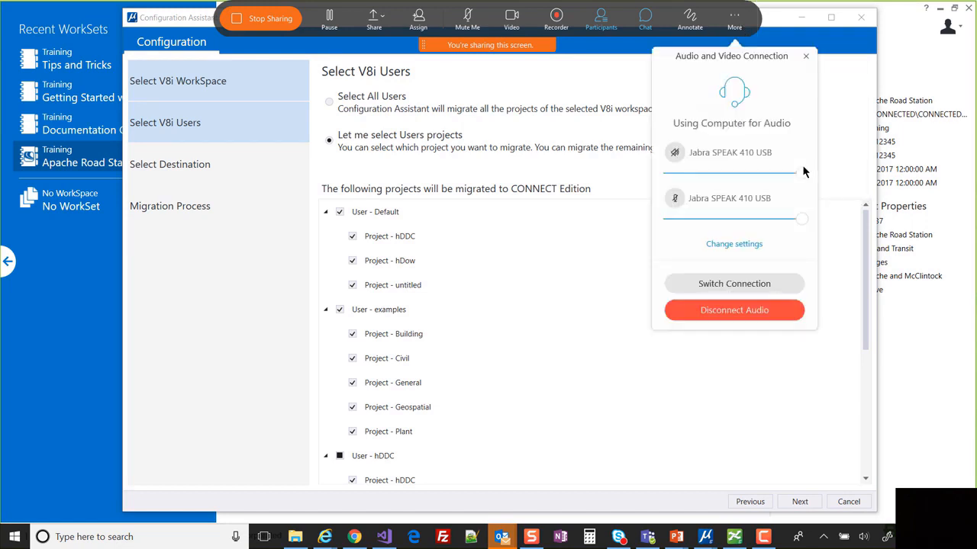
click(809, 57)
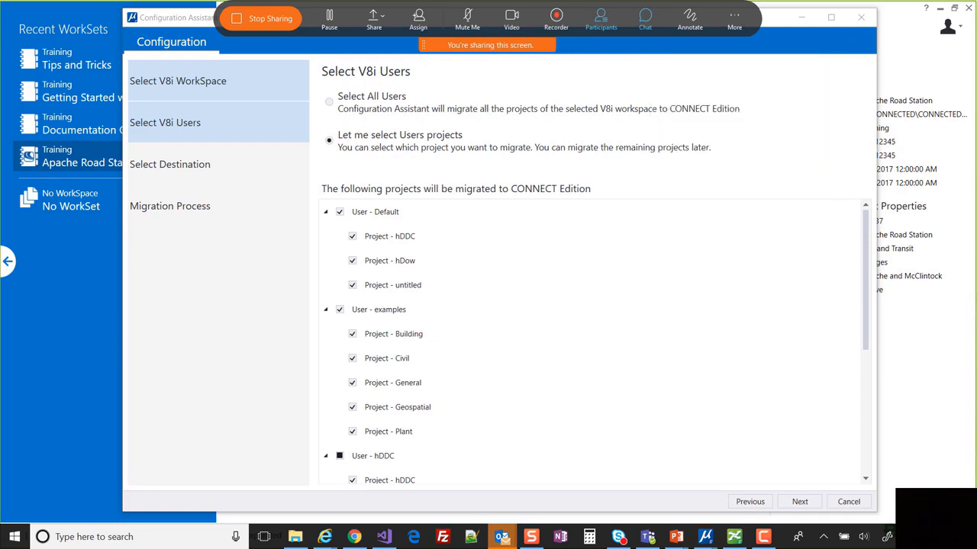
key(XF86AudioRaiseVolume)
key(XF86AudioRaiseVolume)
key(XF86AudioRaiseVolume)
key(XF86AudioRaiseVolume)
key(XF86AudioRaiseVolume)
key(XF86AudioRaiseVolume)
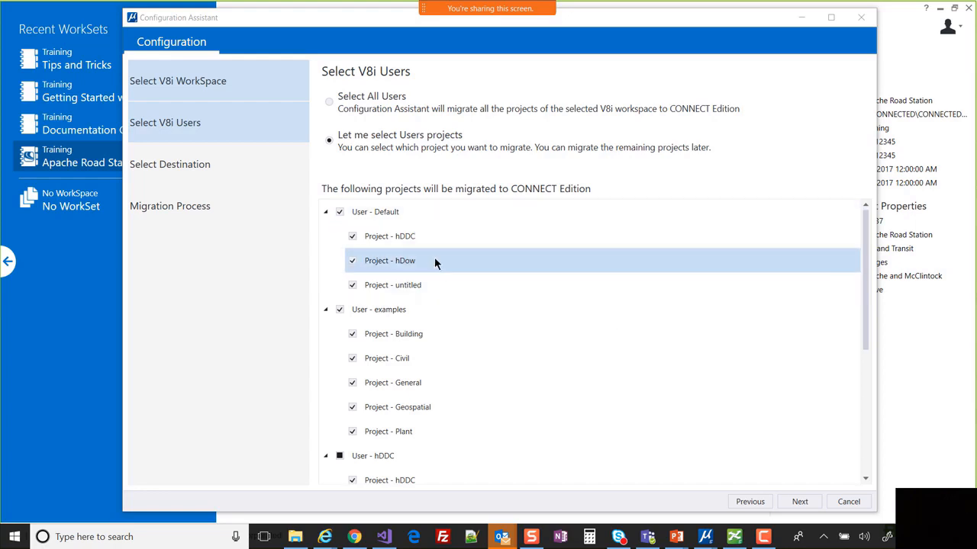
- Review the selected project list and advance to the Select Destination page
scroll(435, 259, down, 5)
scroll(462, 307, down, 2)
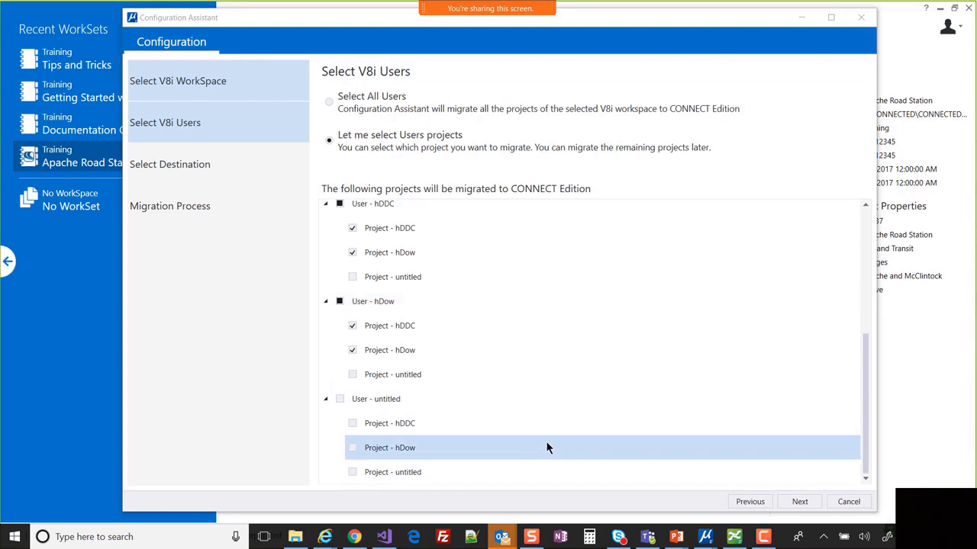
scroll(545, 440, up, 5)
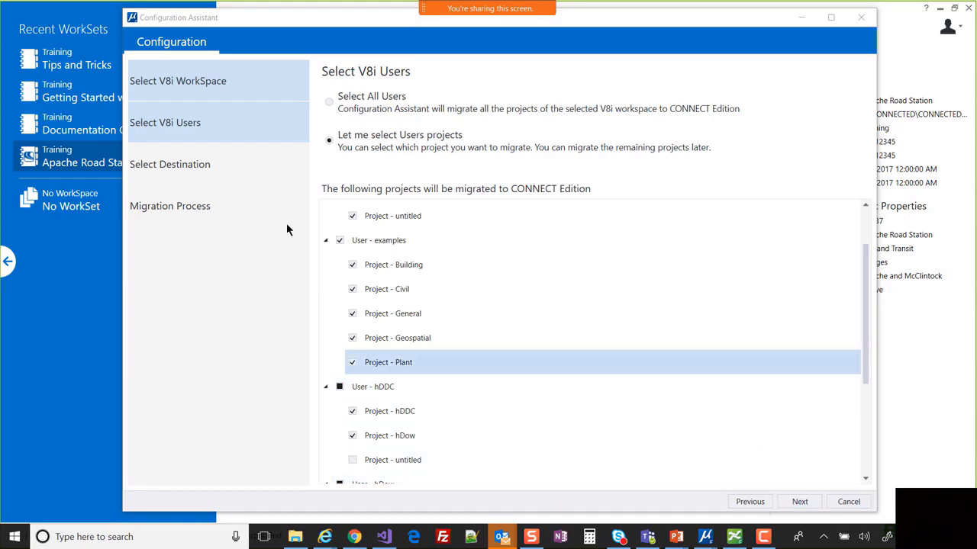
click(800, 502)
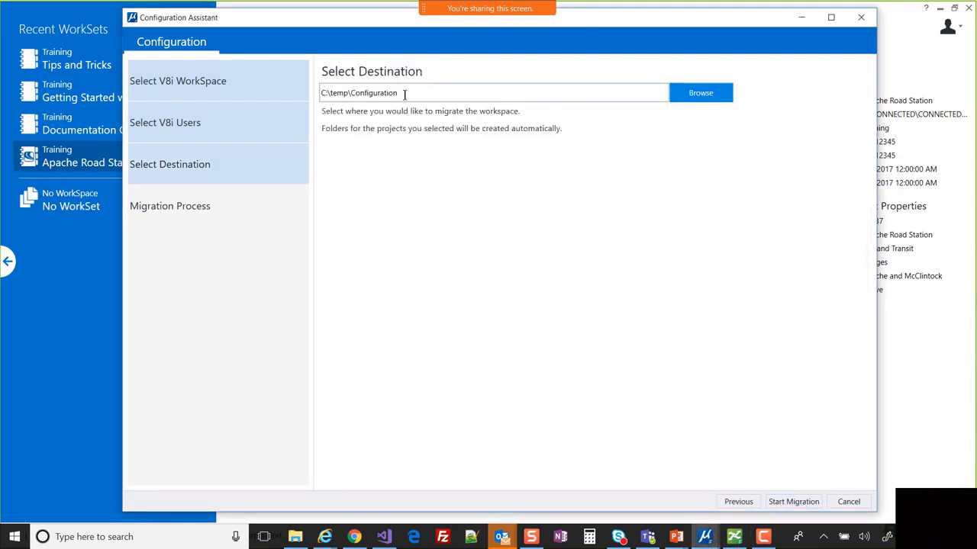
- Set the migration destination folder to E:\temp\ and start the migration
click(695, 94)
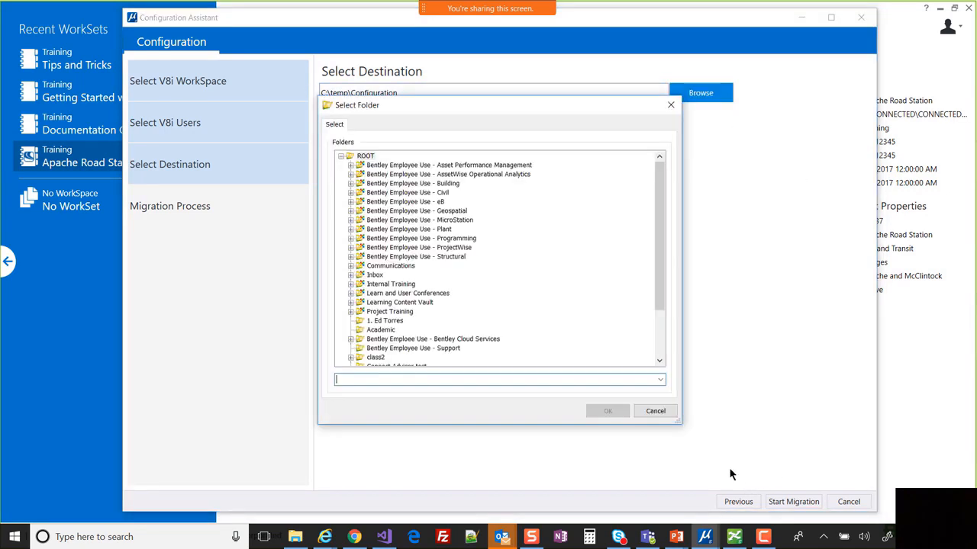
click(670, 411)
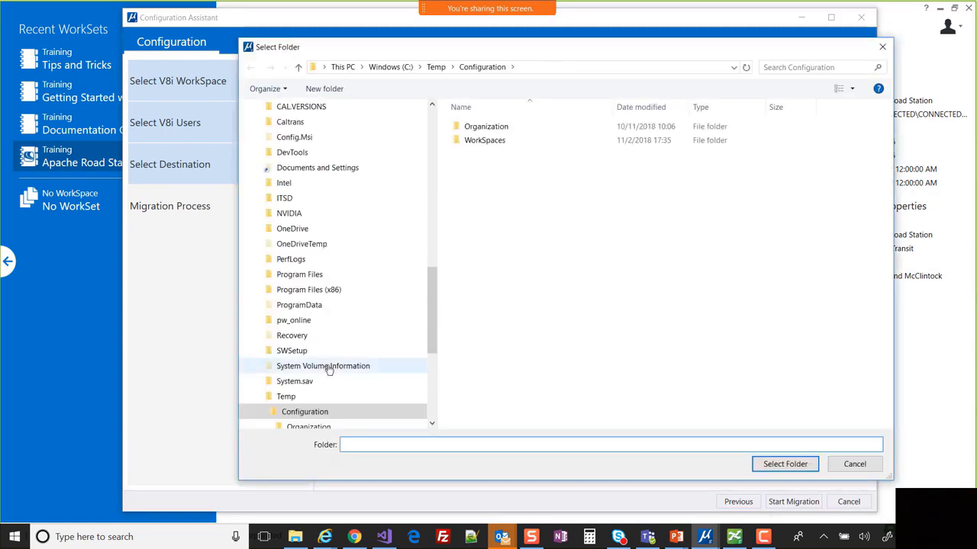
scroll(333, 323, down, 5)
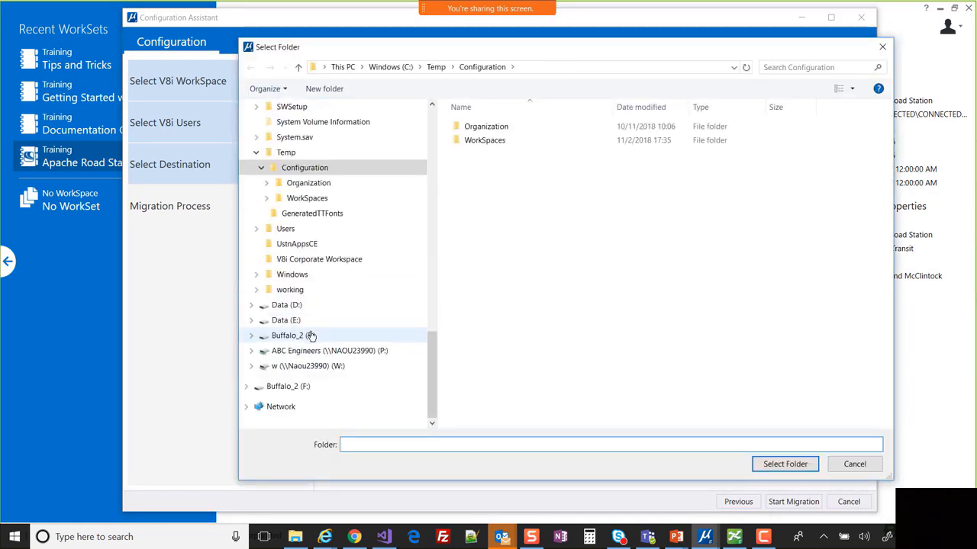
click(288, 321)
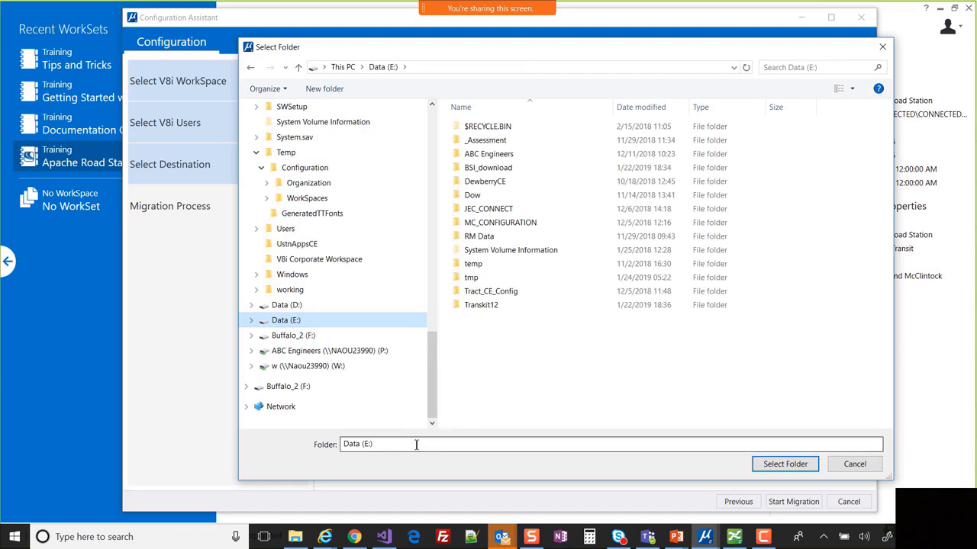
click(479, 266)
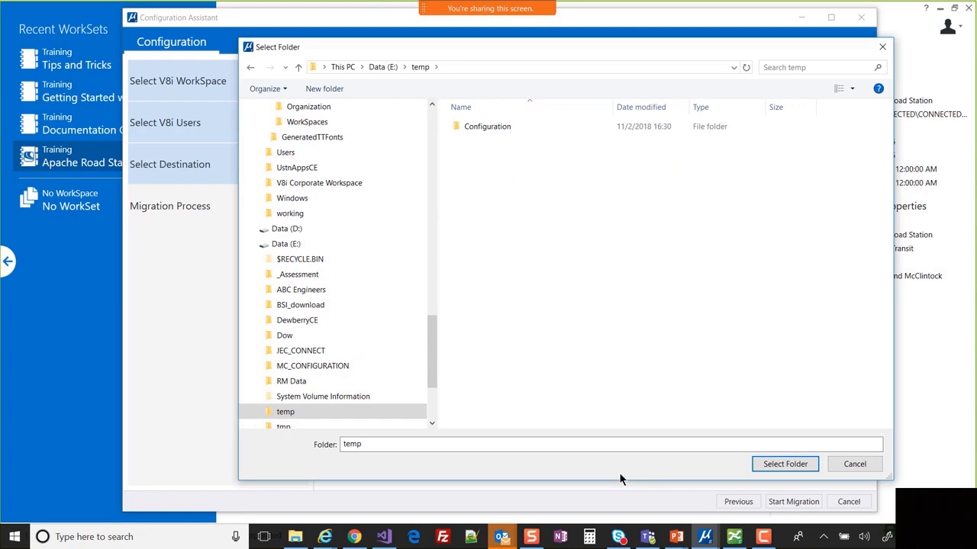
click(785, 464)
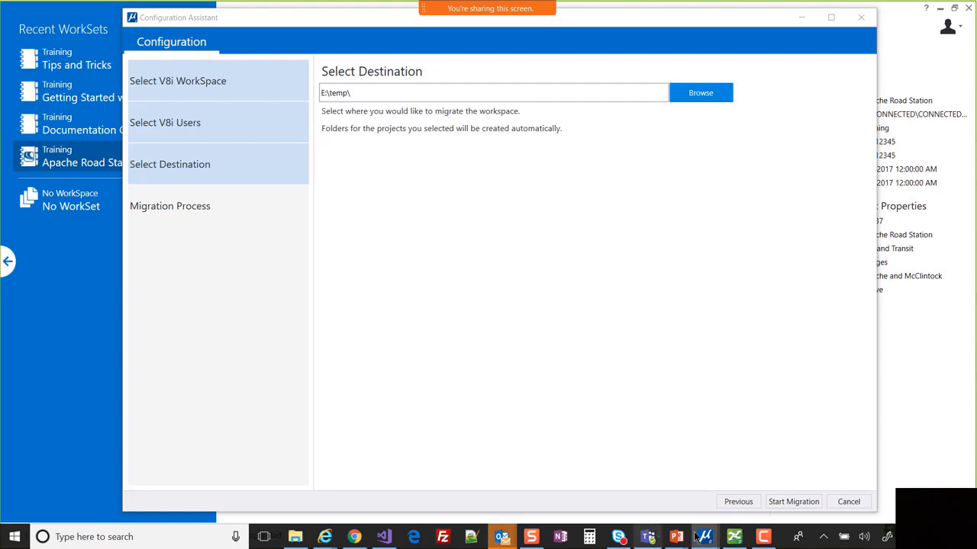
click(794, 502)
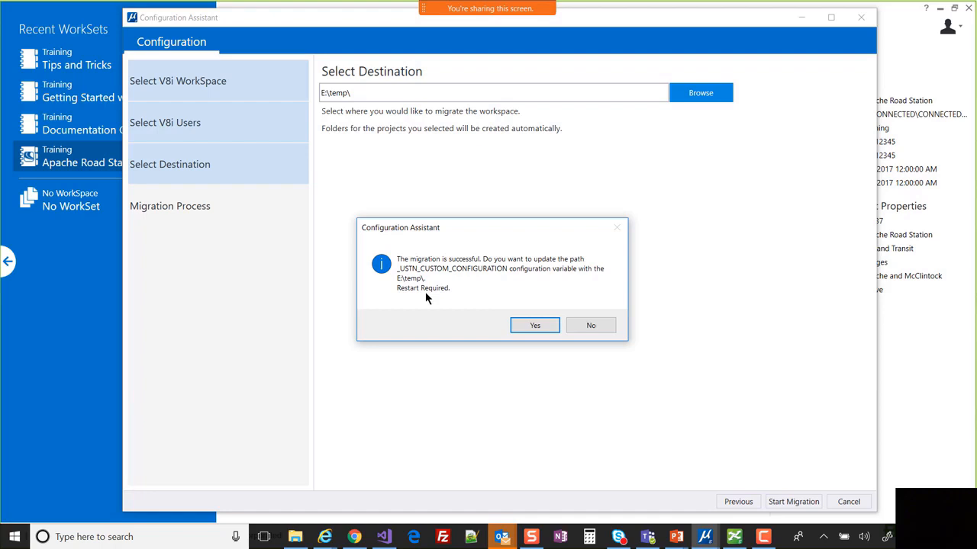
- Accept updating _USTN_CUSTOM_CONFIGURATION to E:\temp\ on the migration-successful prompt
click(534, 326)
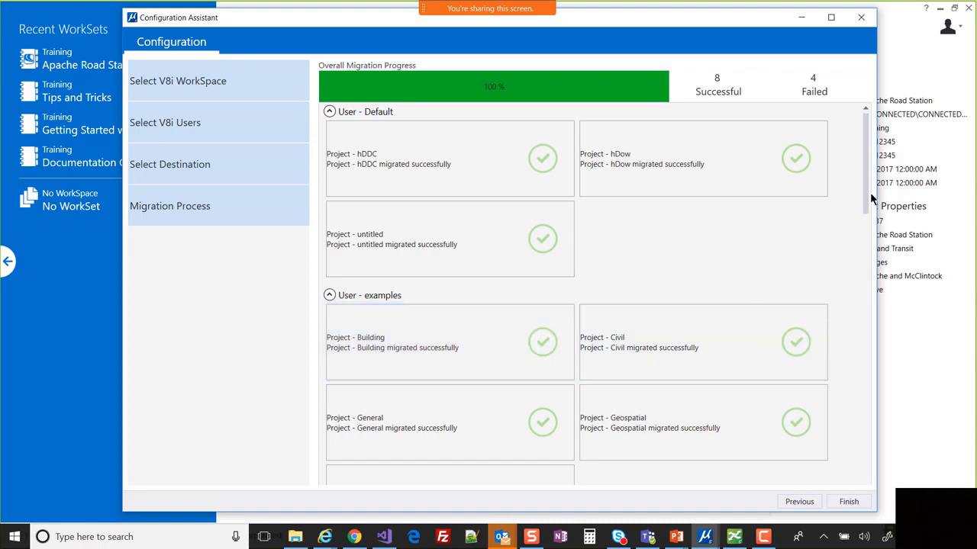
- Scroll the results down to the failed User - hDDC and User - hDow projects
drag(869, 200, 889, 326)
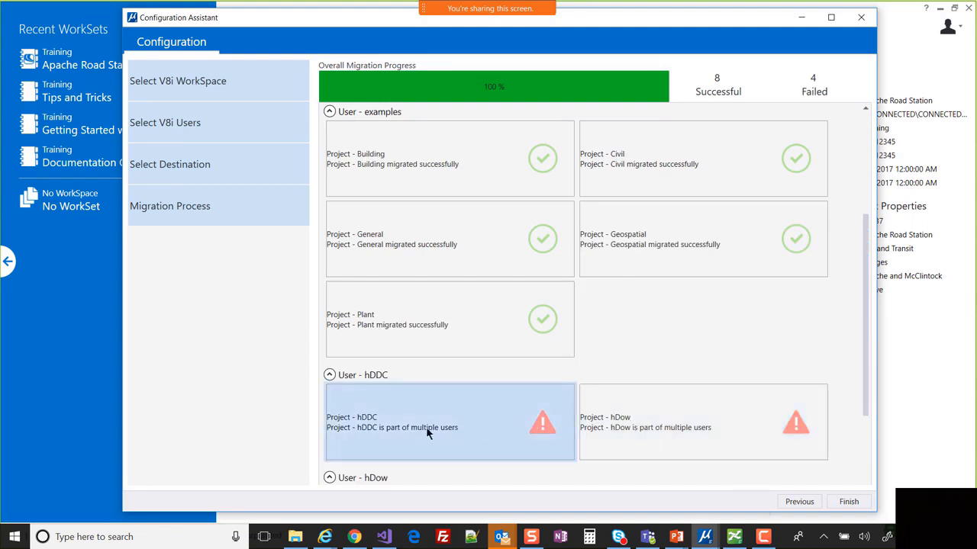
click(865, 453)
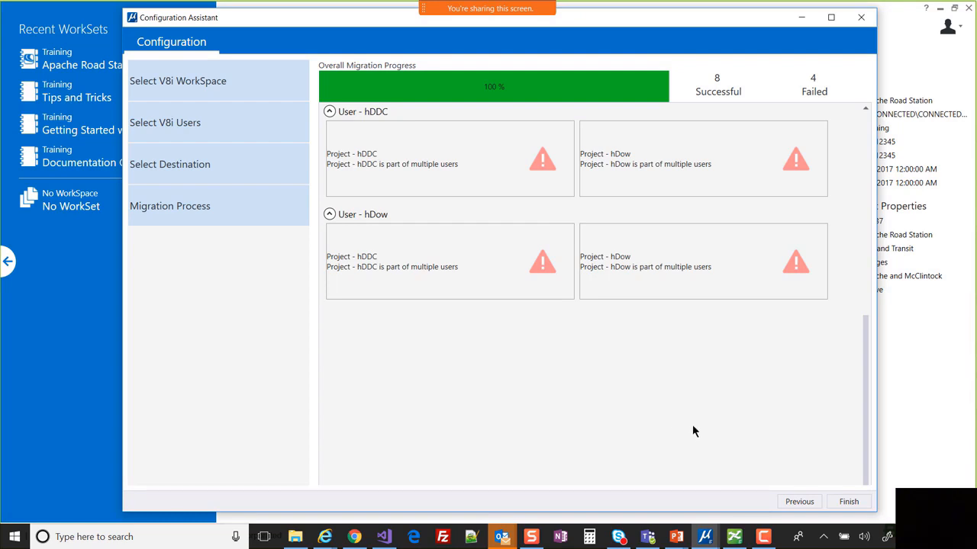
- Finish the Configuration Assistant and close MicroStation
click(849, 502)
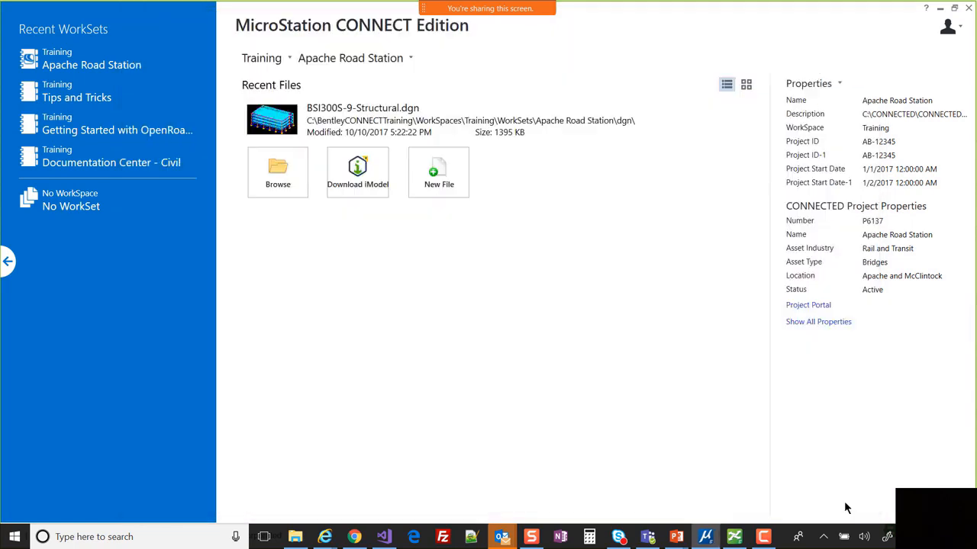
click(967, 10)
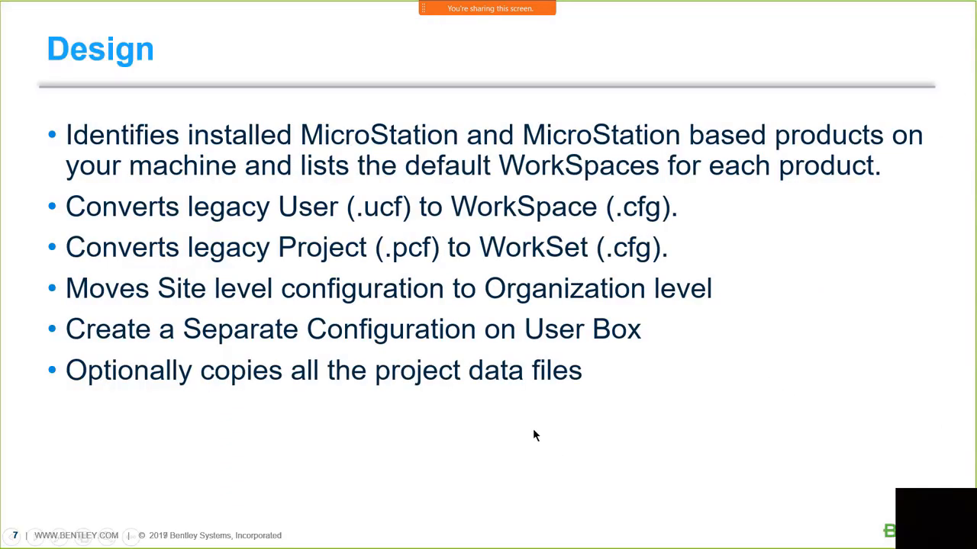
- Relaunch MicroStation CONNECT Edition from the Windows Start menu tile
key(super)
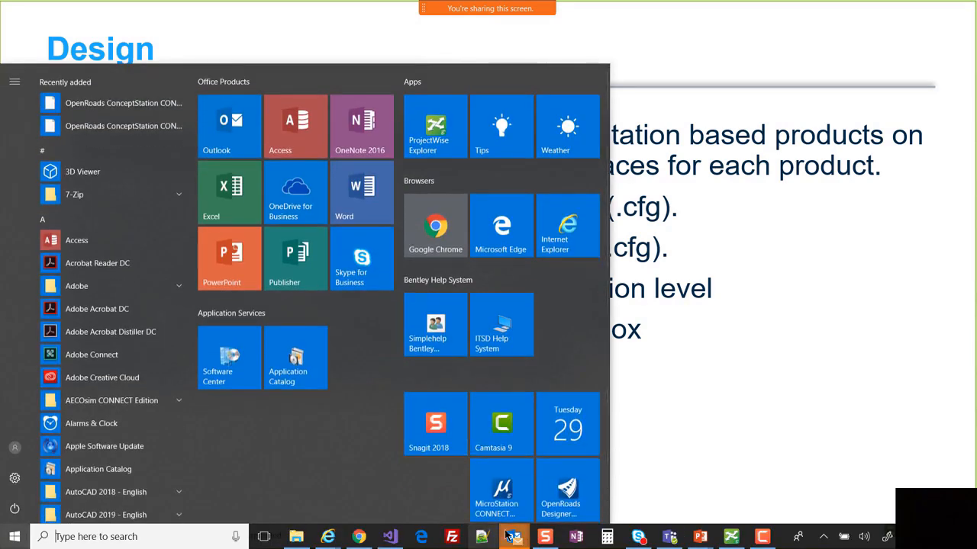
click(498, 506)
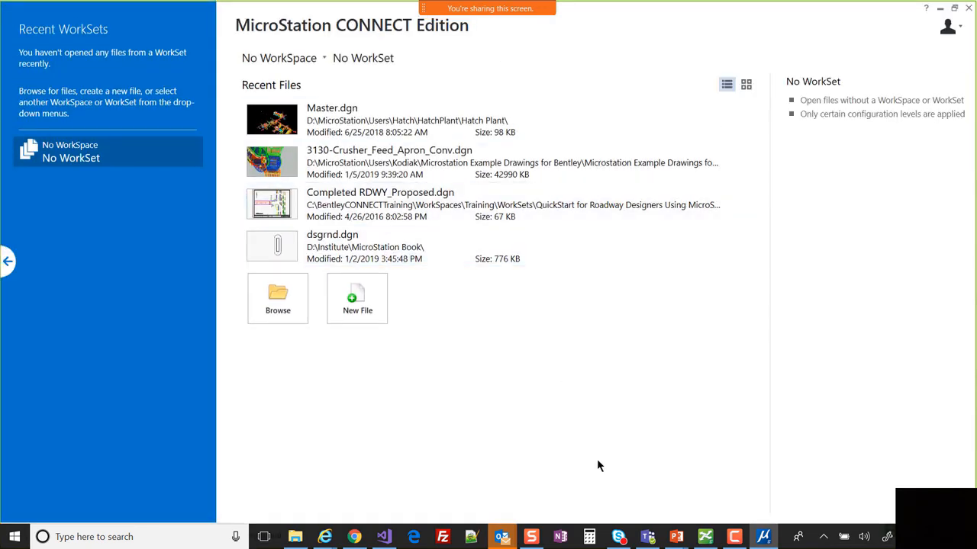
- Select the examples WorkSpace and Plant WorkSet, then browse for its design files
click(309, 58)
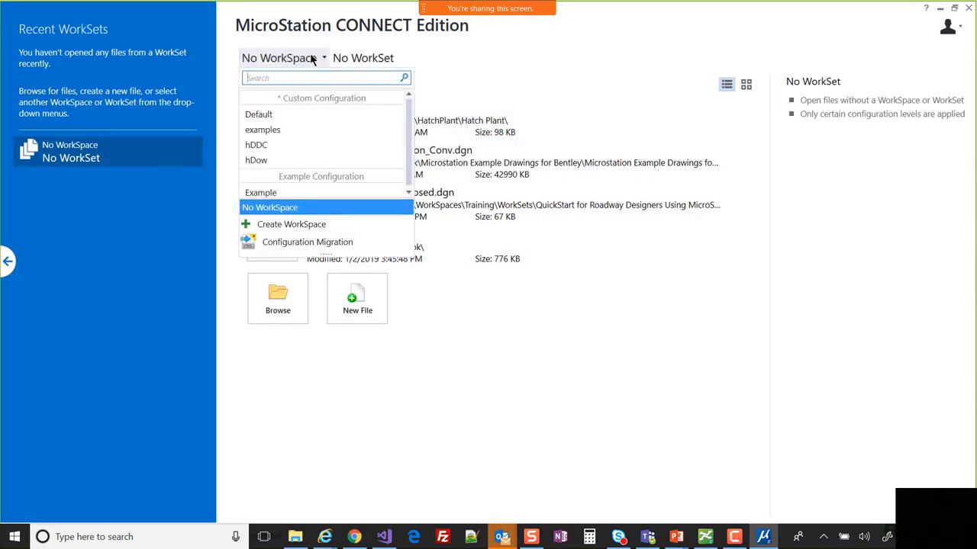
click(295, 129)
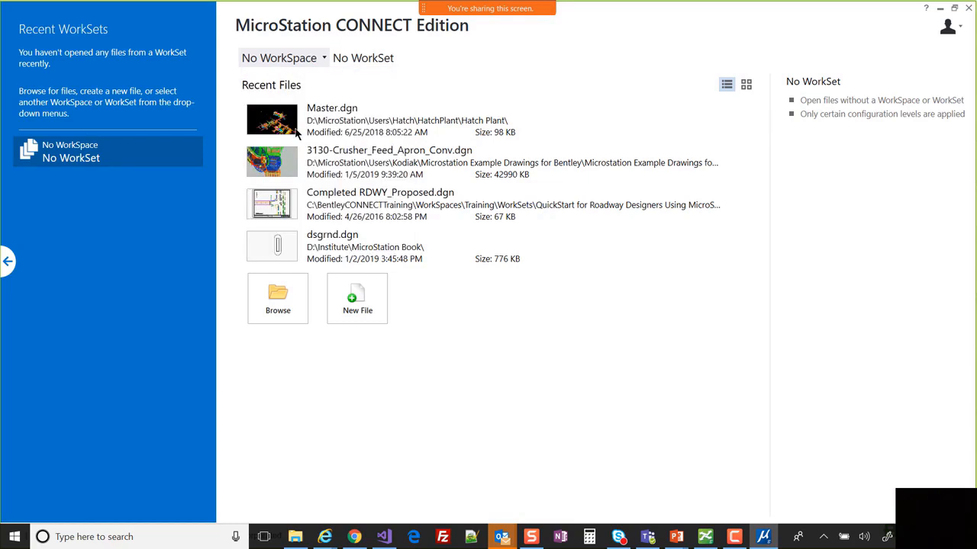
click(354, 58)
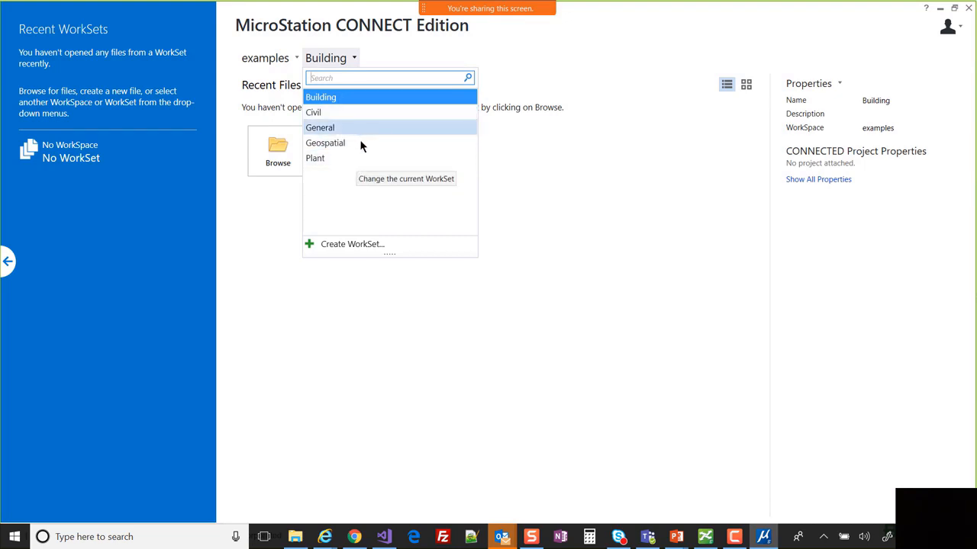
click(360, 158)
click(296, 165)
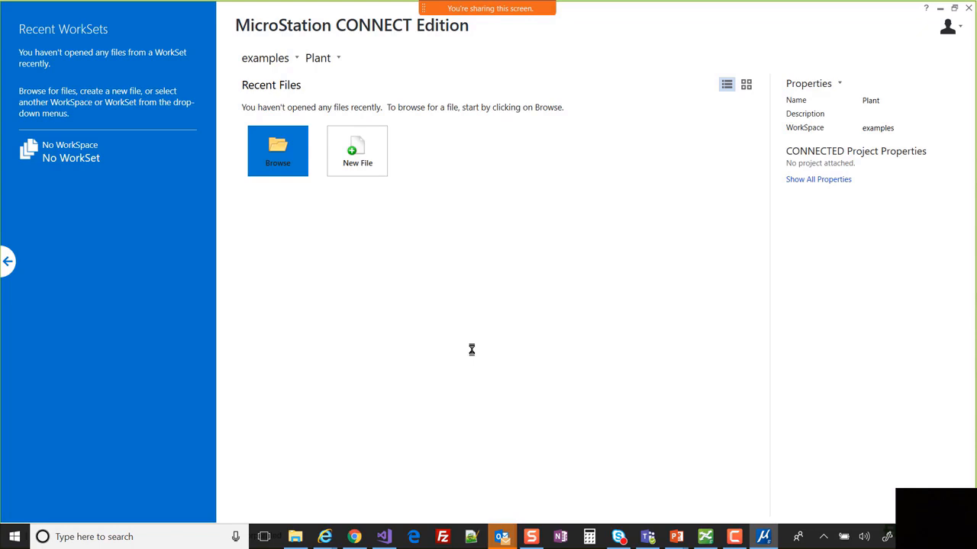
mouse_move(495, 533)
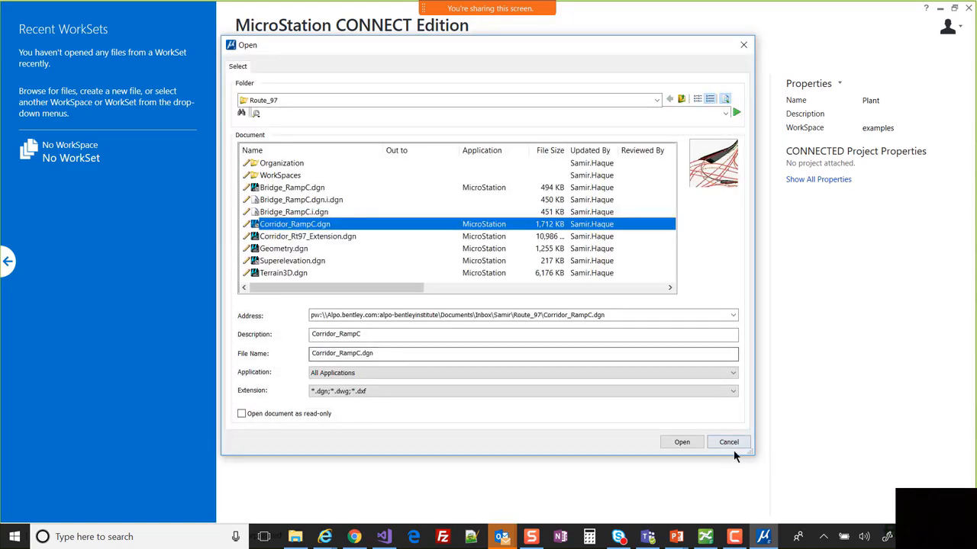
- Reopen the Plant WorkSet's file browser to list its BSI700 files, then bring File Explorer into view
click(729, 442)
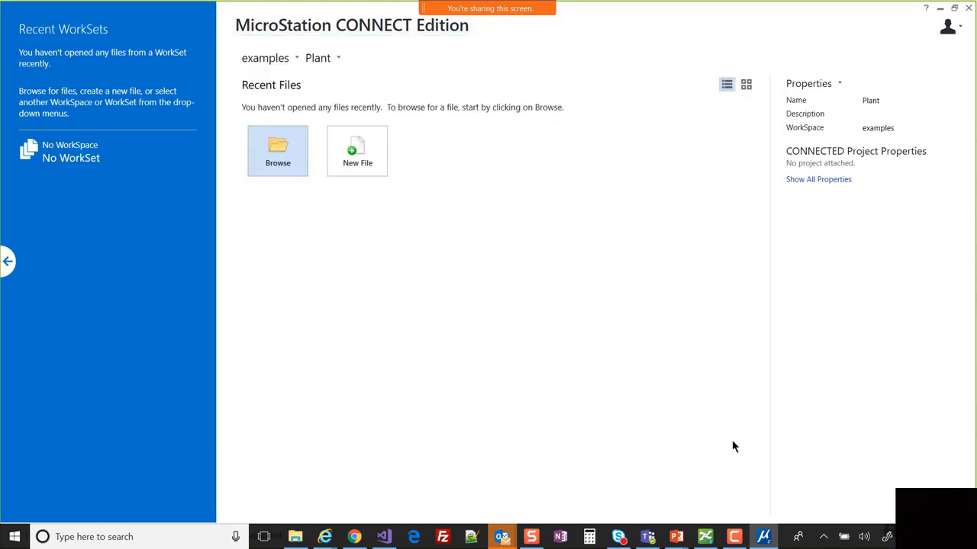
click(278, 151)
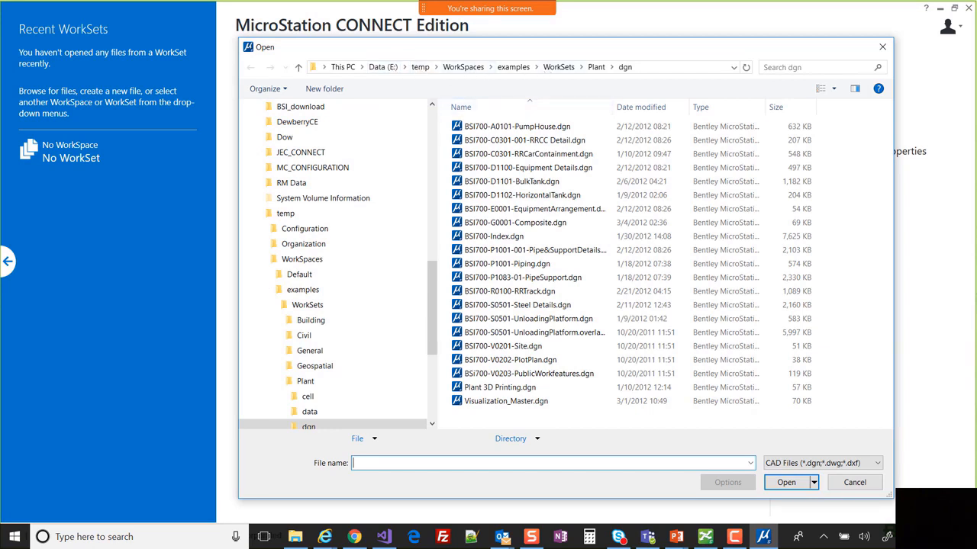
key(super+e)
drag(976, 191, 427, 93)
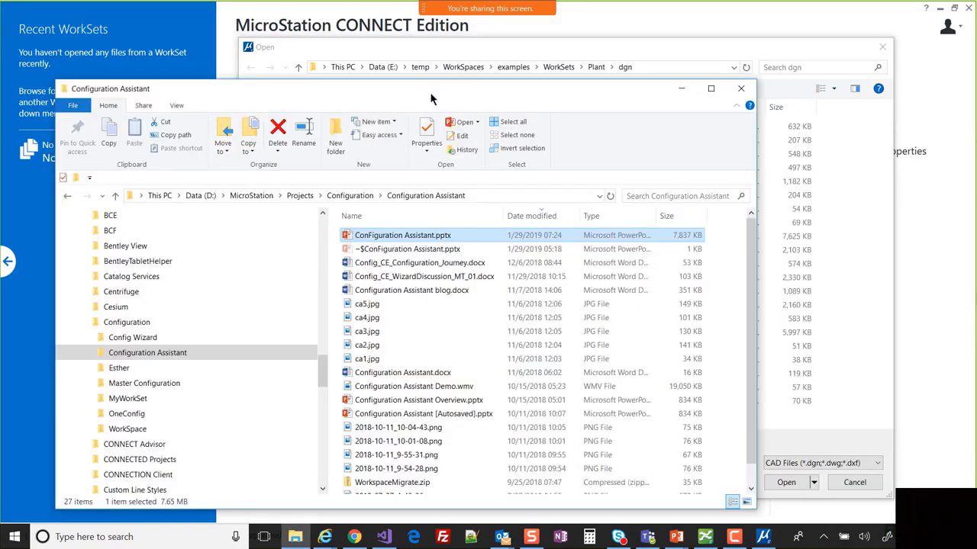
- On E:\temp, view the older Configuration folder, then open the migrated WorkSpaces folder
scroll(244, 402, down, 15)
click(157, 386)
click(369, 373)
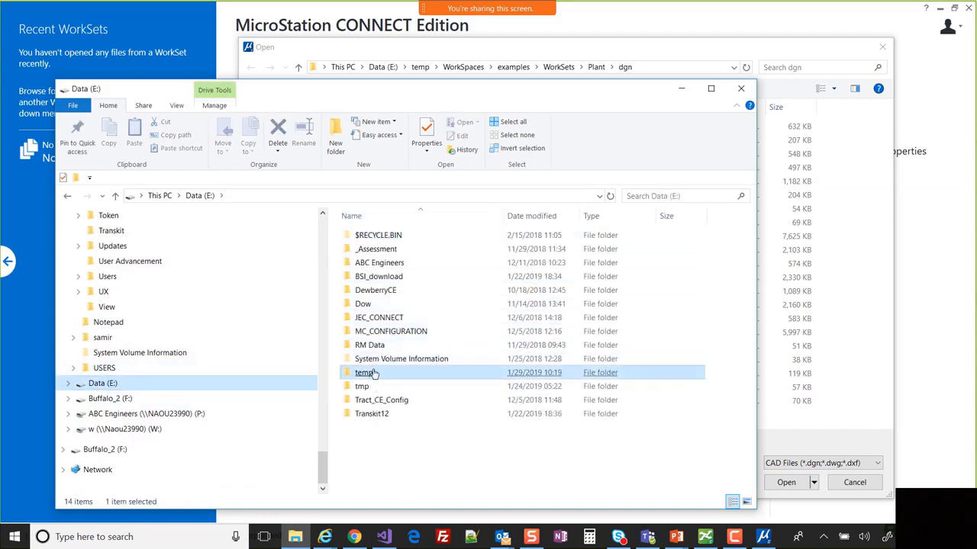
double_click(369, 376)
click(451, 250)
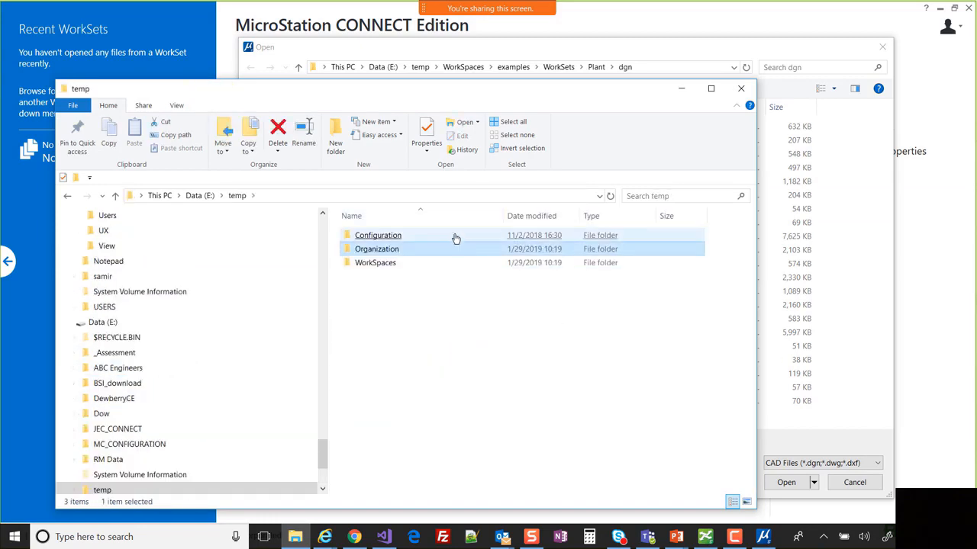
click(457, 236)
double_click(464, 237)
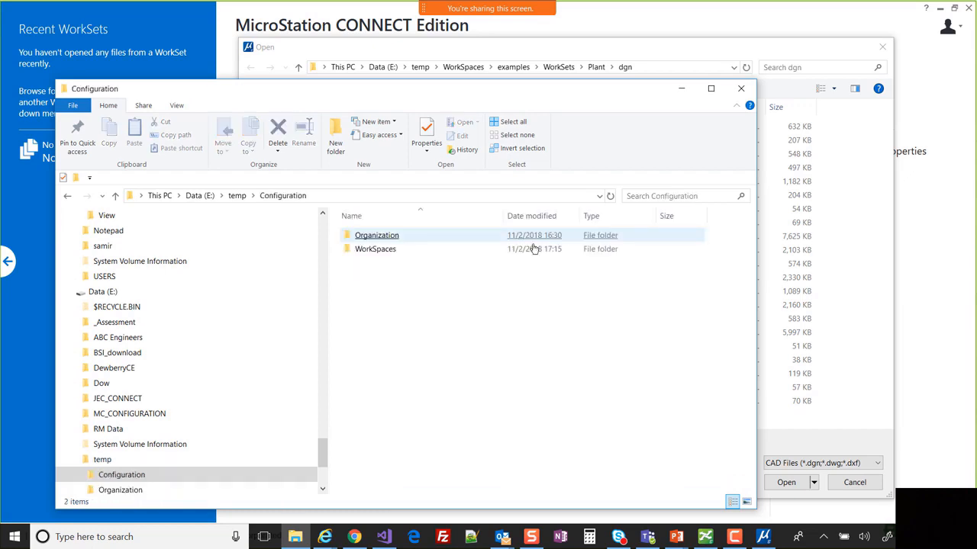
click(103, 459)
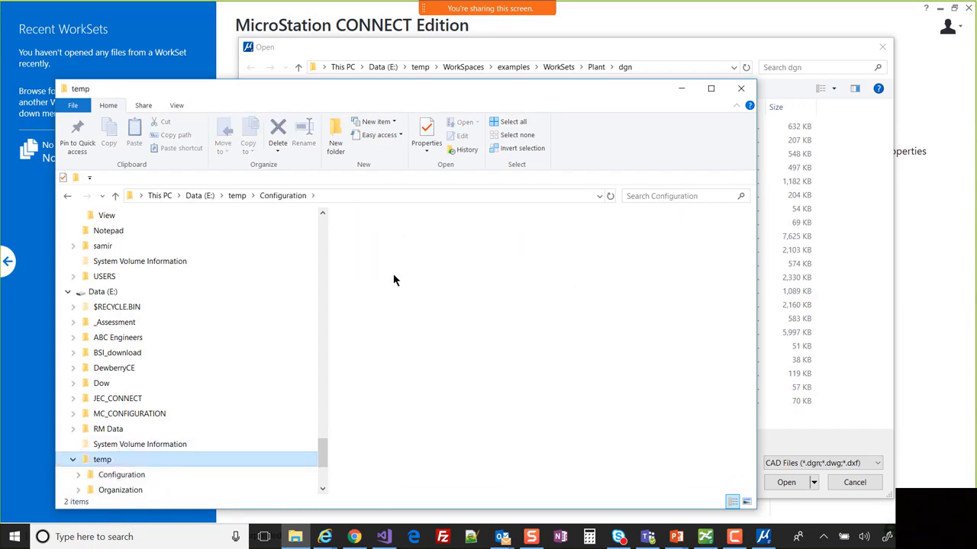
double_click(378, 263)
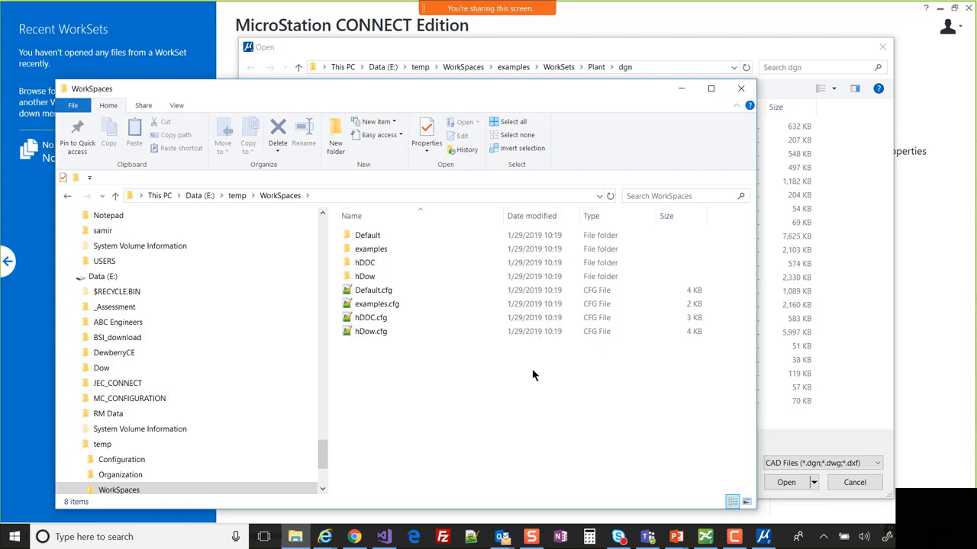
- Cancel MicroStation's file browser to return to the start page
click(944, 14)
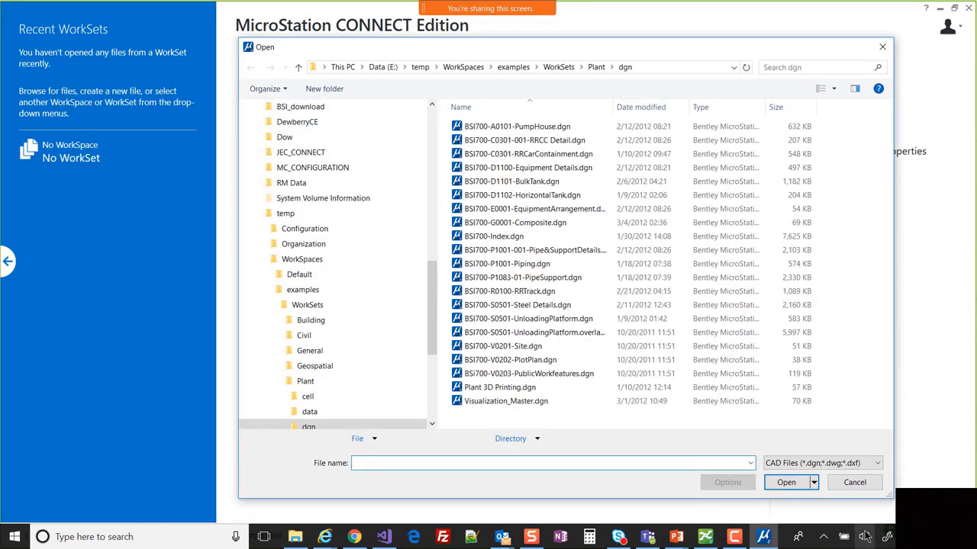
click(856, 483)
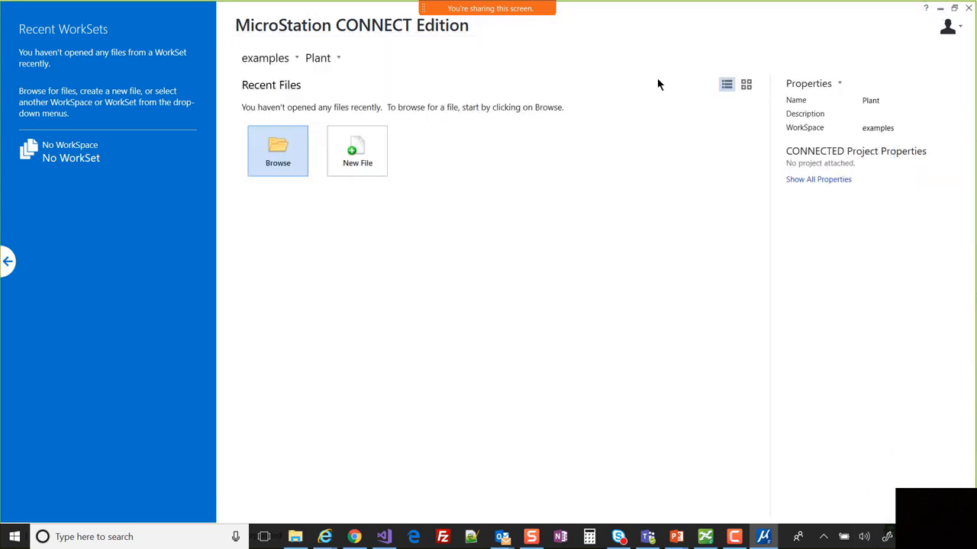
click(267, 57)
key(ctrl)
key(ctrl)
key(ctrl)
- Review the Default, examples, hDDC and hDow entries in the WorkSpace dropdown, then dismiss it unchanged
click(267, 60)
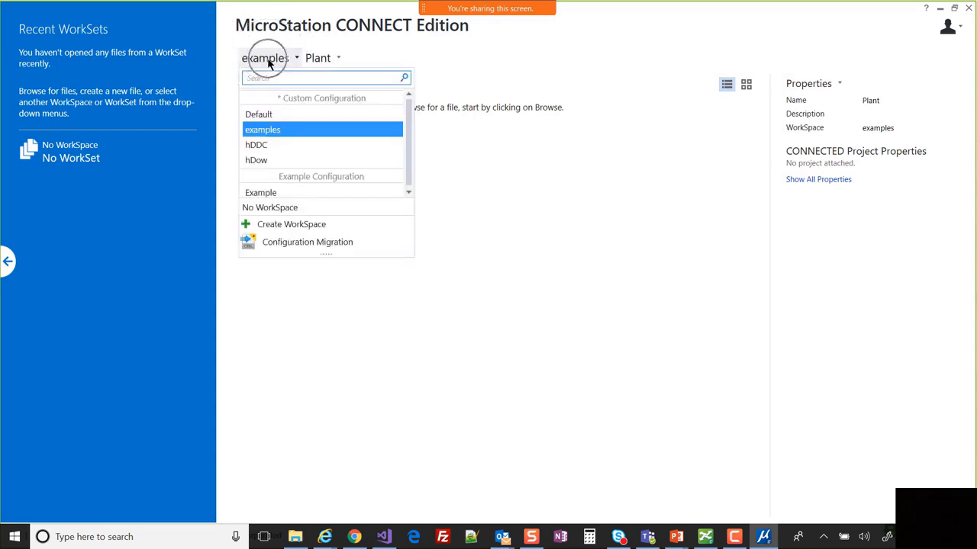
key(ctrl)
key(ctrl)
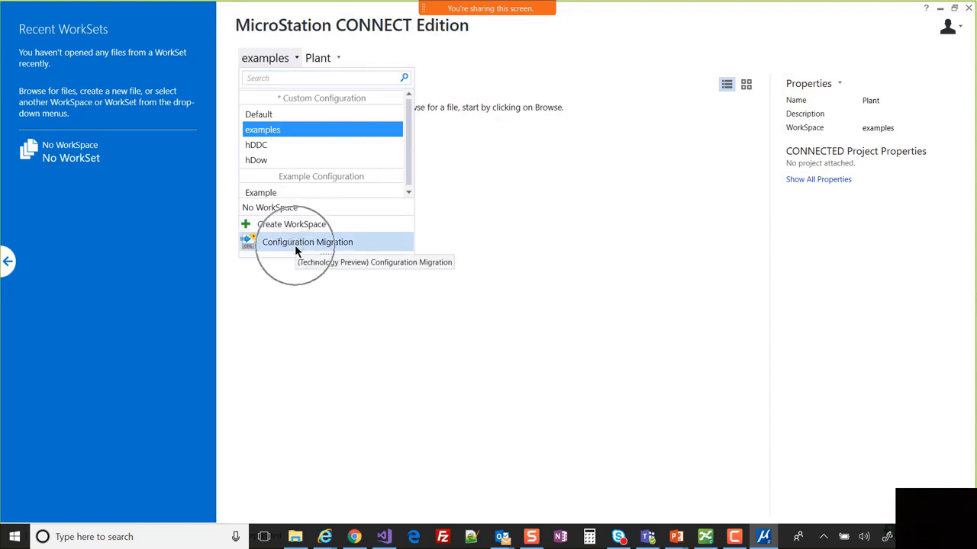
key(ctrl)
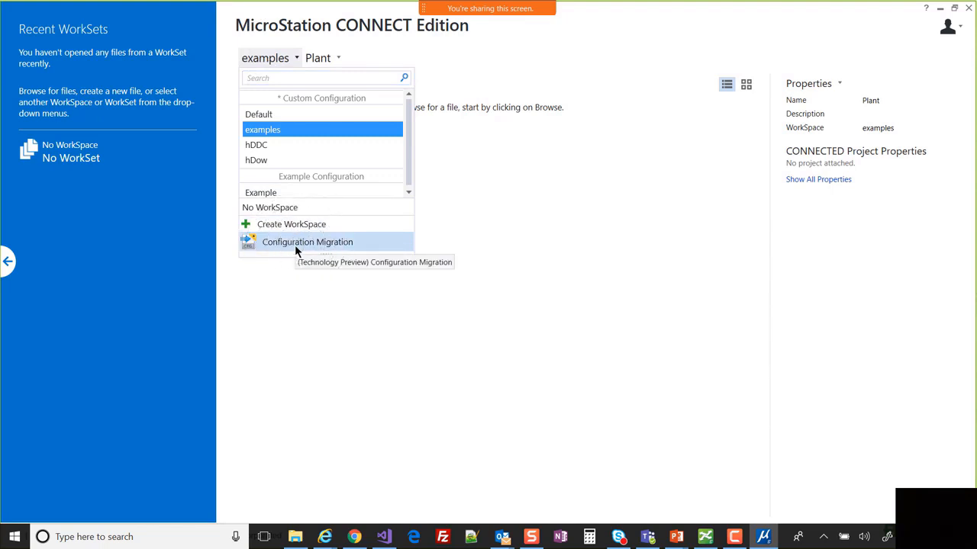
click(341, 391)
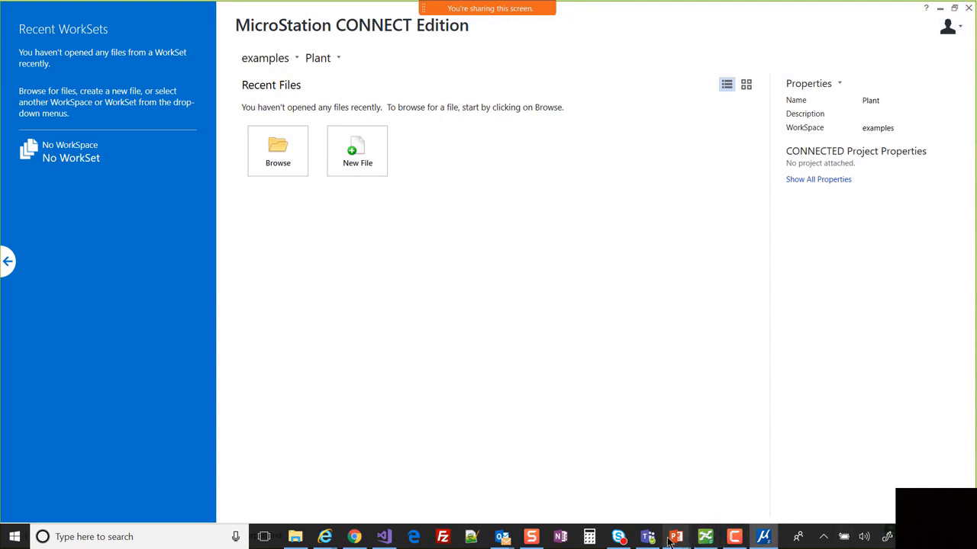
- Resume the PowerPoint slide show and advance from the Design slide to the FAQ slide
mouse_move(689, 532)
click(672, 488)
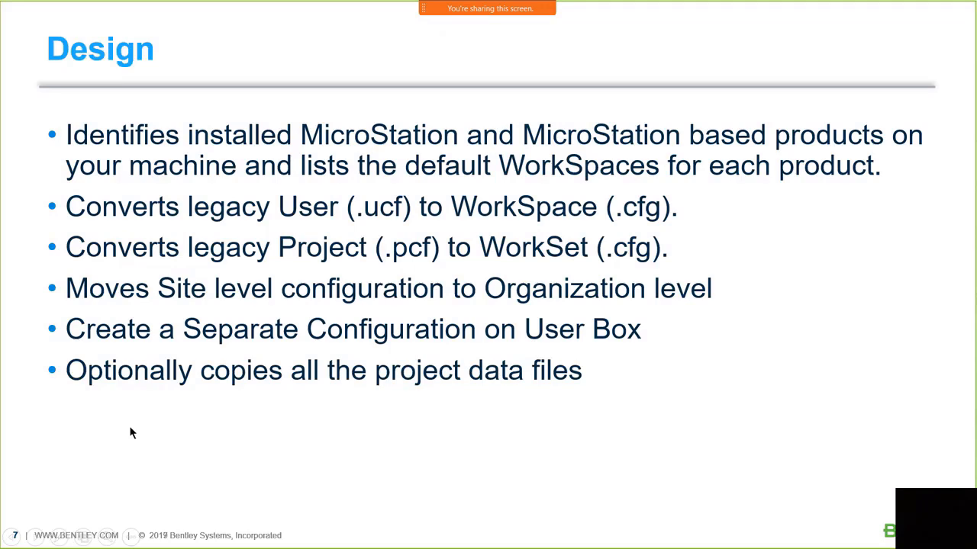
click(669, 382)
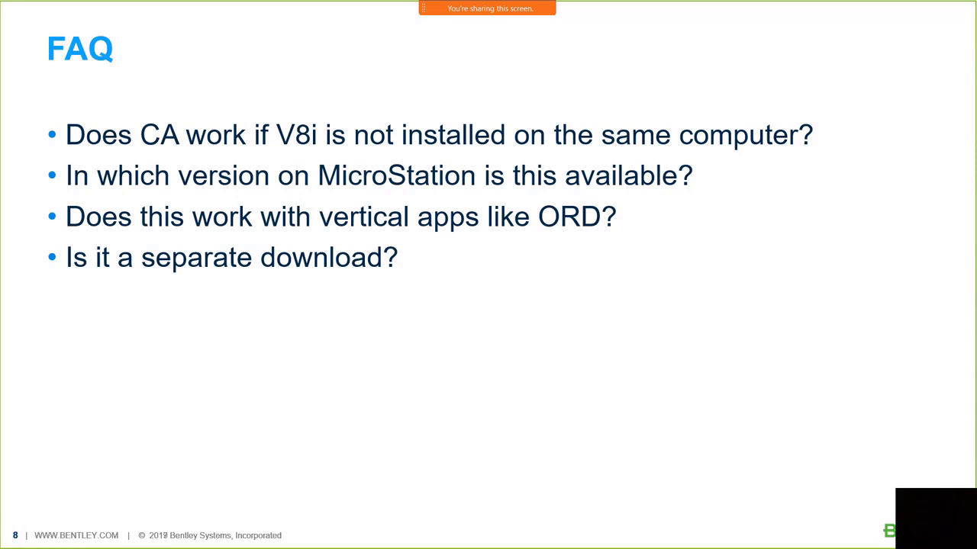
key(alt+Tab)
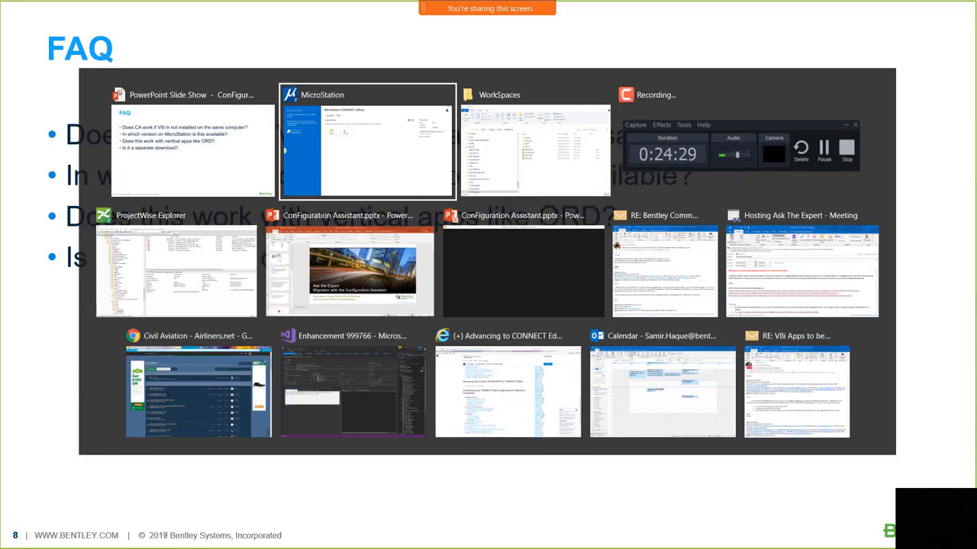
- Reposition the Explorer window, collapse Data (D:) and expand the Windows (C:) drive
click(560, 129)
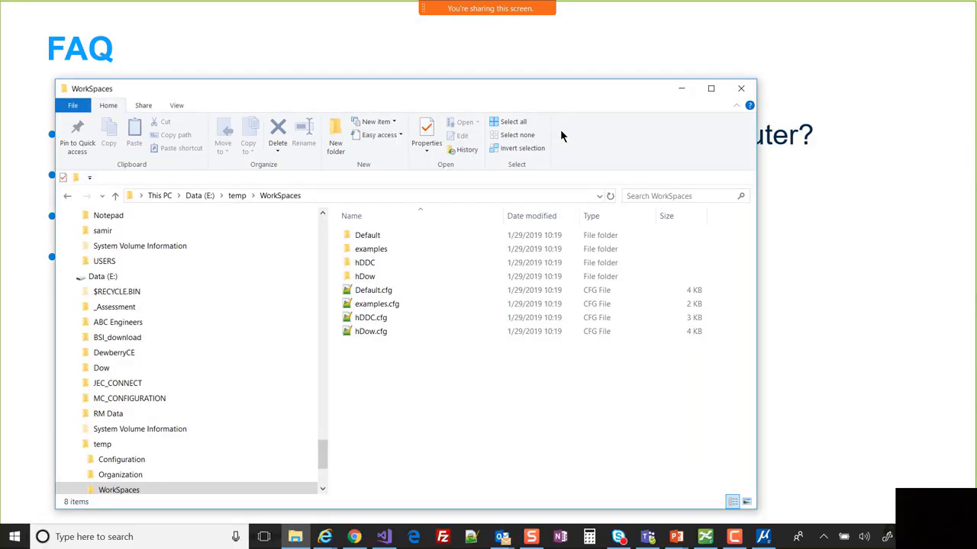
drag(541, 92, 586, 27)
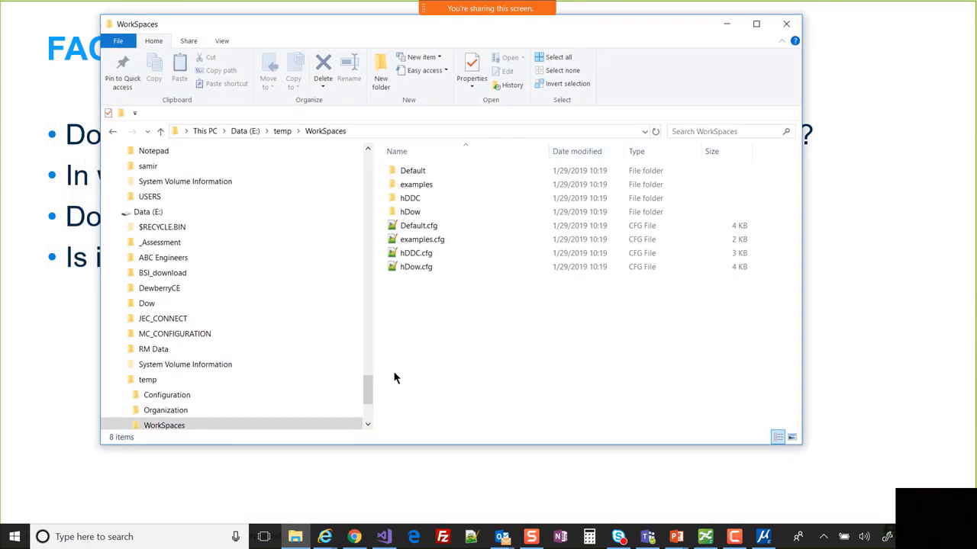
scroll(131, 233, up, 10)
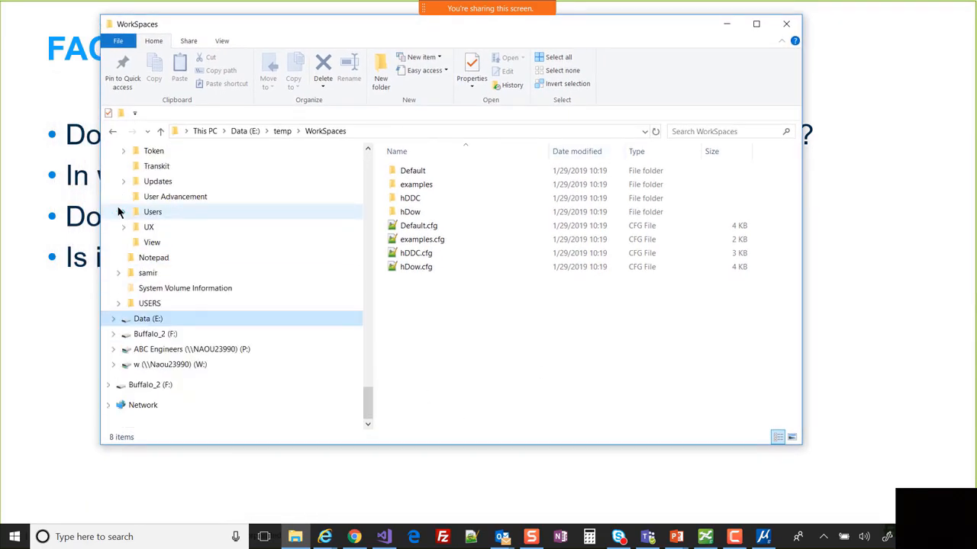
scroll(166, 249, up, 15)
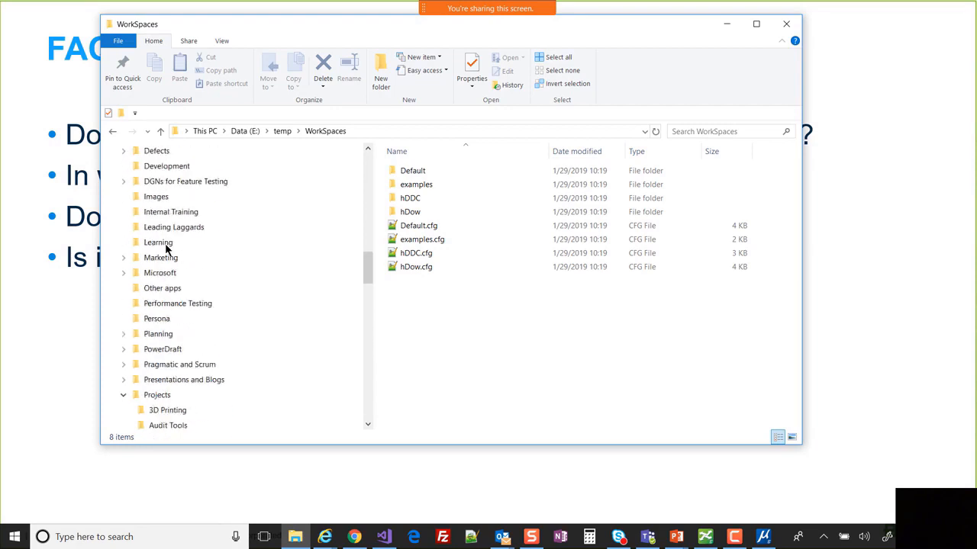
scroll(166, 251, down, 3)
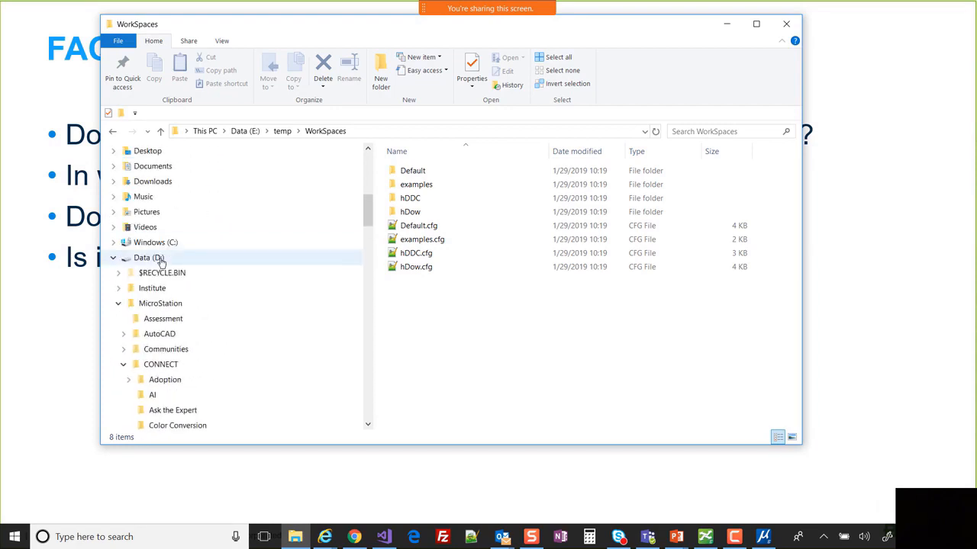
click(114, 261)
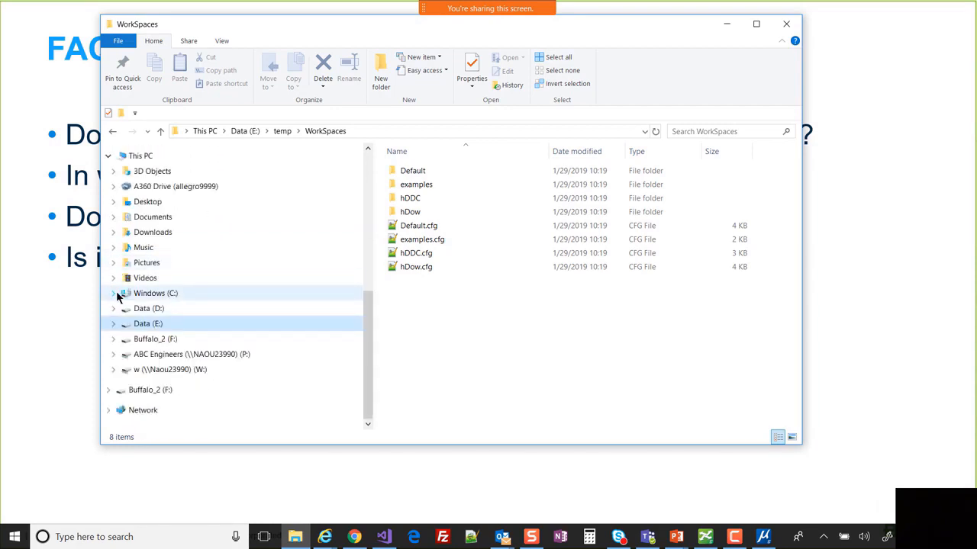
click(116, 294)
scroll(166, 405, down, 3)
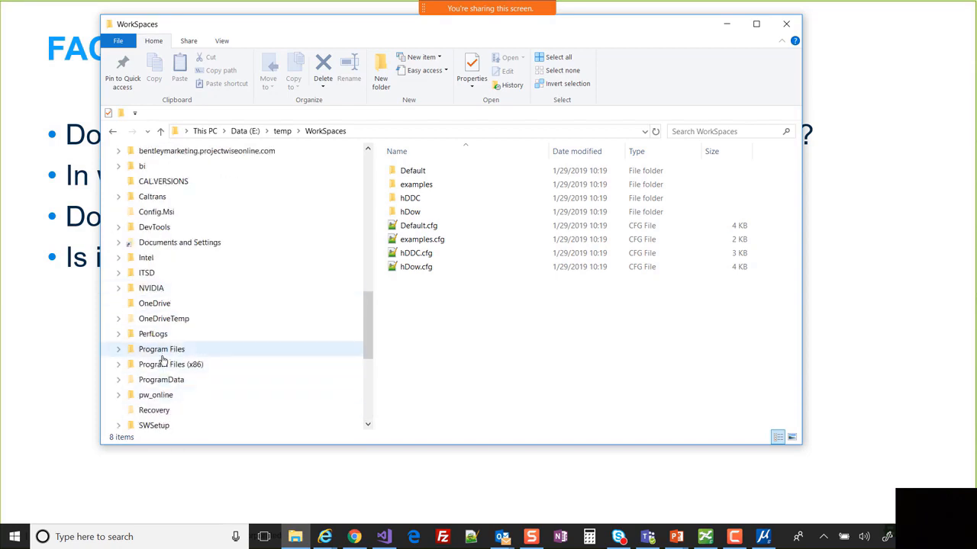
- Browse to Program Files\Bentley\MicroStation CONNECT Edition\MicroStation\Default\System and select V8i
click(298, 349)
double_click(424, 199)
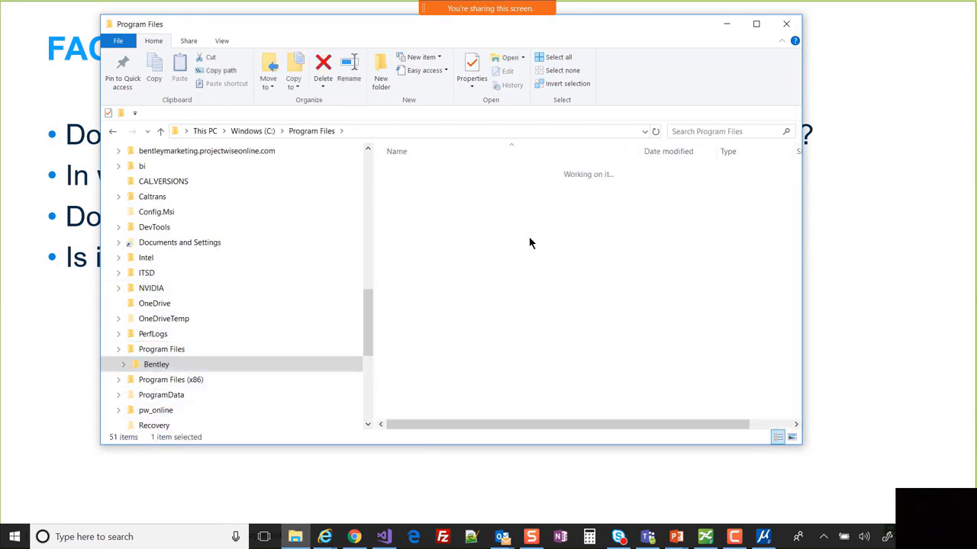
click(530, 242)
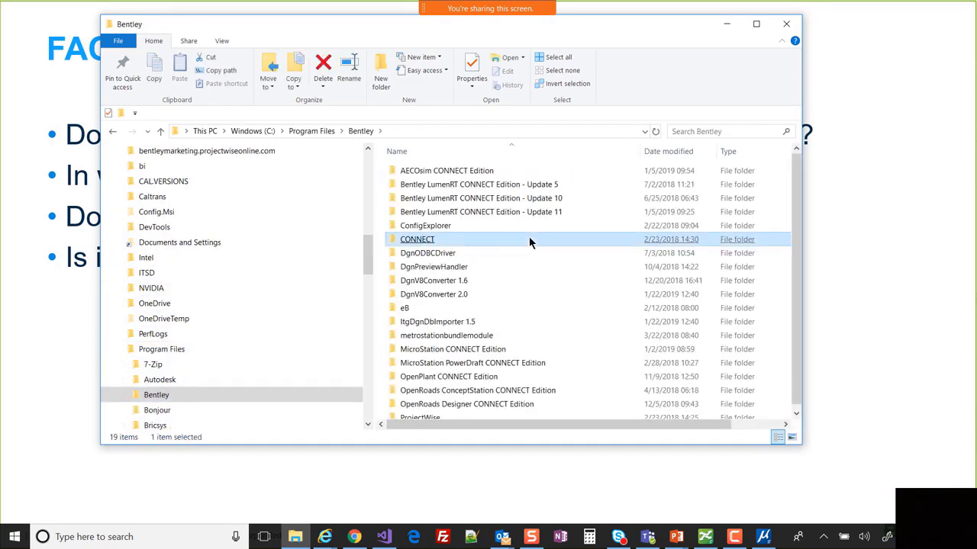
double_click(501, 351)
double_click(417, 171)
click(511, 323)
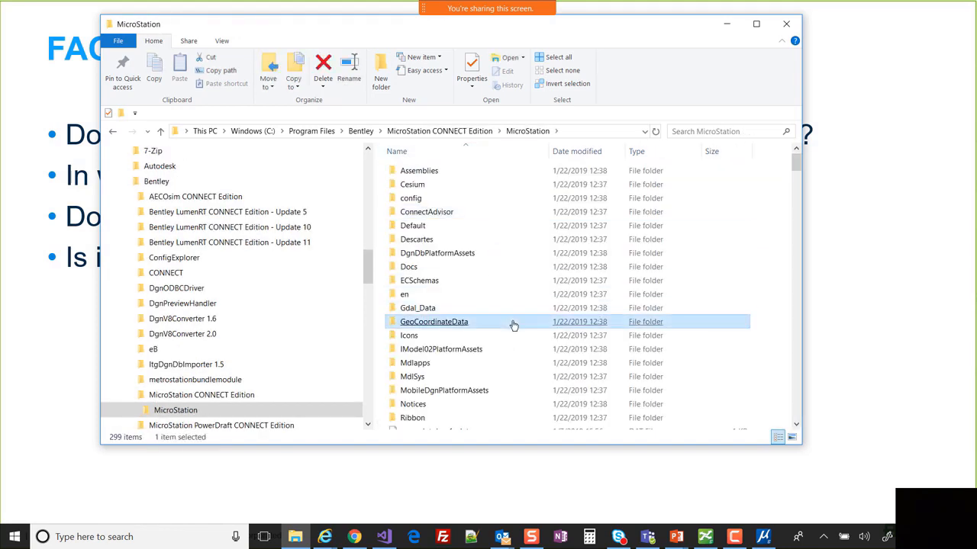
click(428, 226)
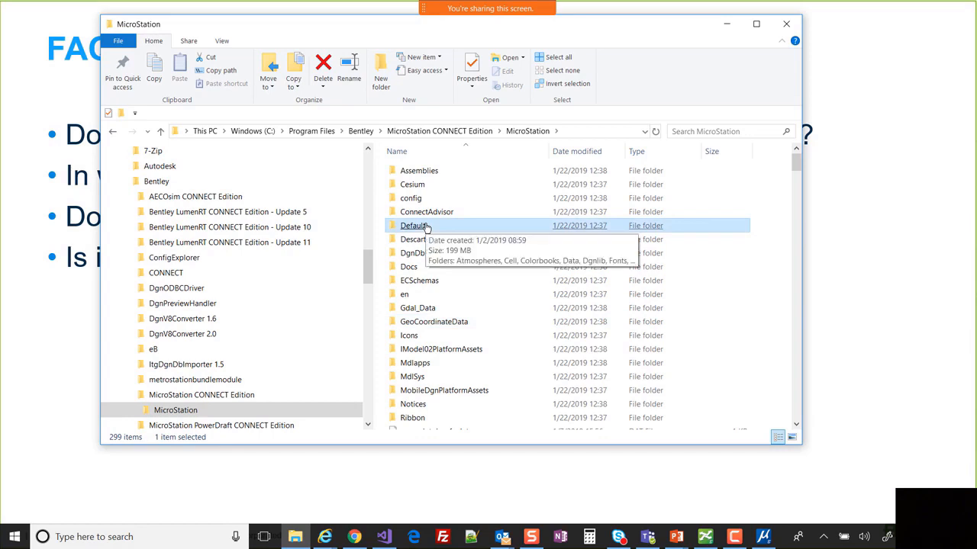
double_click(507, 229)
double_click(435, 347)
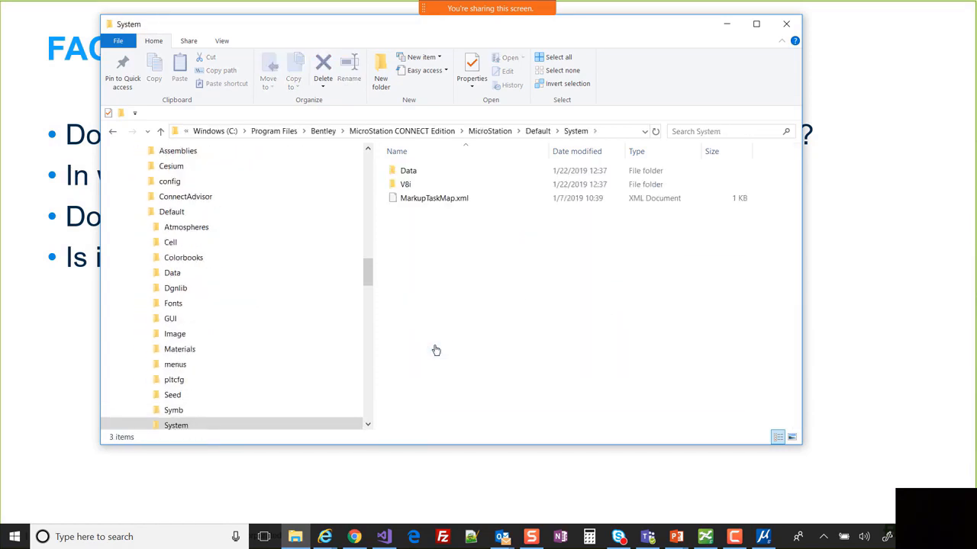
click(406, 185)
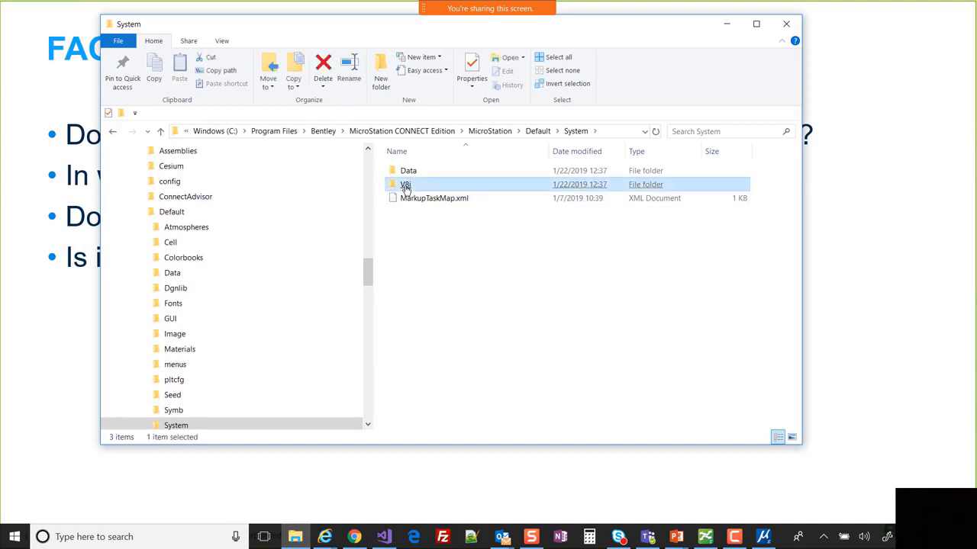
- Open the V8i folder, show its full path as text, and enter Config
double_click(405, 186)
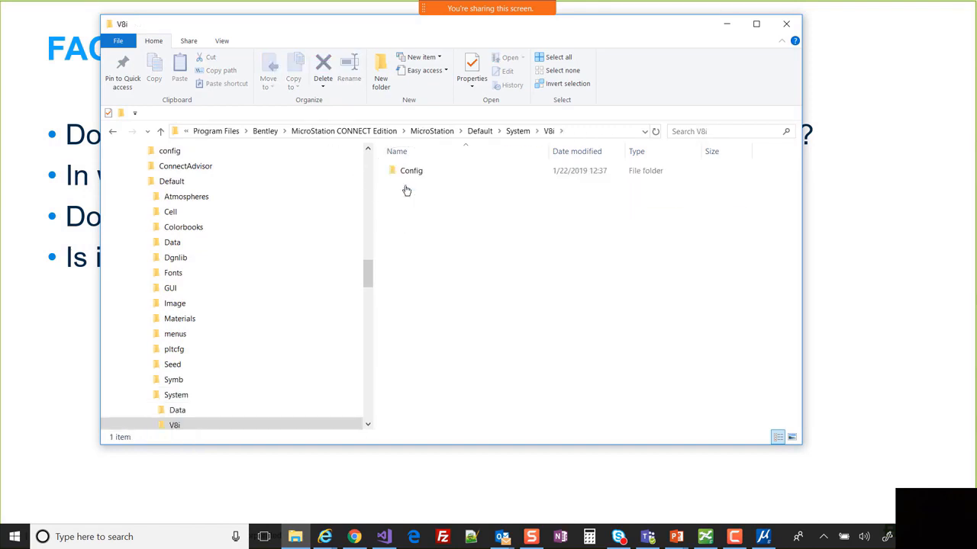
click(577, 130)
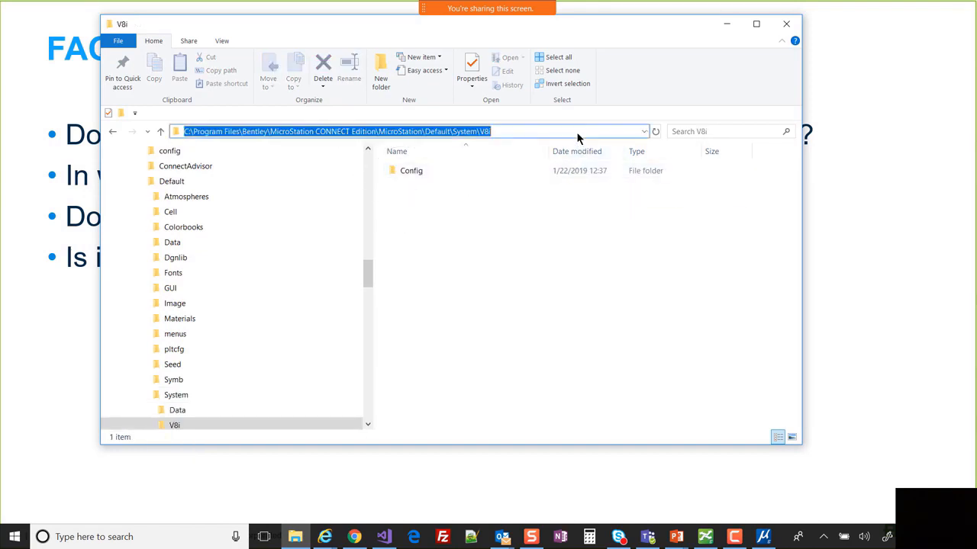
click(576, 131)
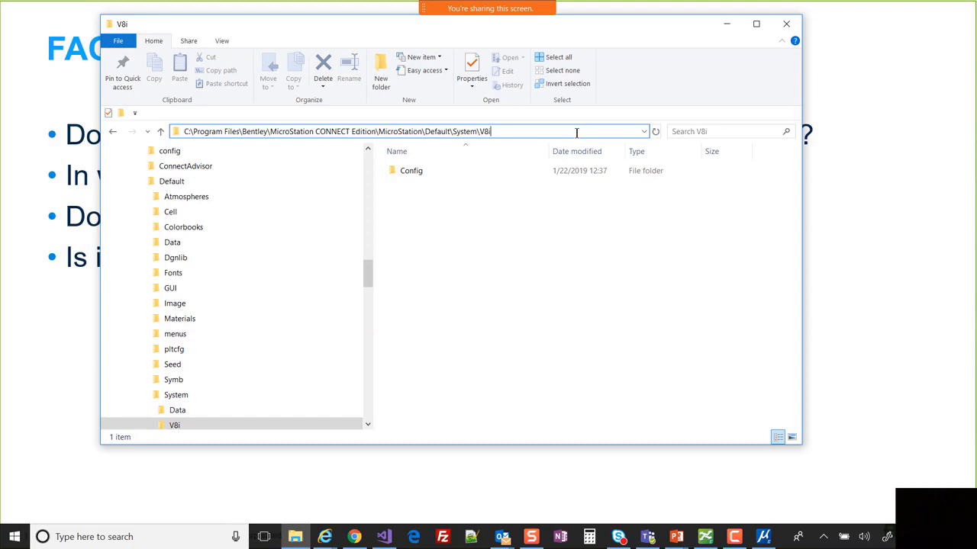
click(429, 171)
key(Return)
- Browse the appl, database and system config subfolders, return to V8i, and minimize Explorer
double_click(409, 170)
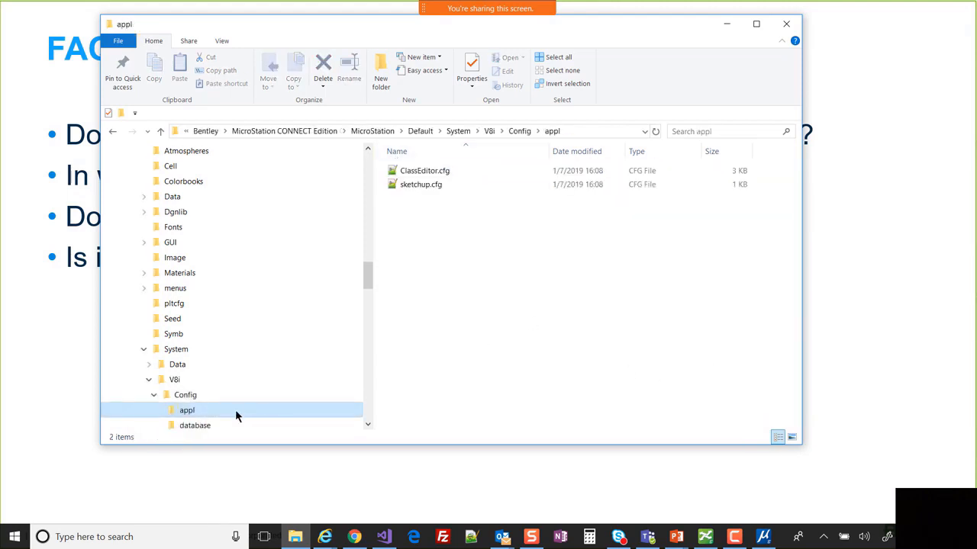
click(214, 424)
click(181, 392)
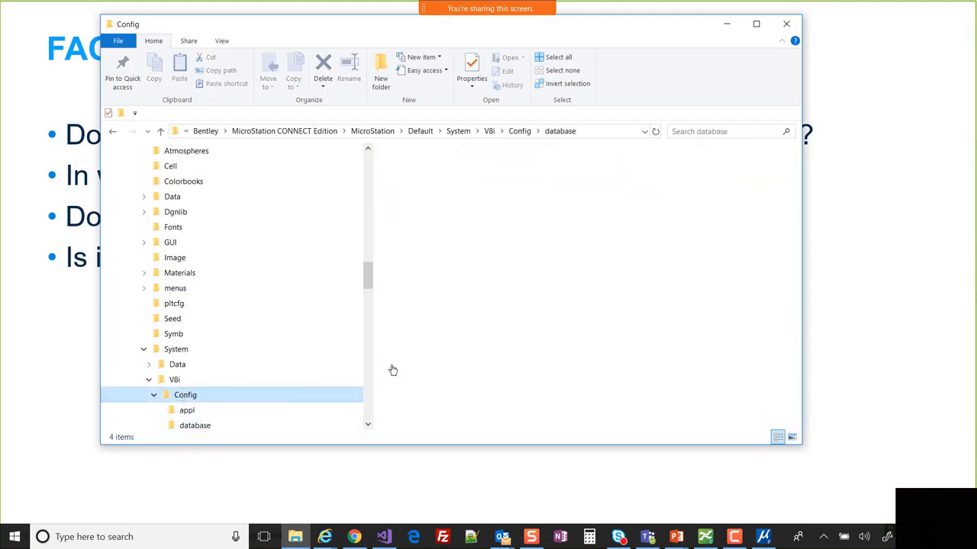
click(411, 200)
double_click(411, 200)
click(499, 267)
scroll(531, 359, down, 1)
scroll(531, 358, up, 1)
click(531, 359)
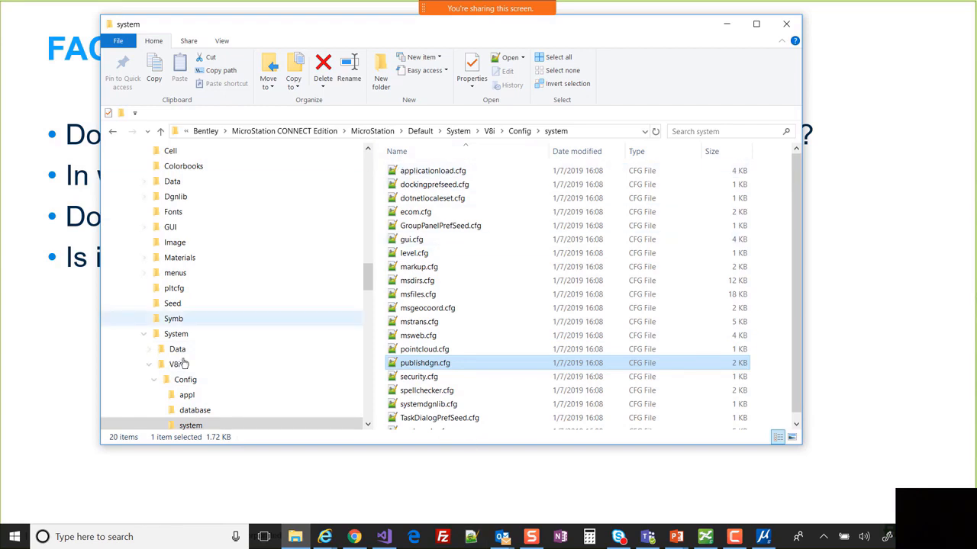
click(235, 364)
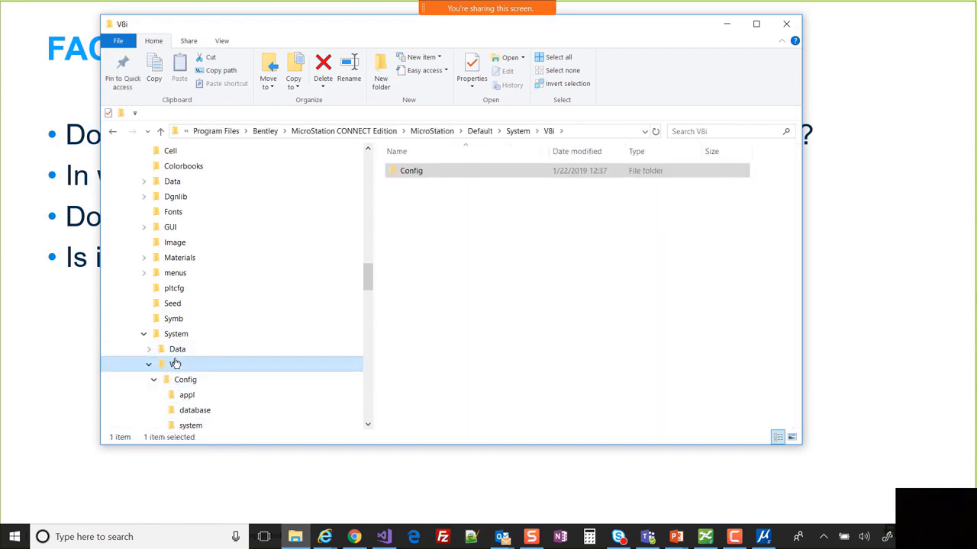
click(727, 29)
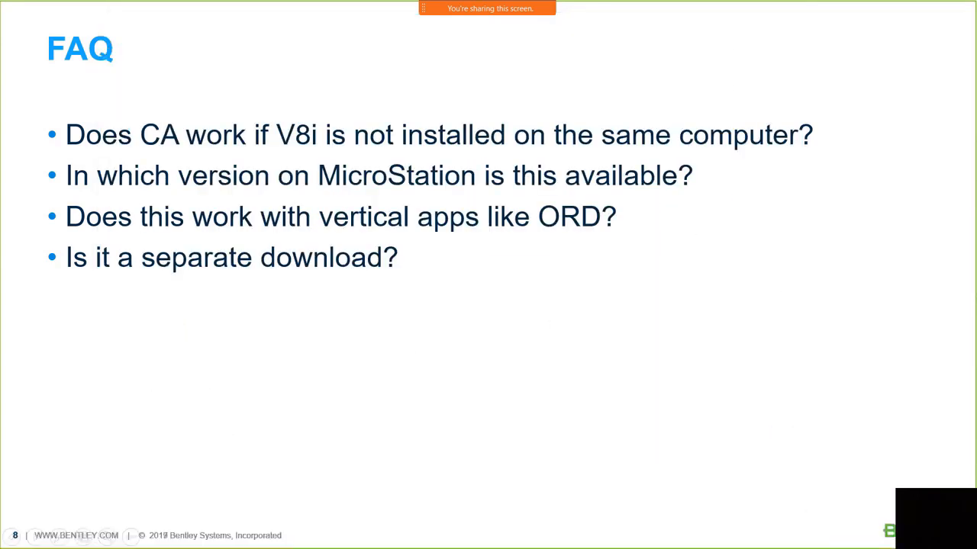
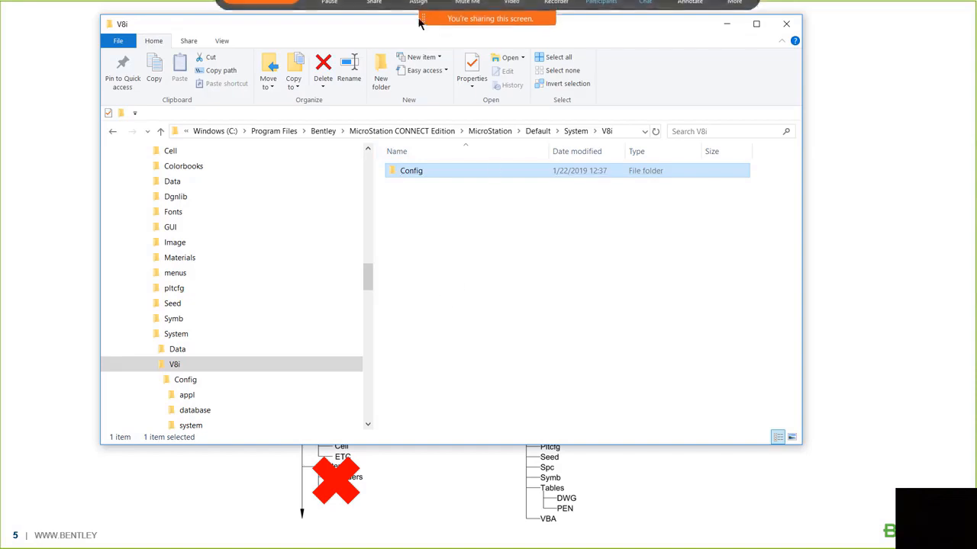
- Move and enlarge the Explorer window, collapse System, and scroll the folder tree around V8i
drag(400, 32, 457, 67)
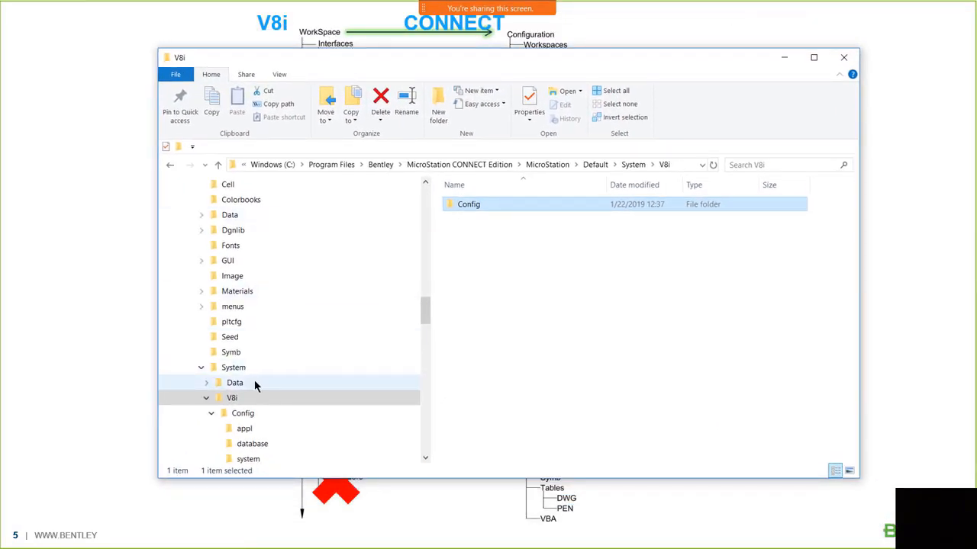
click(201, 367)
scroll(248, 306, up, 5)
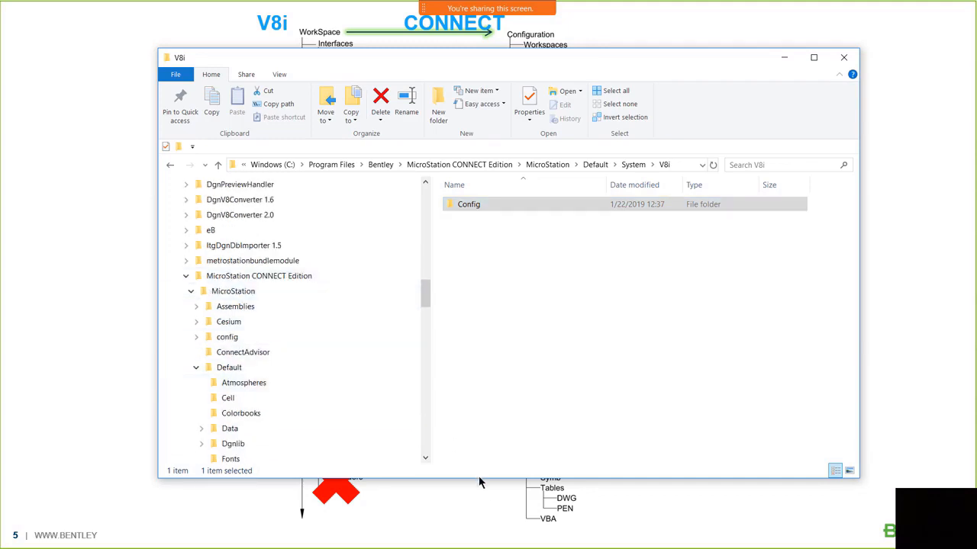
drag(479, 479, 489, 516)
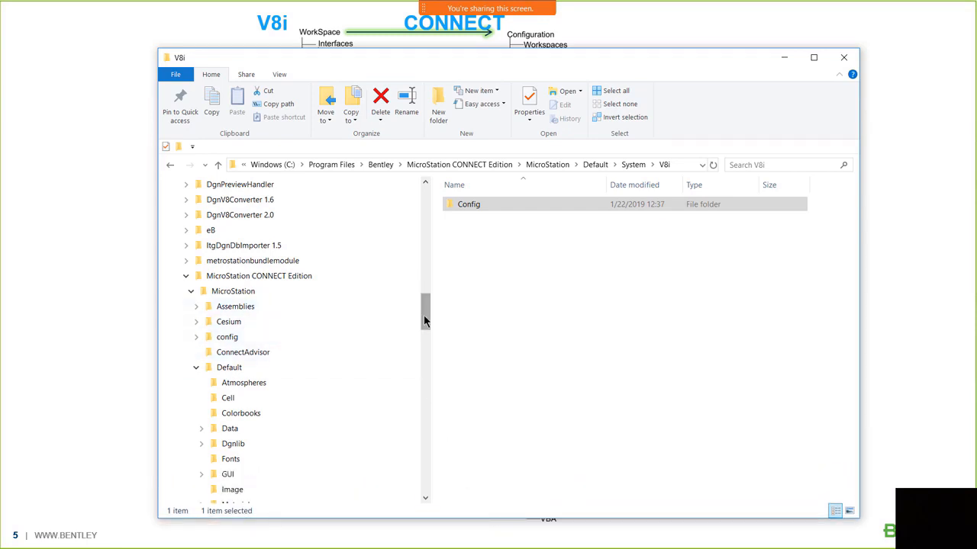
drag(424, 314, 435, 493)
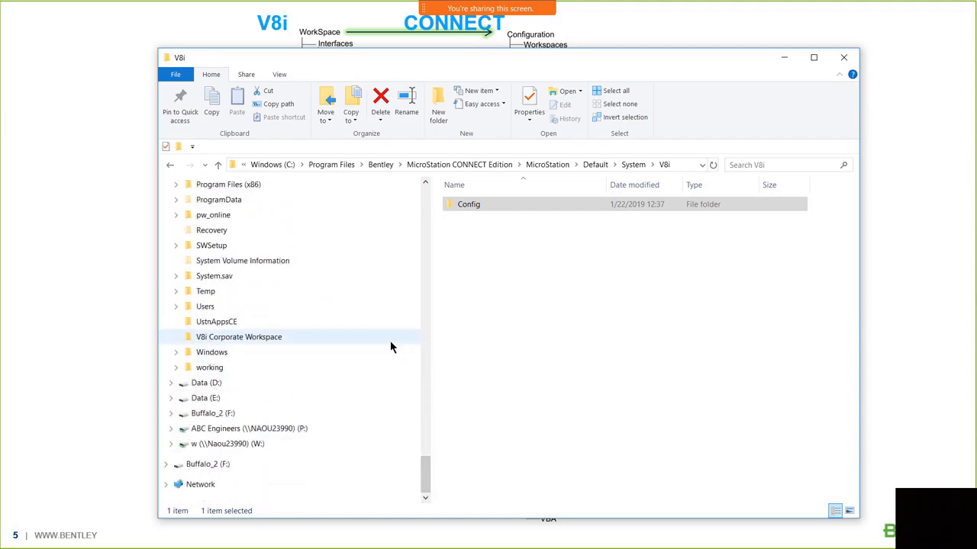
scroll(390, 348, up, 15)
scroll(390, 348, up, 5)
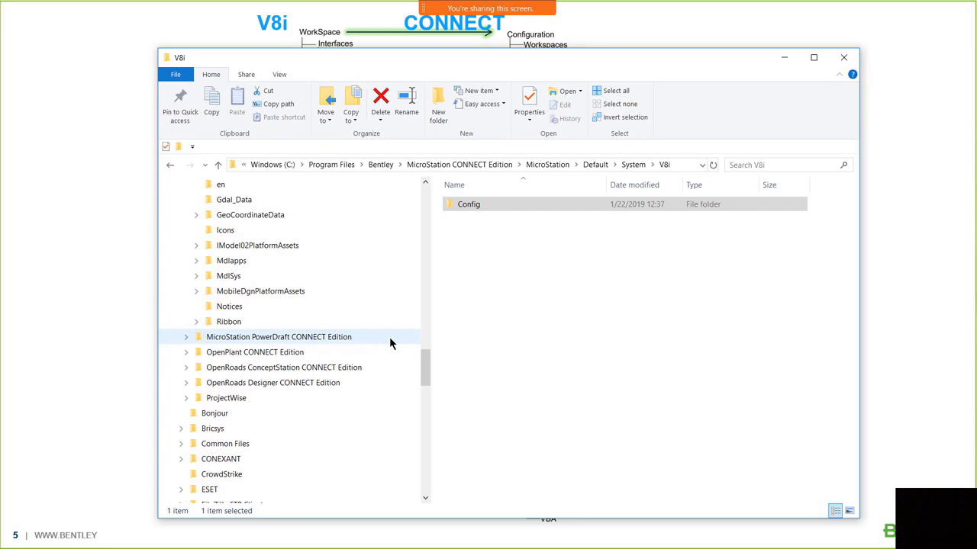
scroll(382, 340, down, 10)
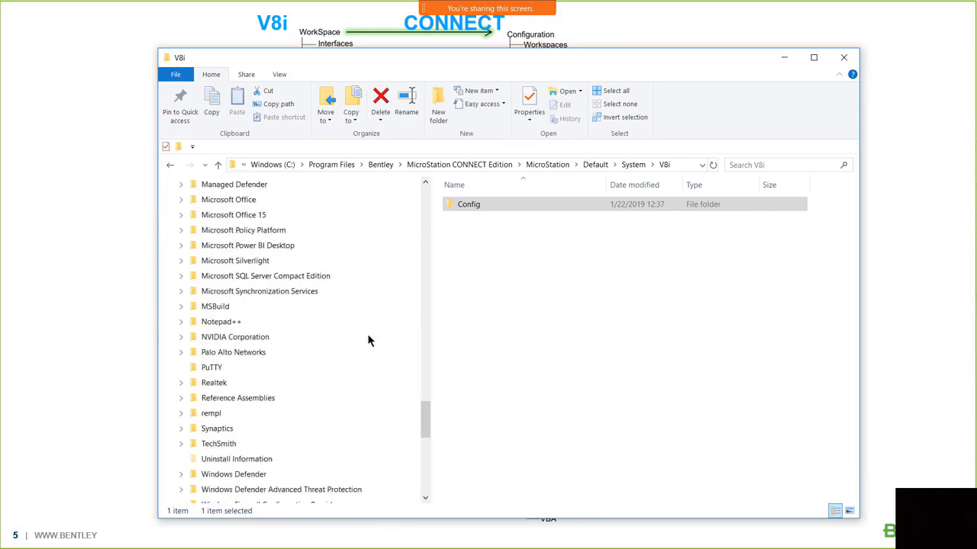
scroll(367, 340, down, 9)
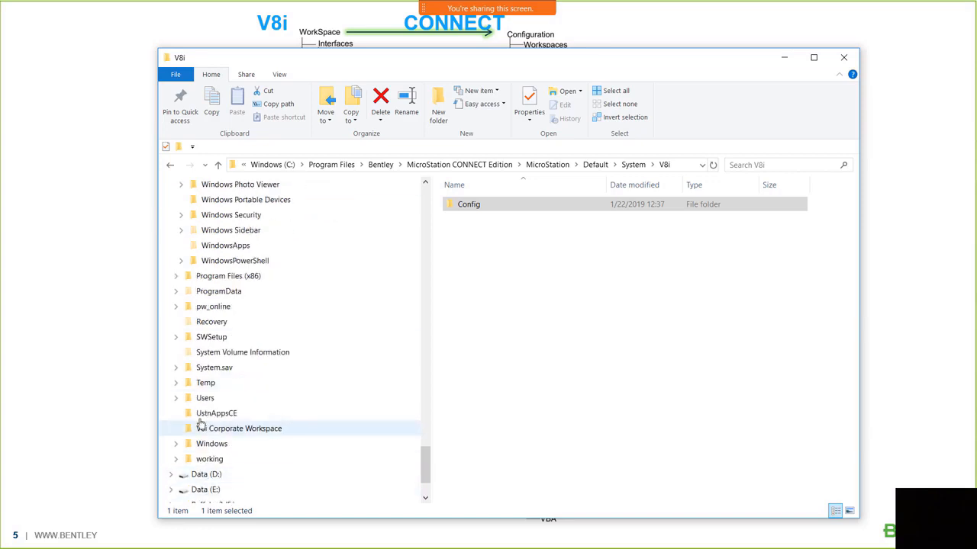
- Browse from Users through the profile's AppData\Local\Bentley\MicroStation\10.0.0_1 into the prefs folder
click(205, 397)
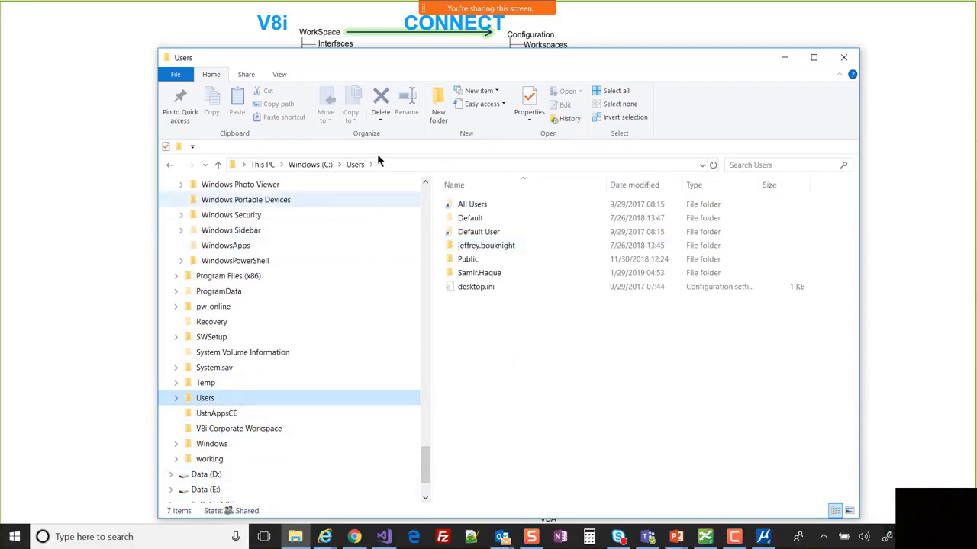
double_click(489, 275)
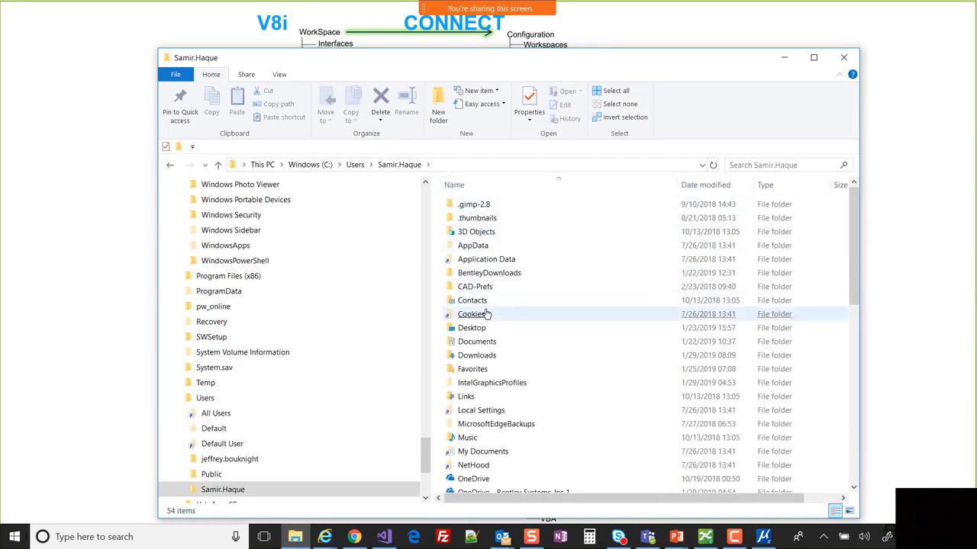
click(475, 251)
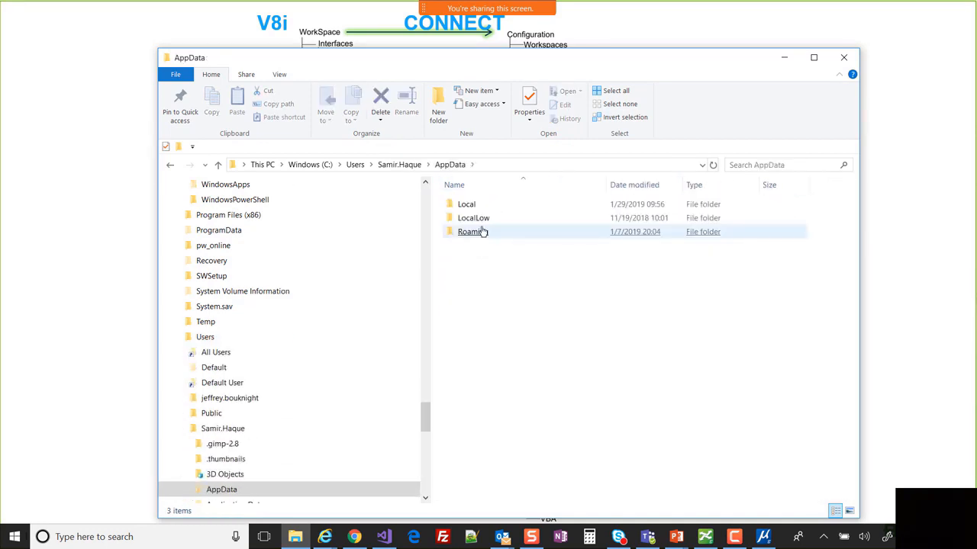
click(475, 210)
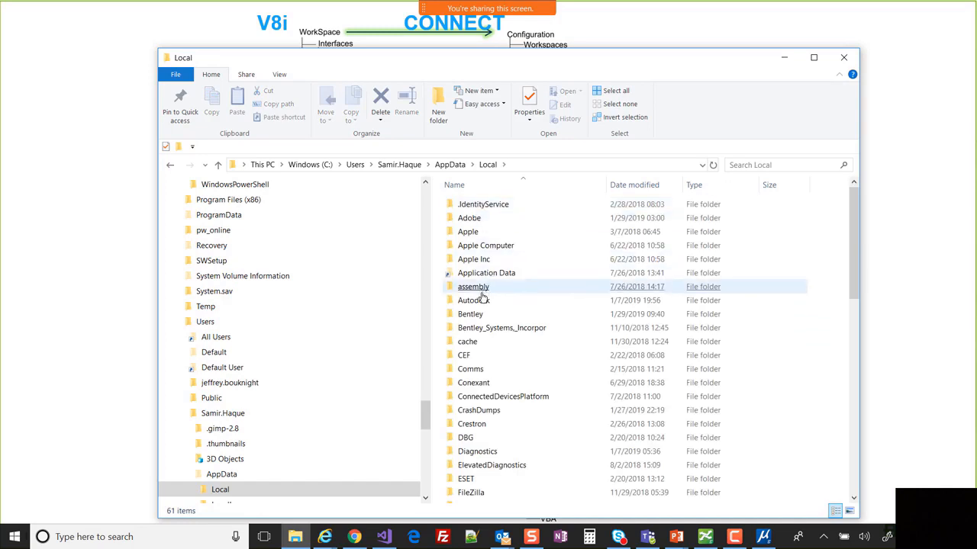
click(480, 314)
double_click(480, 315)
click(479, 314)
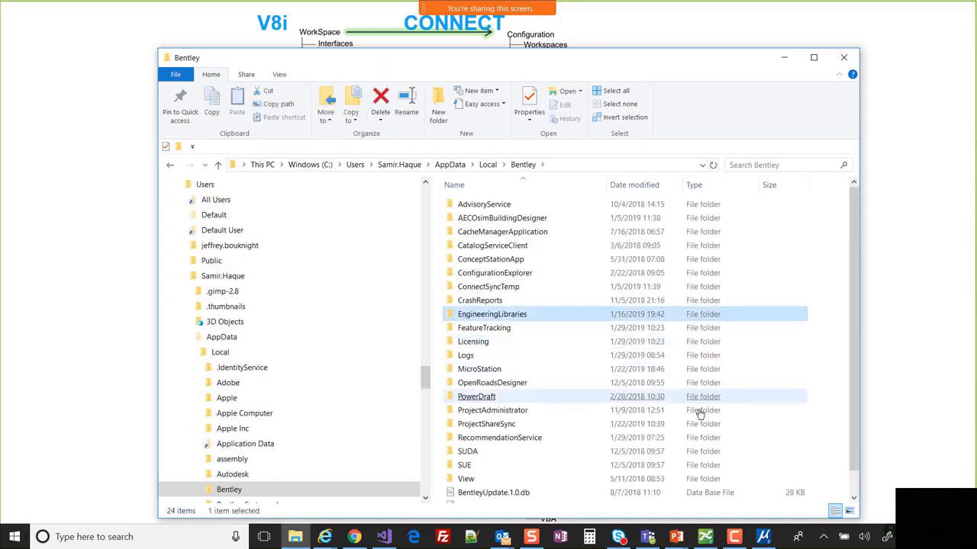
double_click(497, 369)
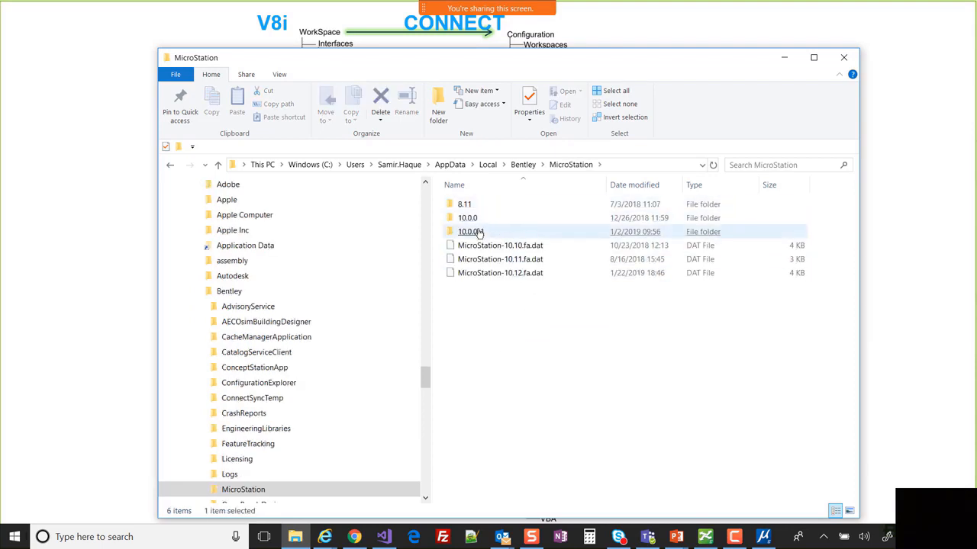
double_click(473, 232)
double_click(466, 204)
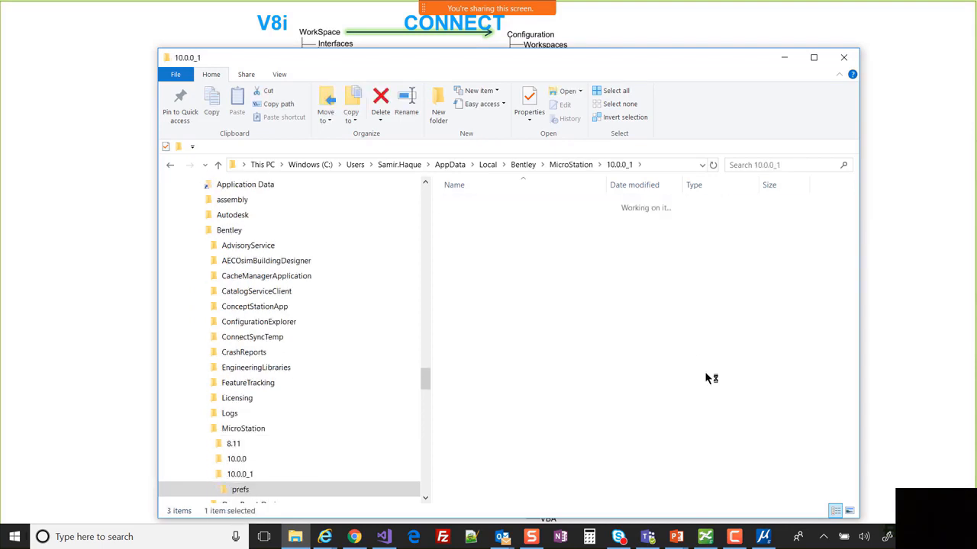
scroll(267, 420, down, 1)
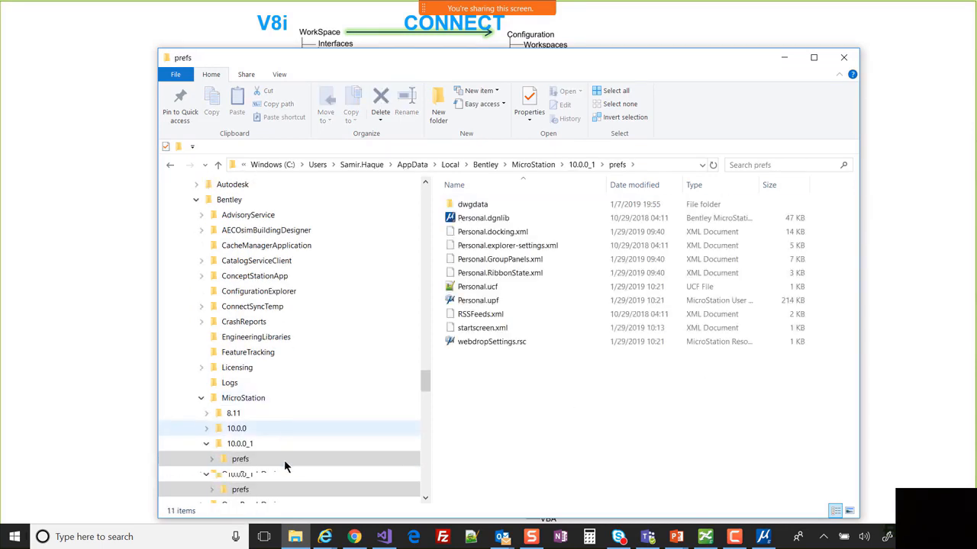
click(241, 430)
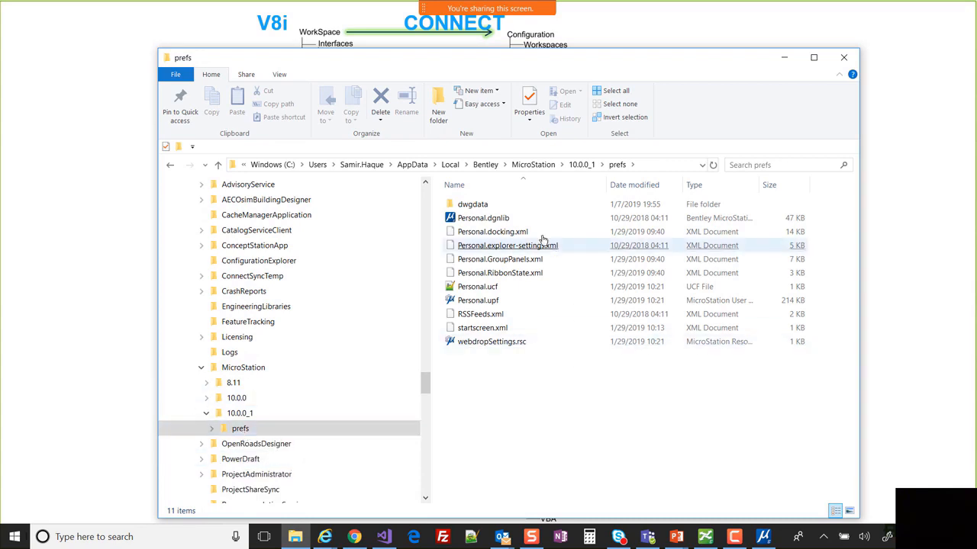
- Point out Personal.ucf, Personal.dgnlib and Personal.docking.xml, then show the prefs folder's full path
click(481, 287)
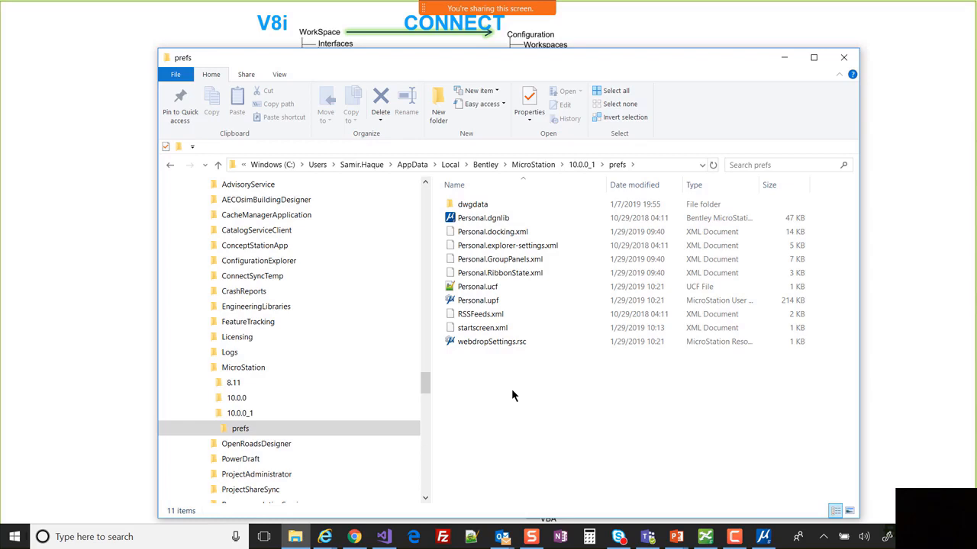
click(524, 218)
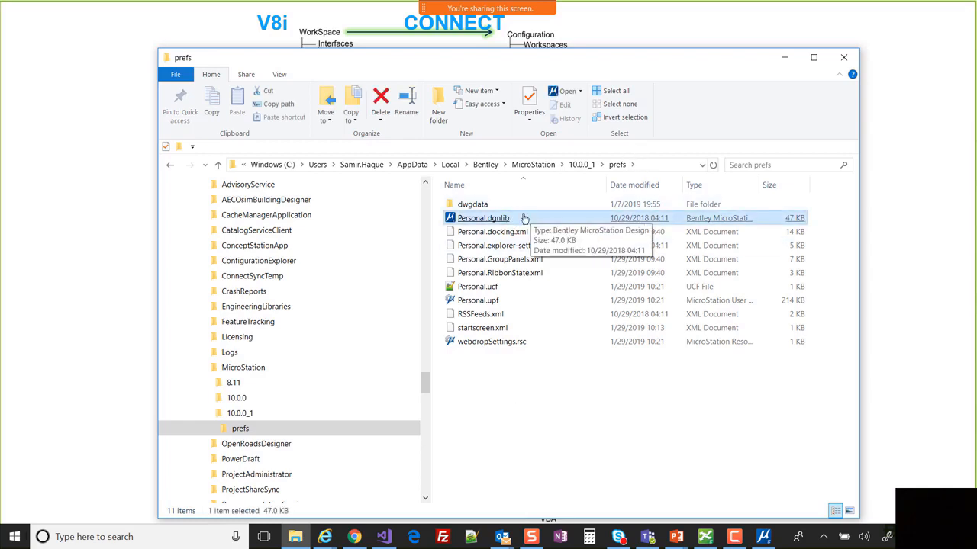
click(540, 232)
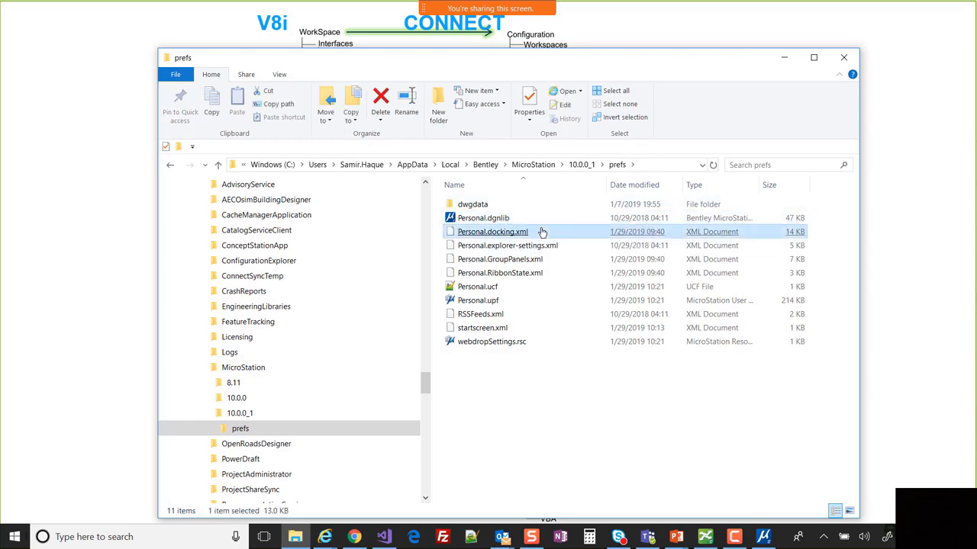
click(500, 293)
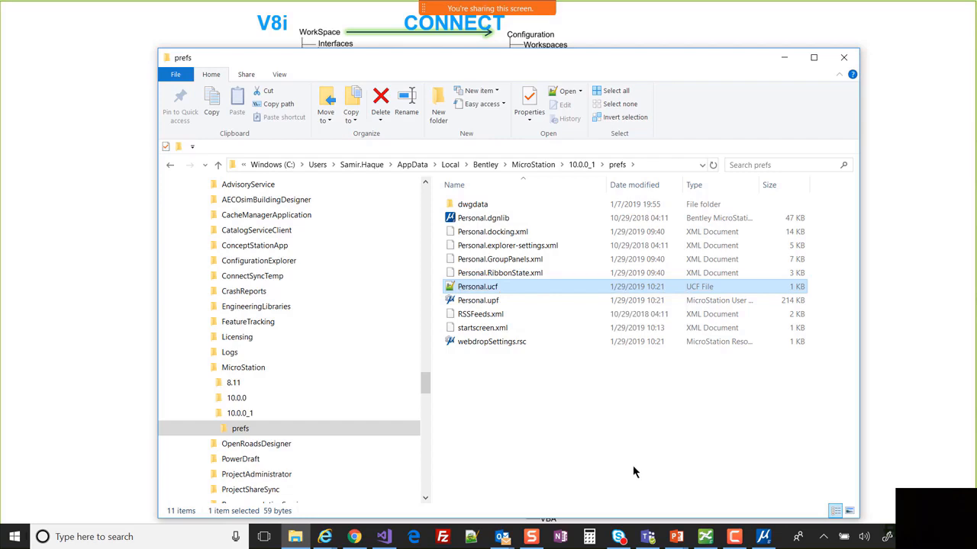
click(647, 167)
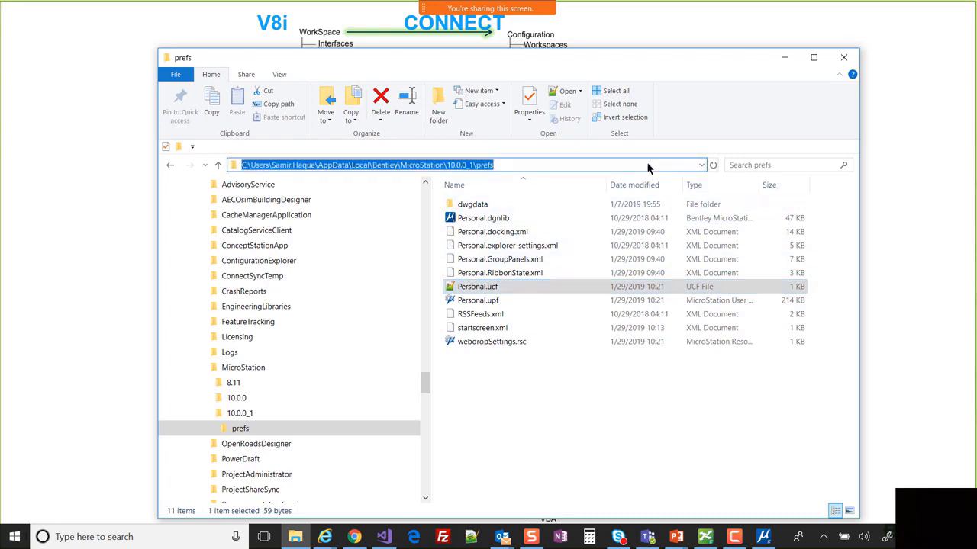
click(526, 165)
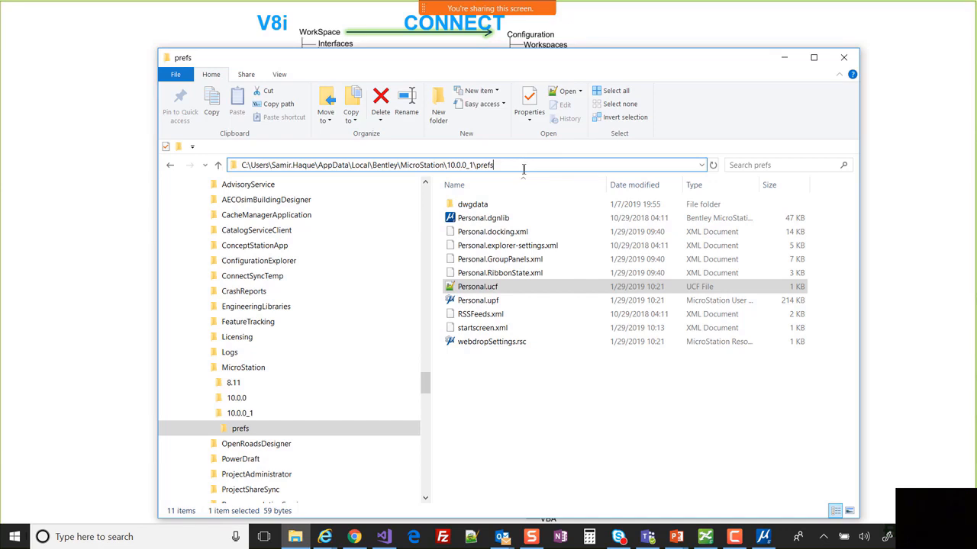
- Open BSI700-C0301-001-RRCC Detail.dgn in MicroStation under the examples WorkSpace and Plant WorkSet, skipping ProjectWise
click(763, 536)
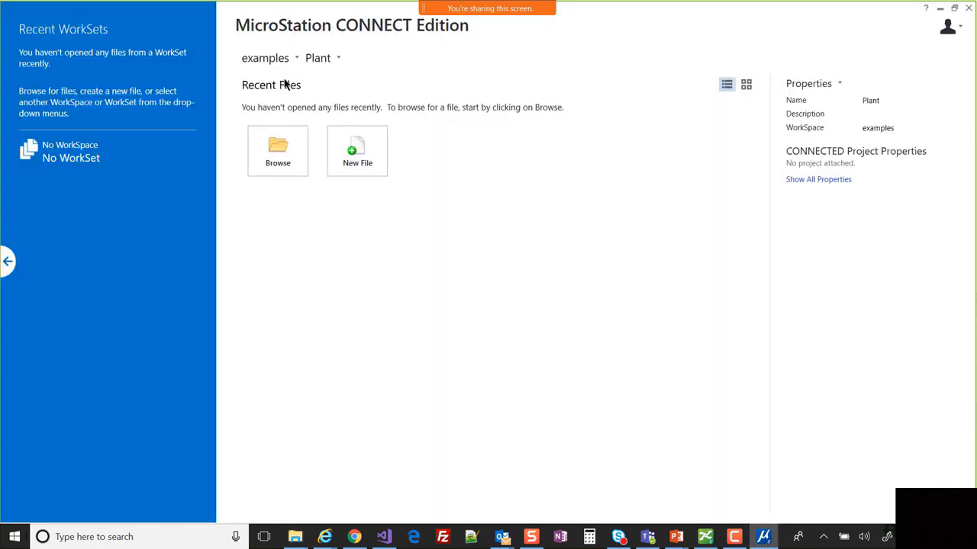
click(288, 156)
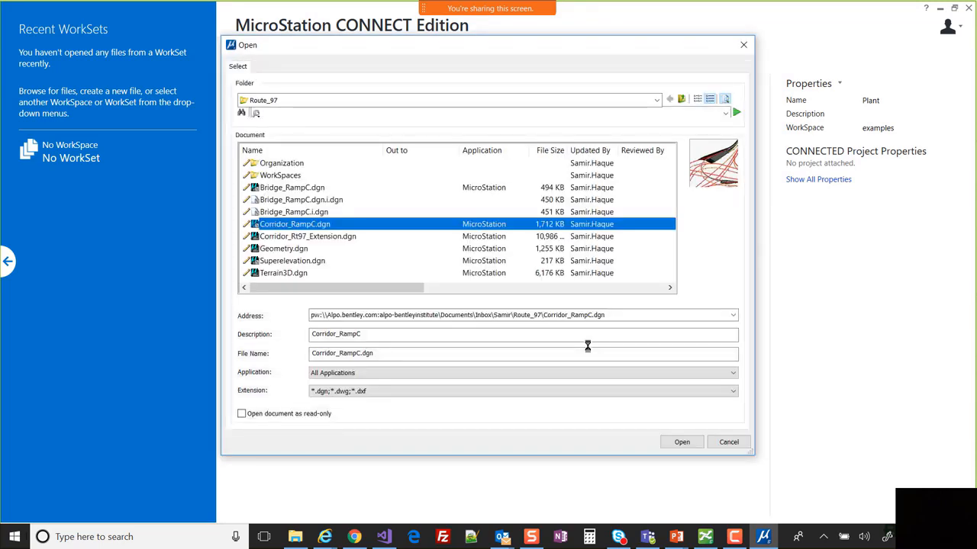
click(734, 442)
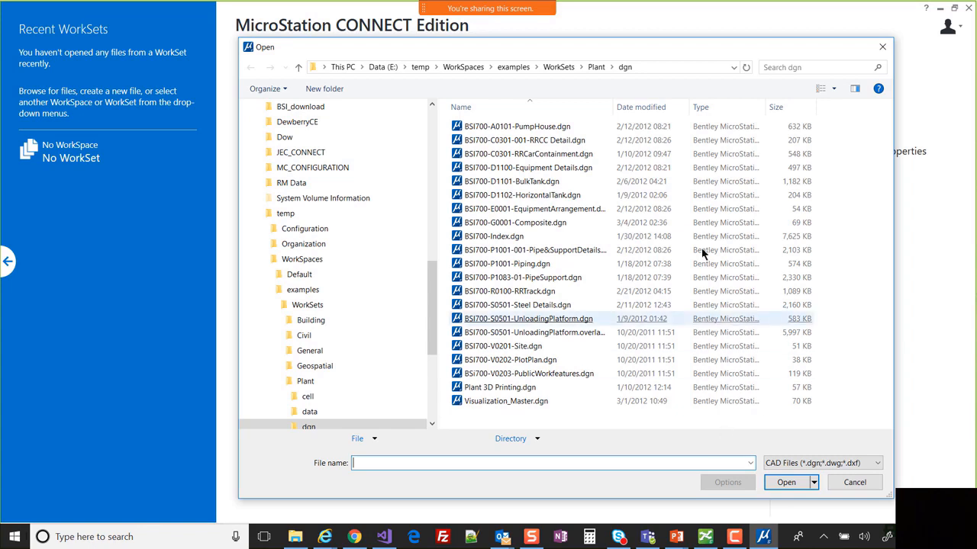
double_click(526, 141)
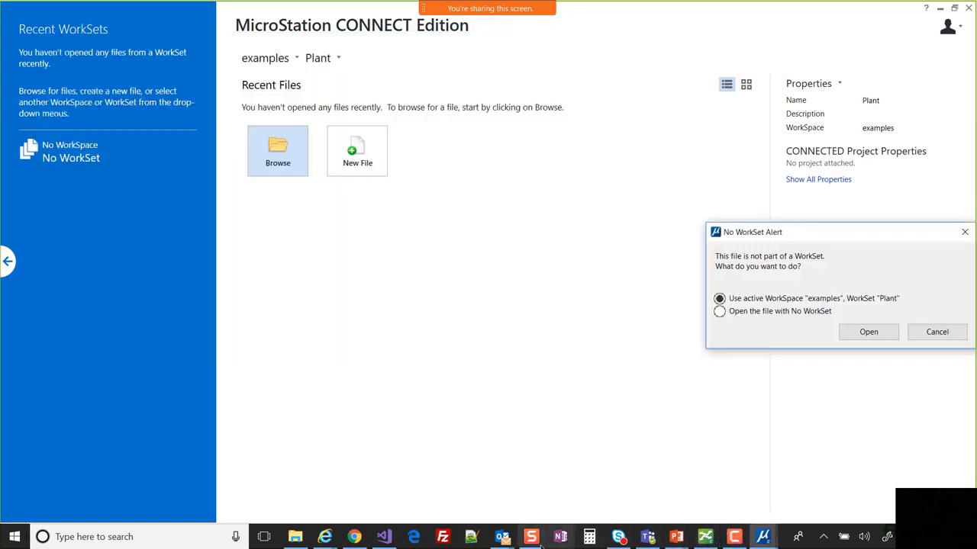
click(870, 332)
- Bring back the slide show, then switch to the prefs folder window and refresh its listing
mouse_move(745, 536)
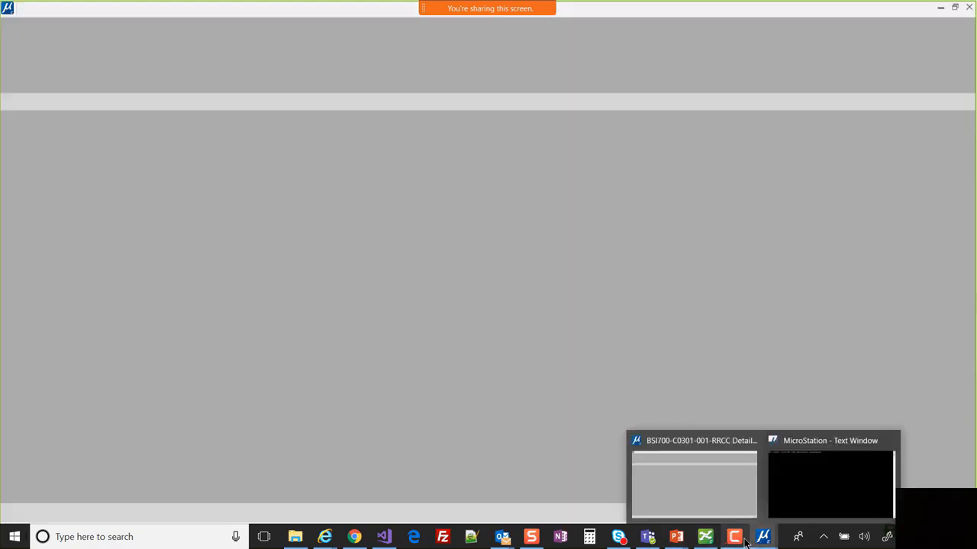
mouse_move(676, 537)
click(681, 480)
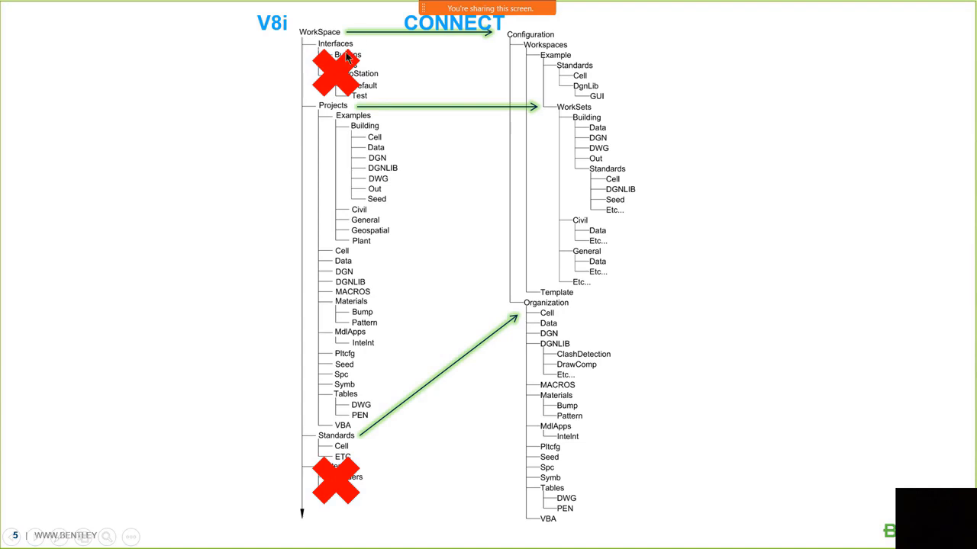
key(alt+Tab)
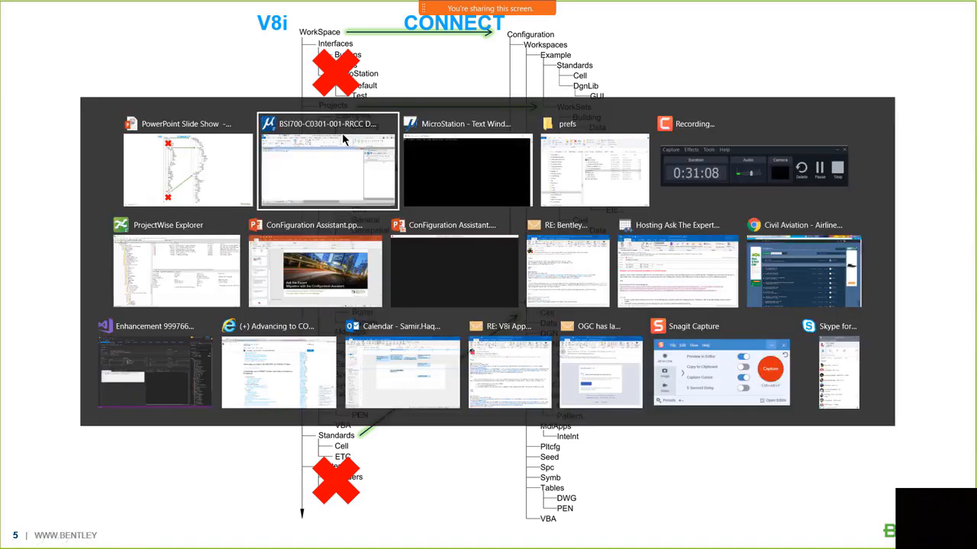
click(583, 161)
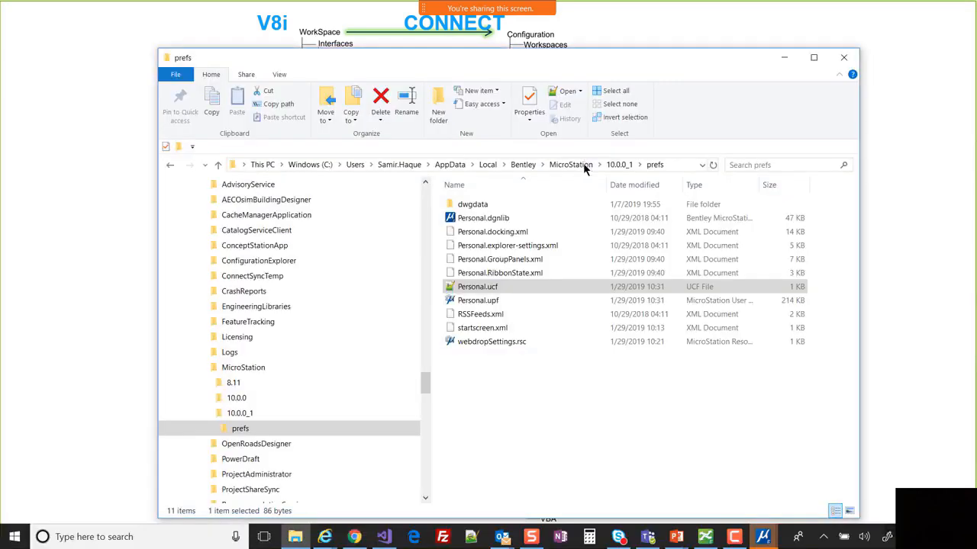
click(654, 165)
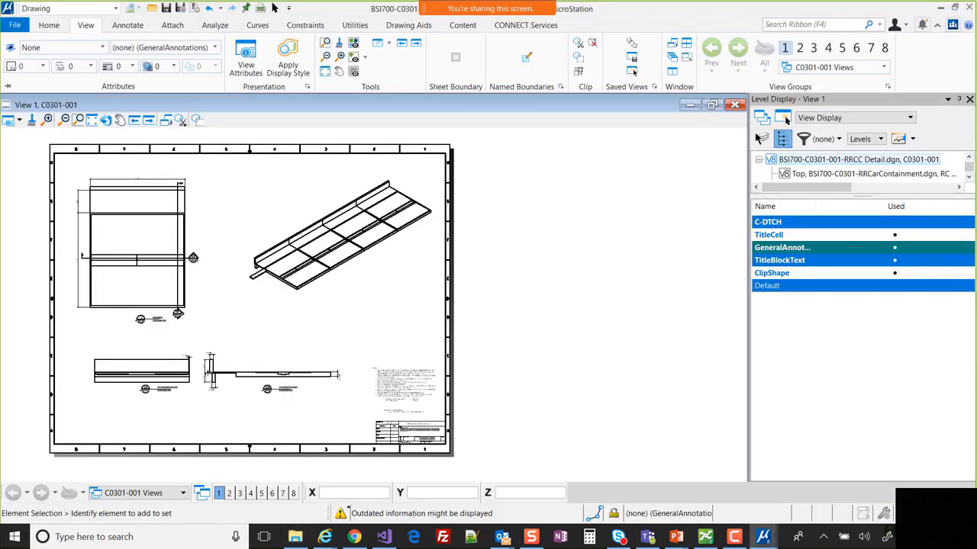
drag(0, 292, 797, 346)
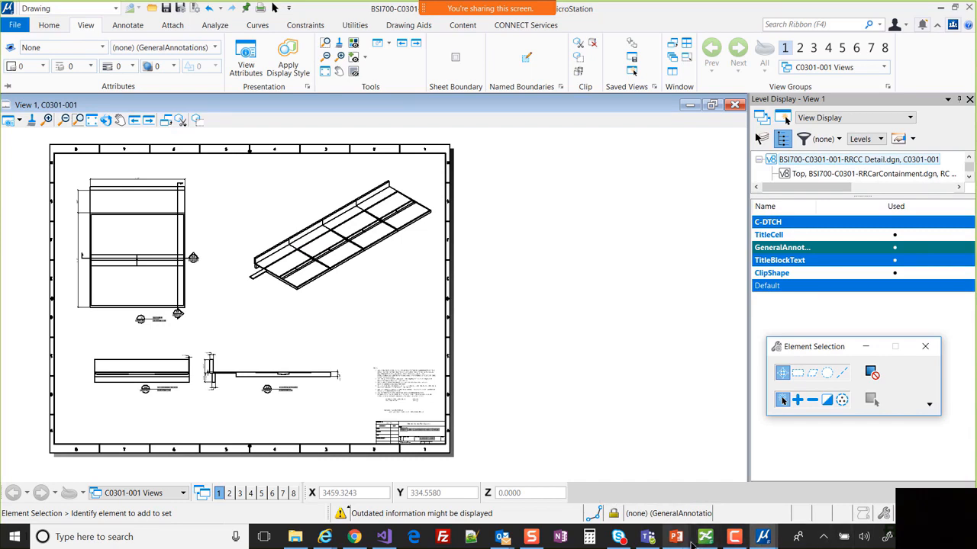
mouse_move(691, 542)
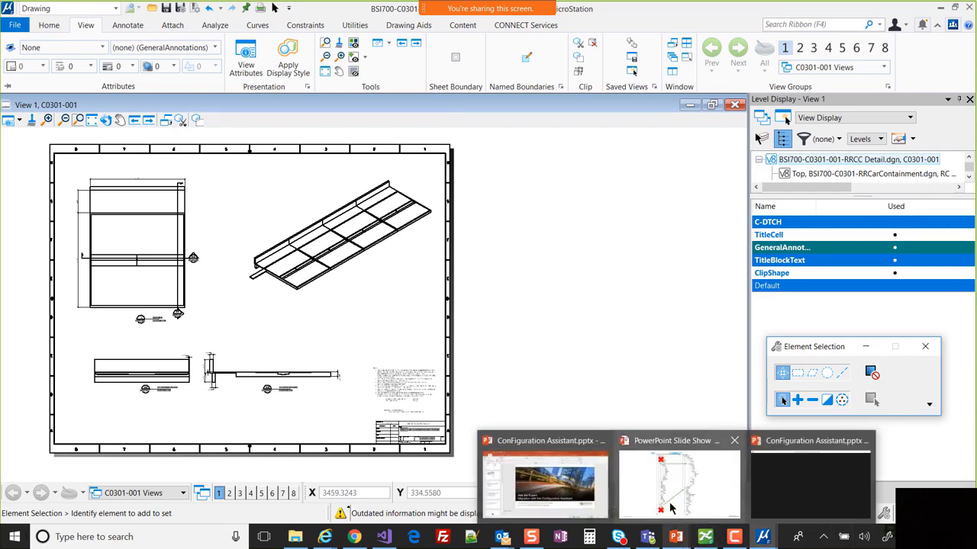
click(16, 25)
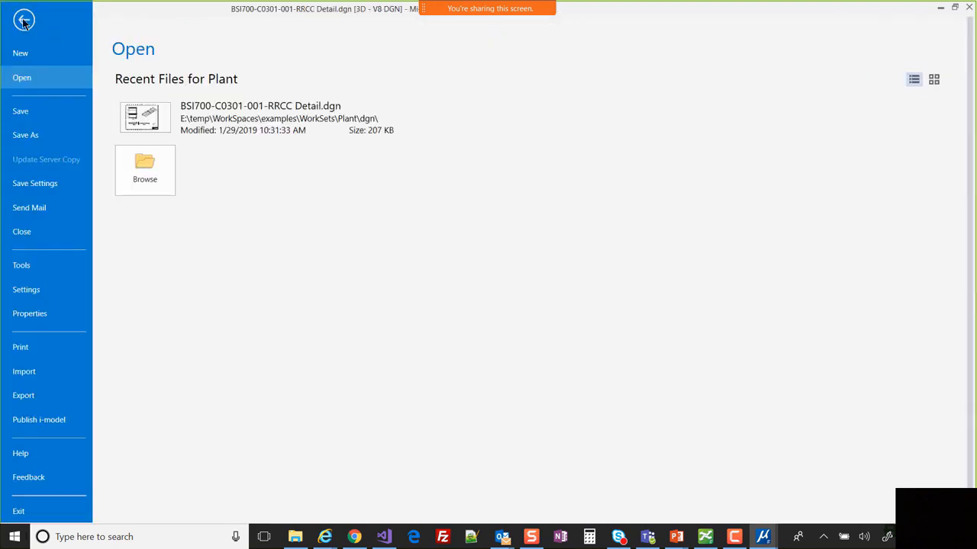
click(26, 290)
click(239, 169)
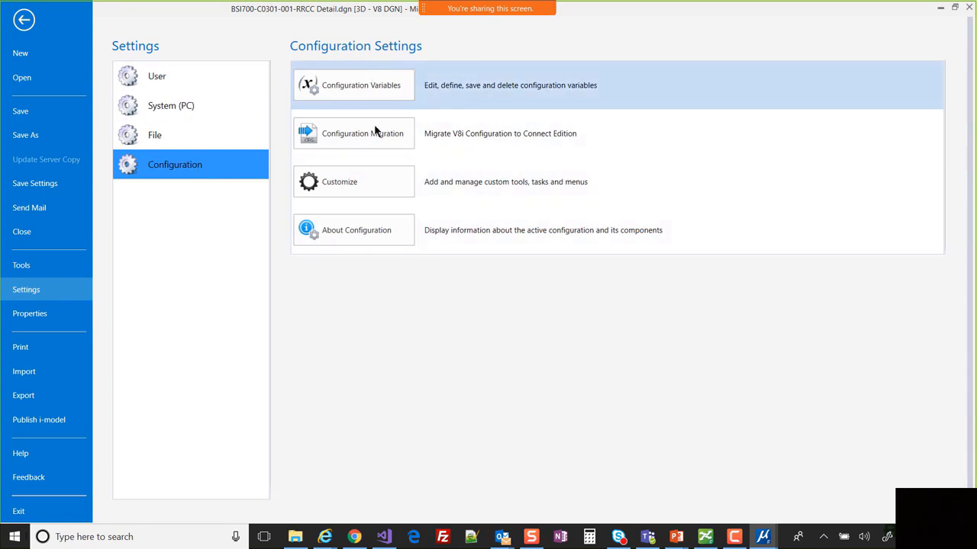
click(373, 127)
click(373, 130)
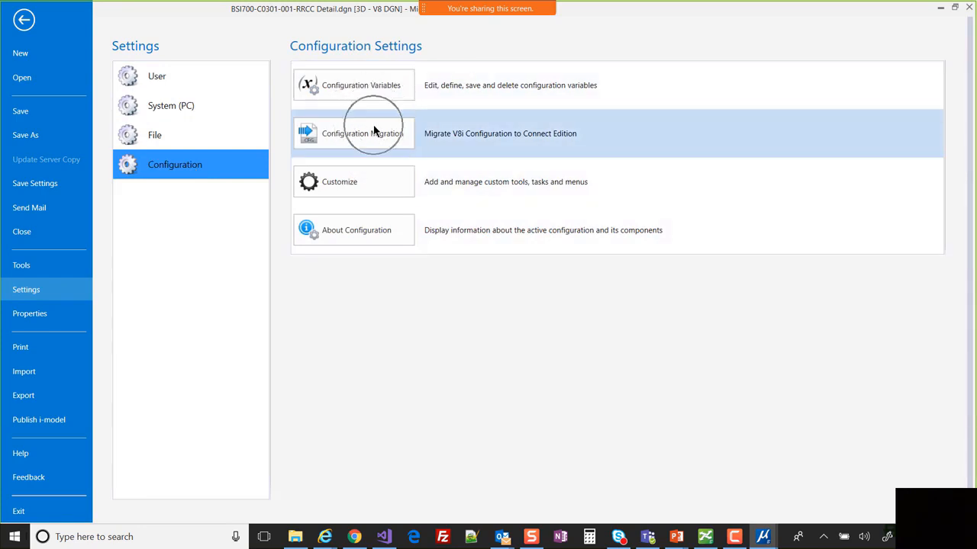
click(373, 145)
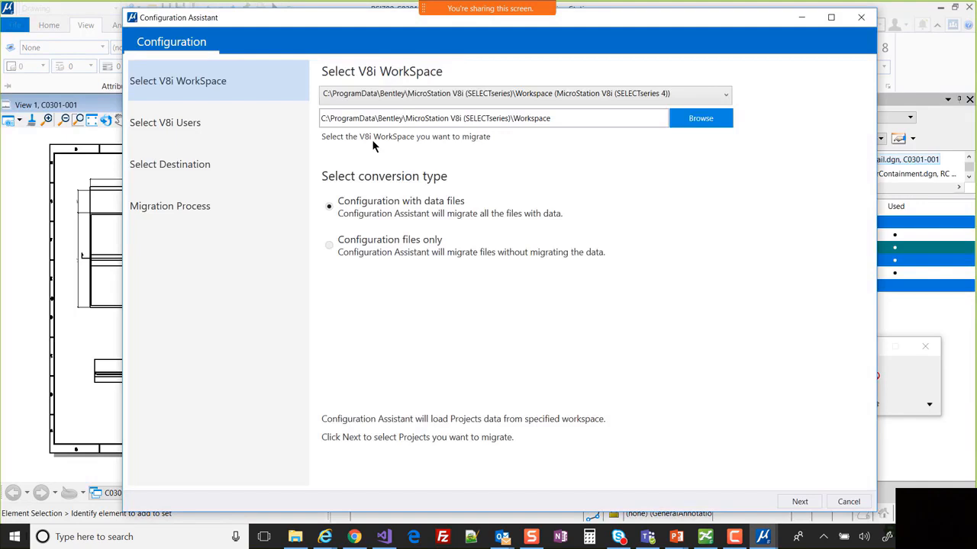
click(860, 16)
click(832, 70)
click(798, 24)
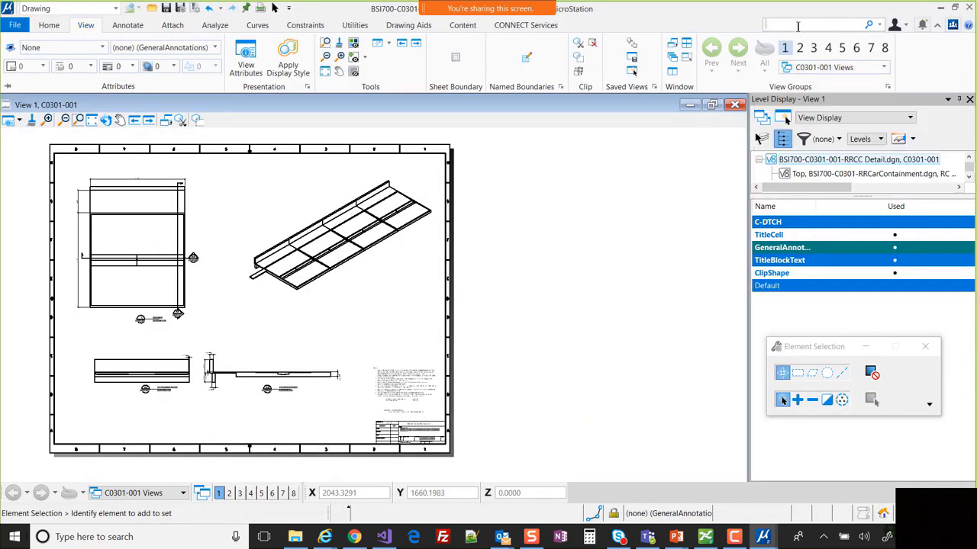
- Find Configuration Variables with a 'con' search, reposition the list, and start a new variable
text(c)
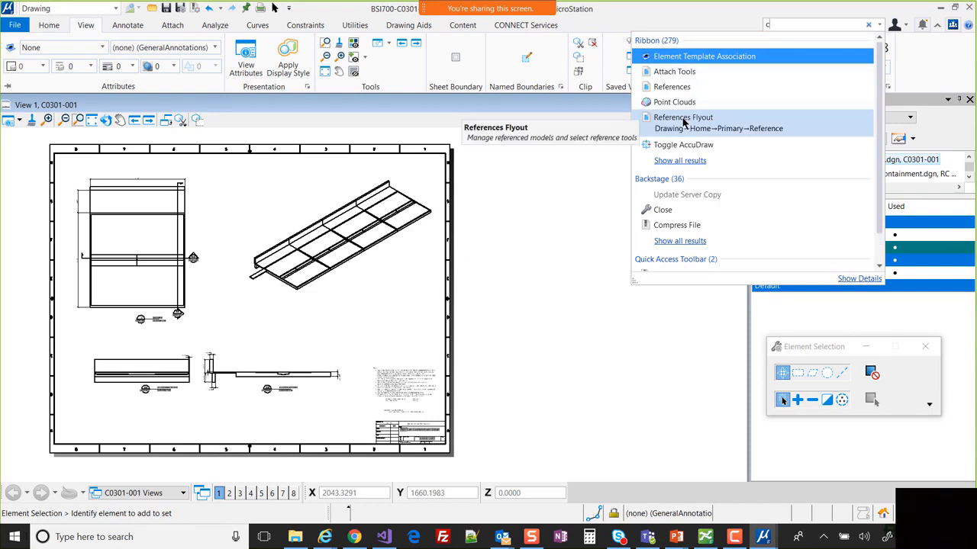
text(on)
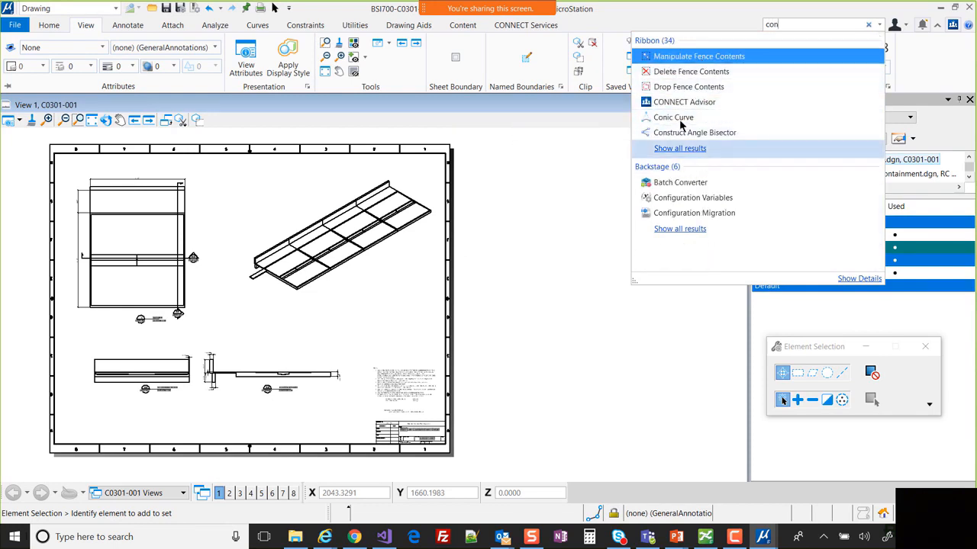
click(701, 204)
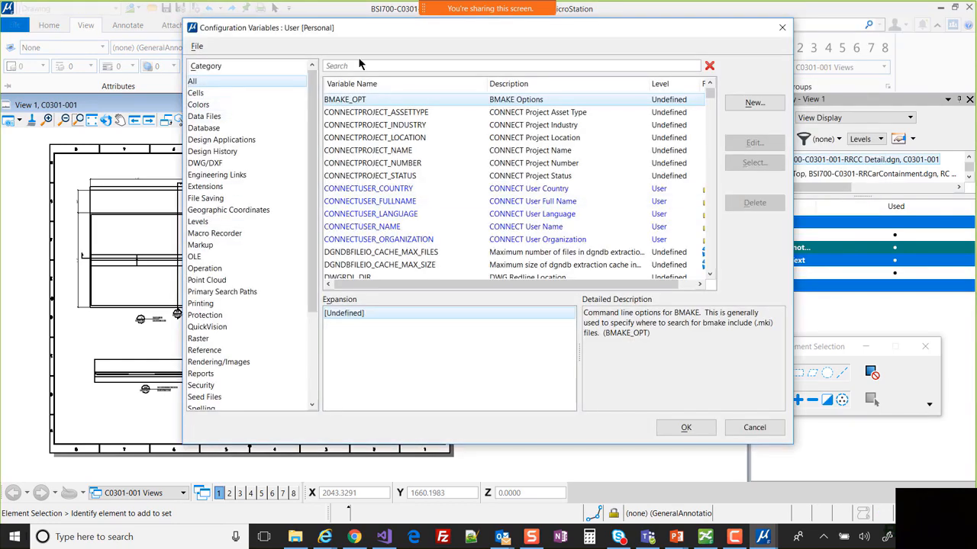
drag(709, 96, 717, 282)
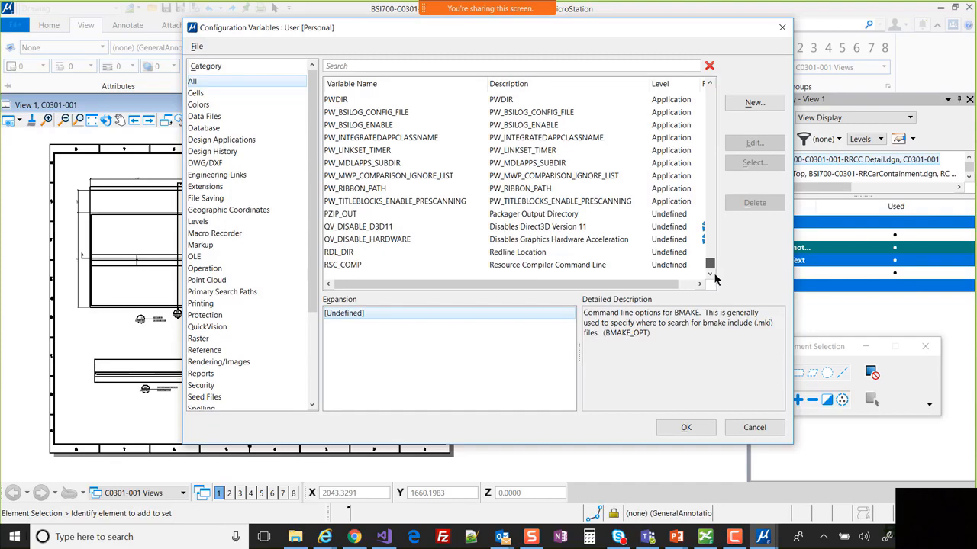
drag(437, 29, 445, 76)
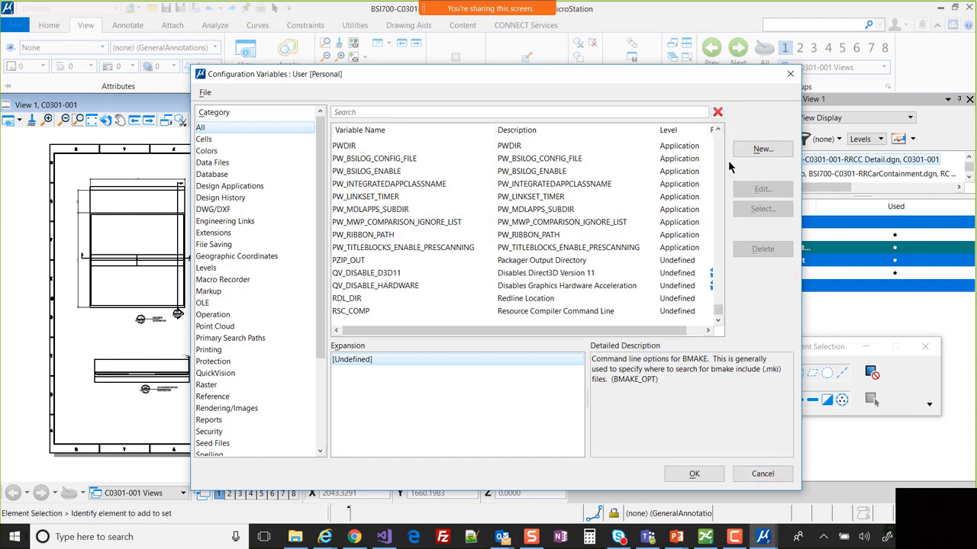
click(781, 148)
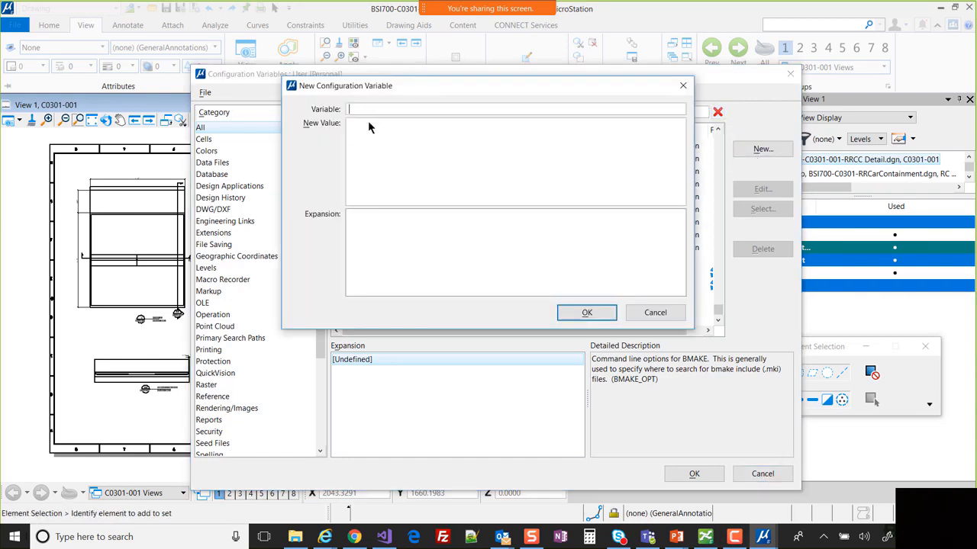
- Define _USTN_DISPLAYALLCFGVARS with value 1, accept the alerts, and save the configuration file
text(_USTN_DISPLAYALLC)
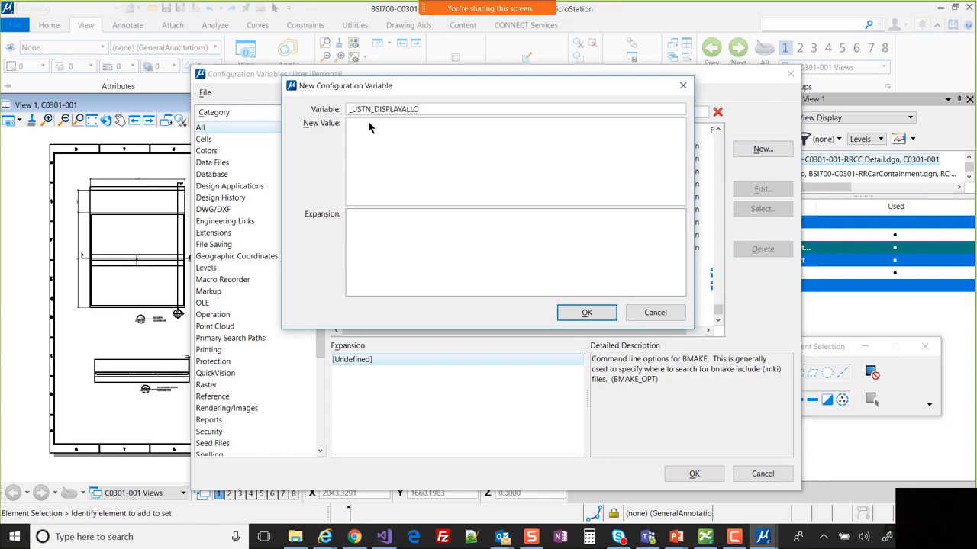
text(FGVARS)
click(372, 135)
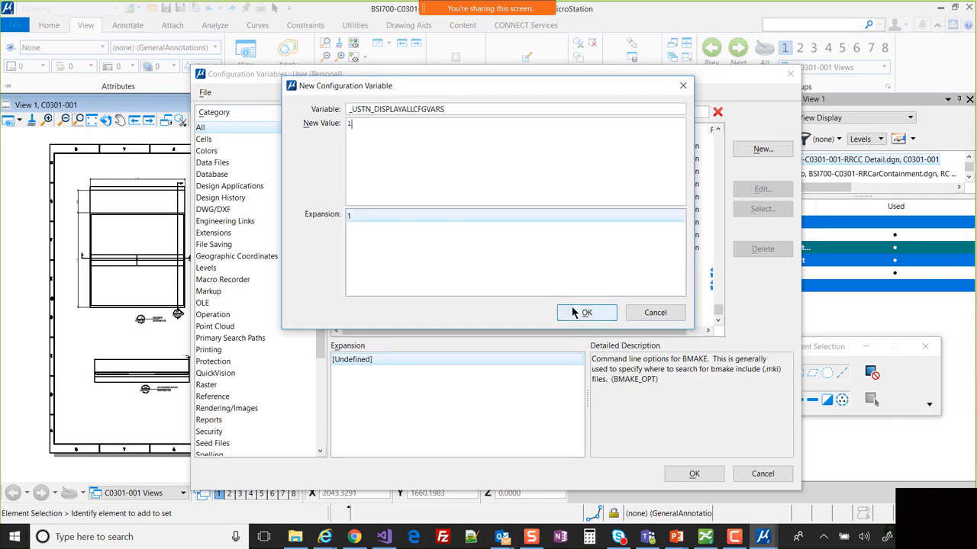
click(576, 313)
click(526, 229)
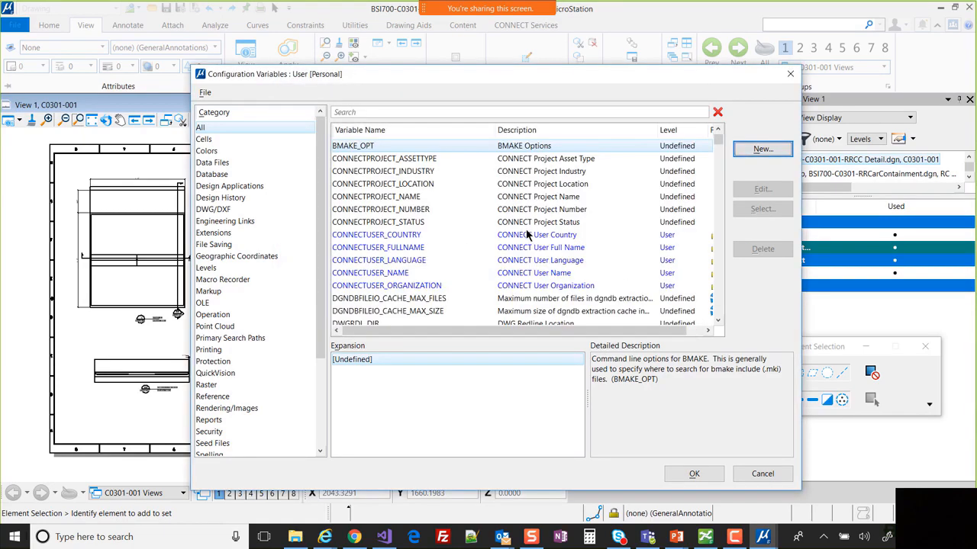
click(694, 475)
click(461, 229)
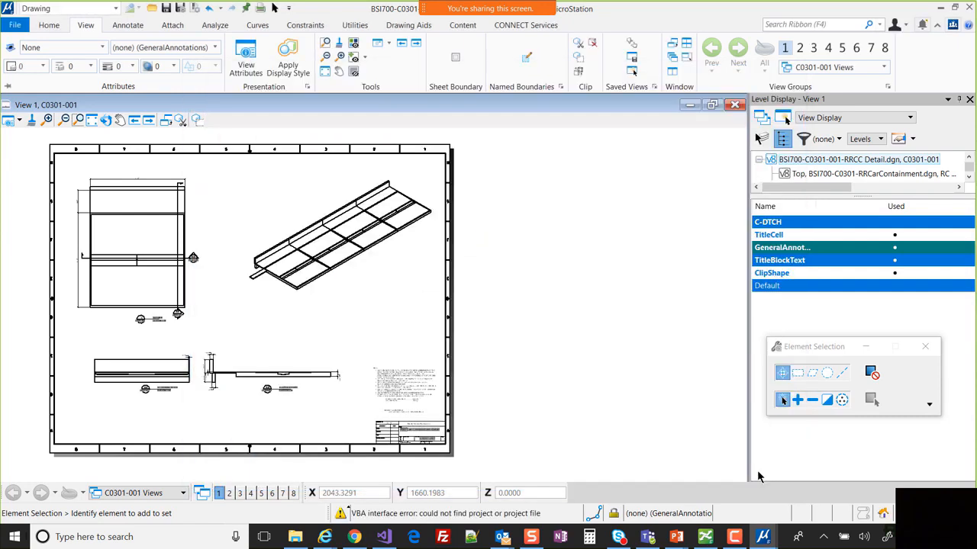
click(803, 26)
click(879, 25)
- Reopen Configuration Variables and widen it to read the _USTN_USERCFG path
click(695, 57)
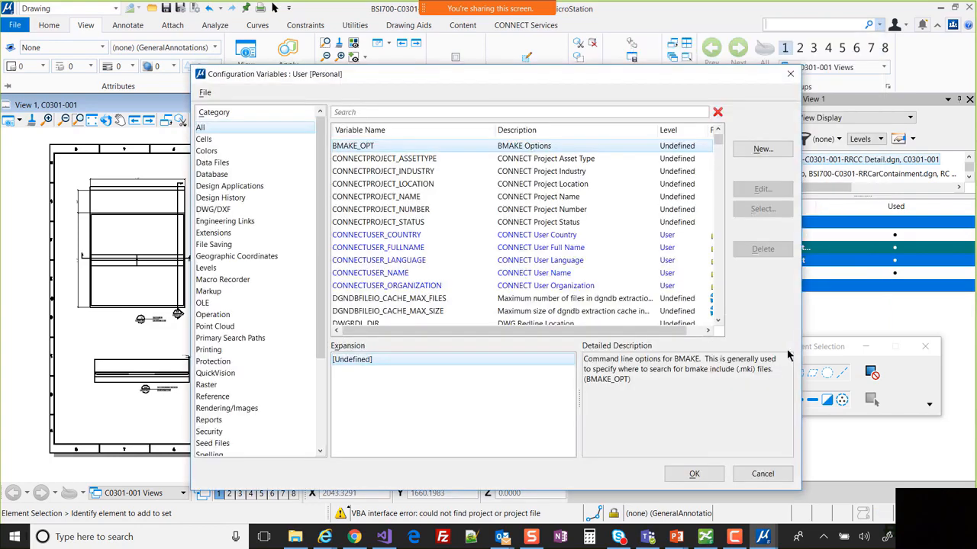
drag(718, 141, 718, 303)
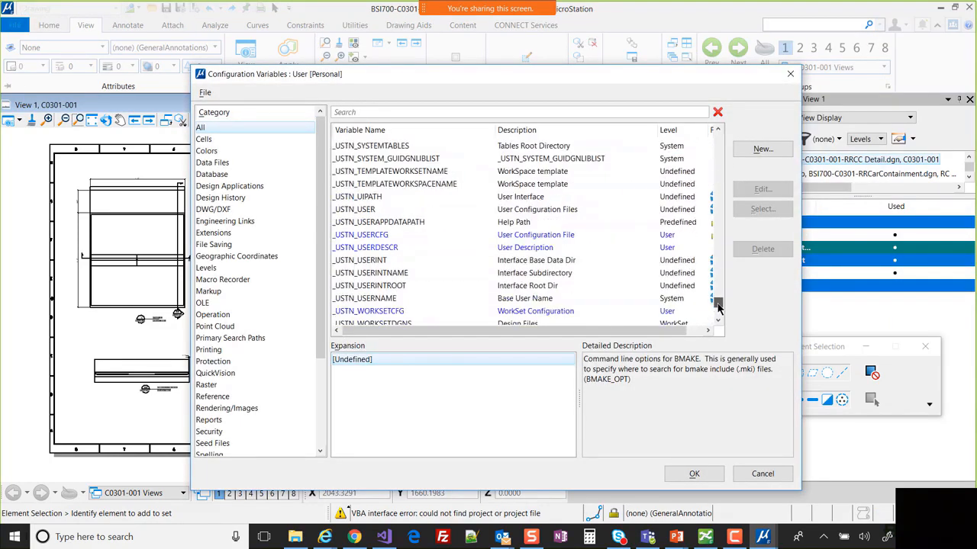
click(370, 235)
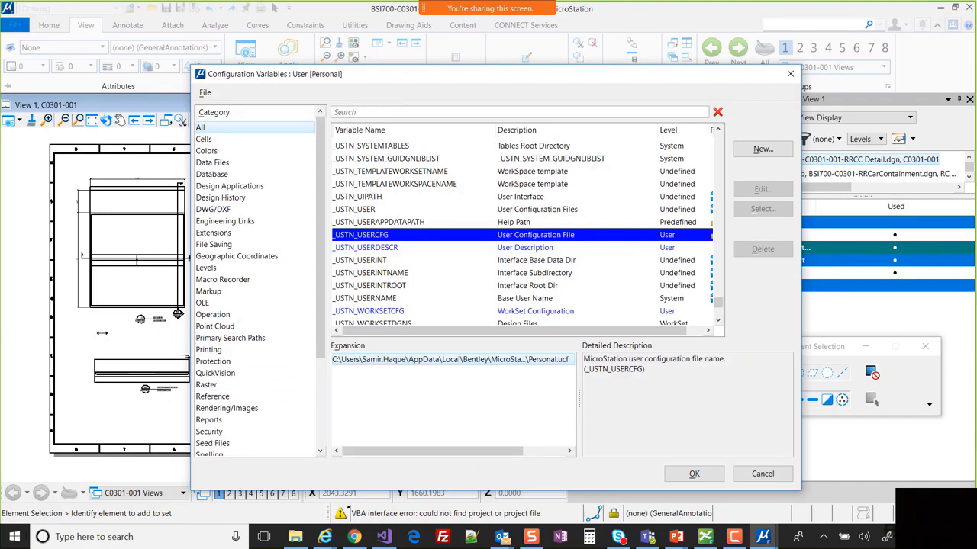
drag(191, 334, 15, 334)
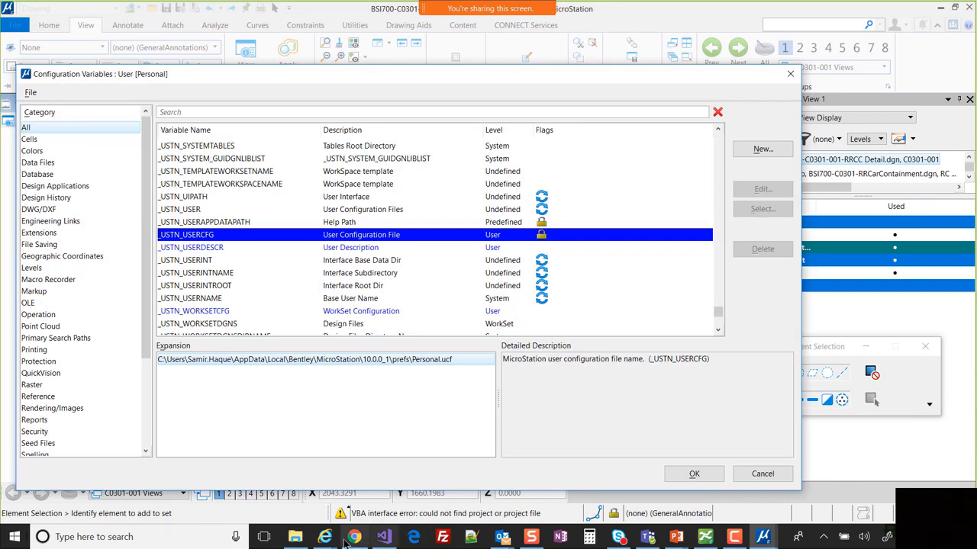
- Open Personal.ucf from the prefs folder in Notepad++
click(294, 536)
click(473, 287)
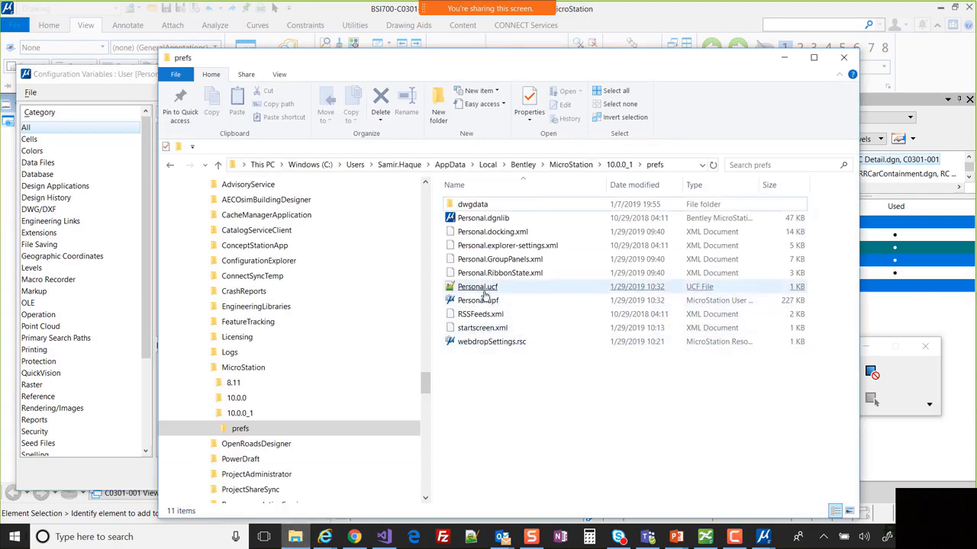
key(Return)
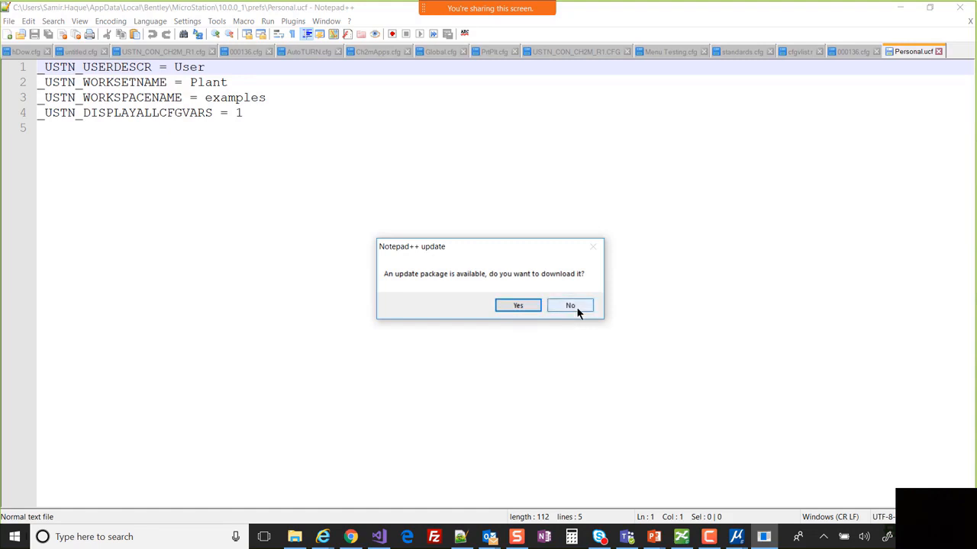
- Decline the Notepad++ update and minimize the editor to reveal the prefs folder
click(577, 309)
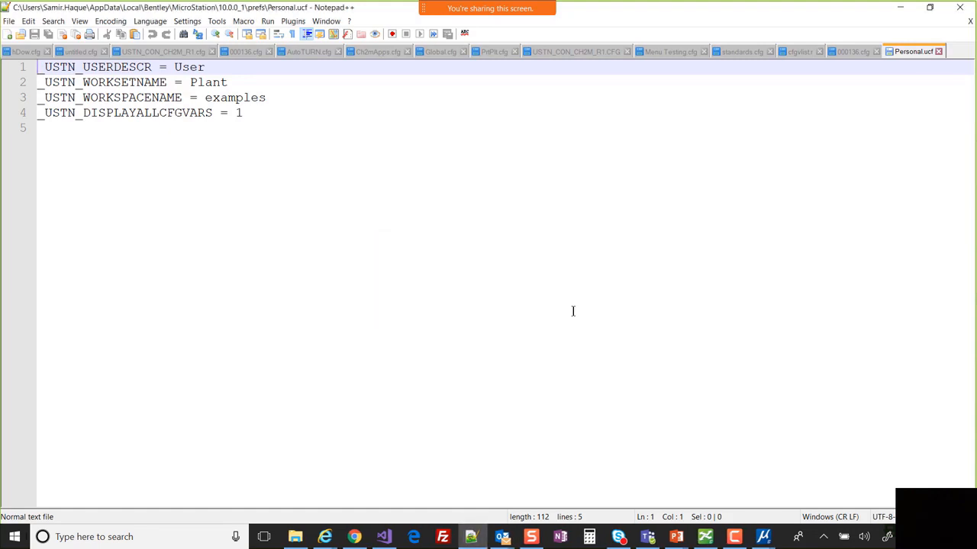
click(898, 9)
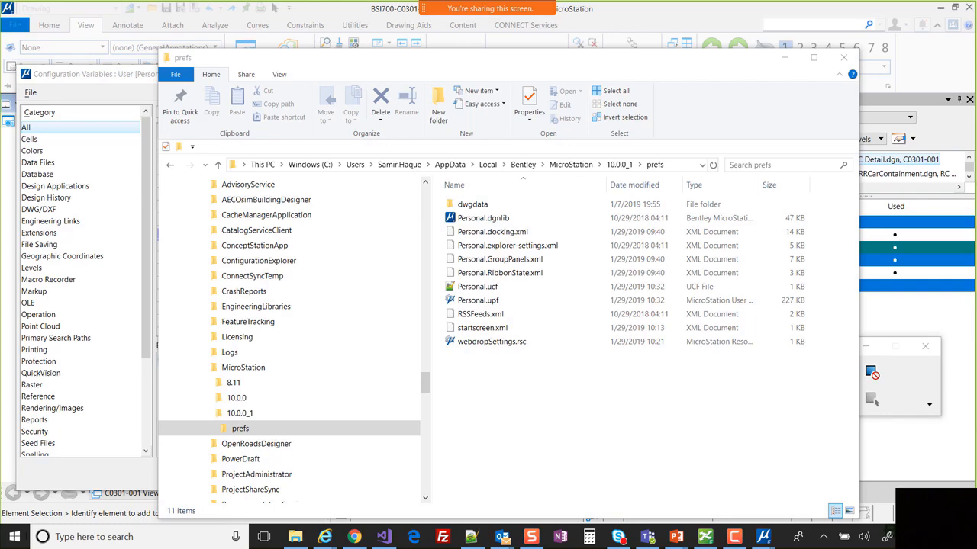
click(782, 63)
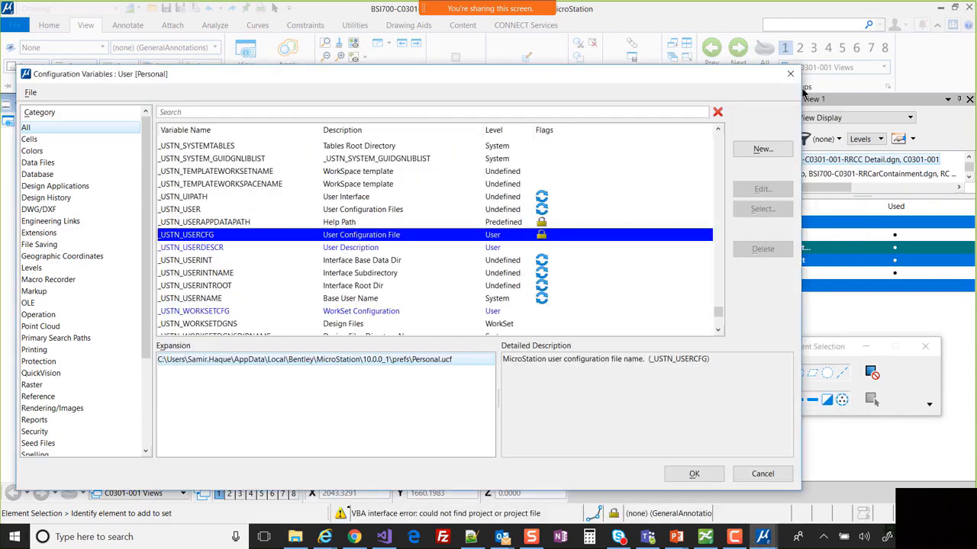
click(371, 251)
click(369, 238)
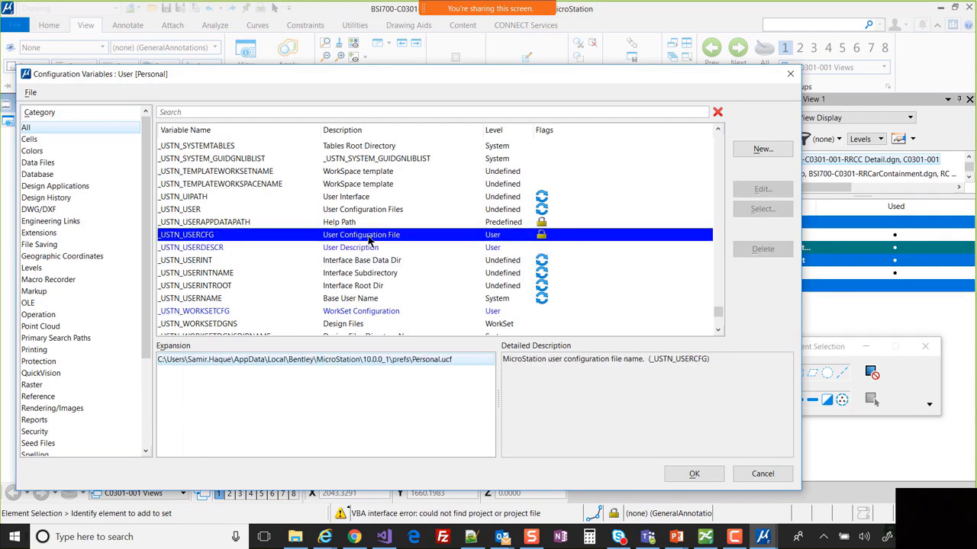
scroll(421, 262, up, 2)
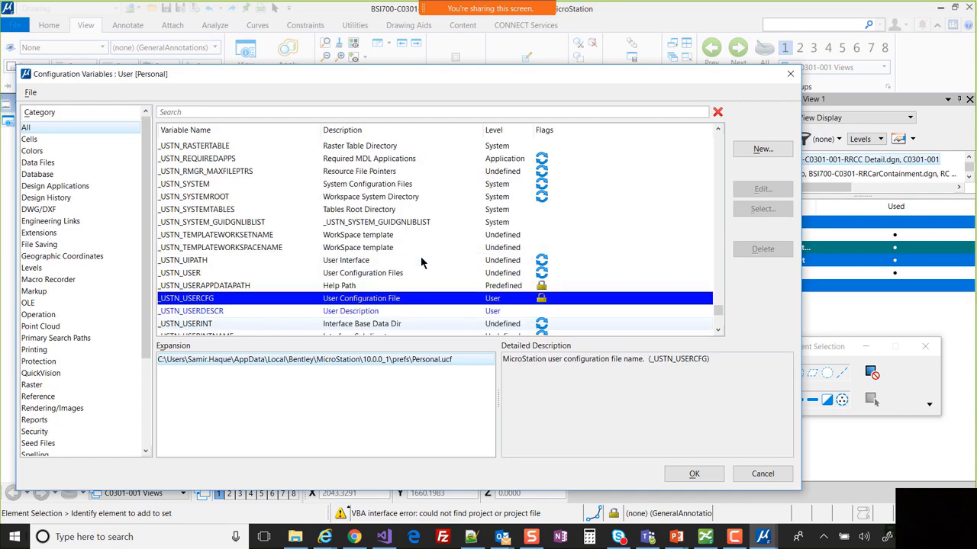
scroll(420, 262, down, 2)
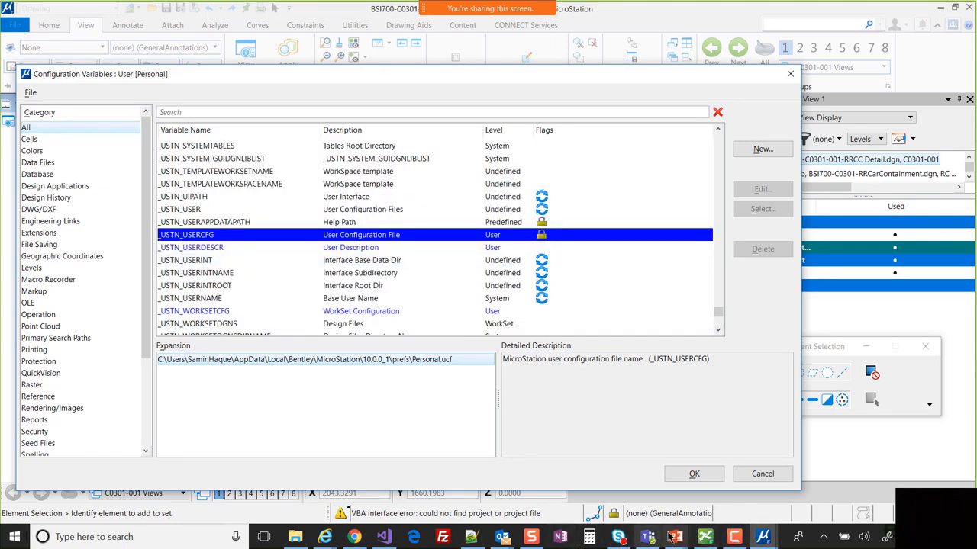
click(295, 537)
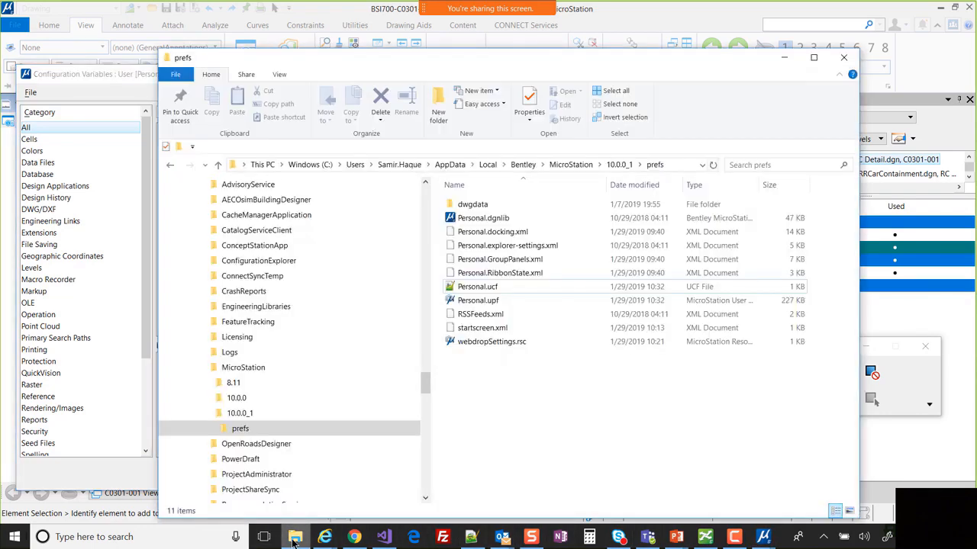
- Open Personal.ucf in Notepad++, then minimize both Notepad++ and the prefs folder window
double_click(488, 294)
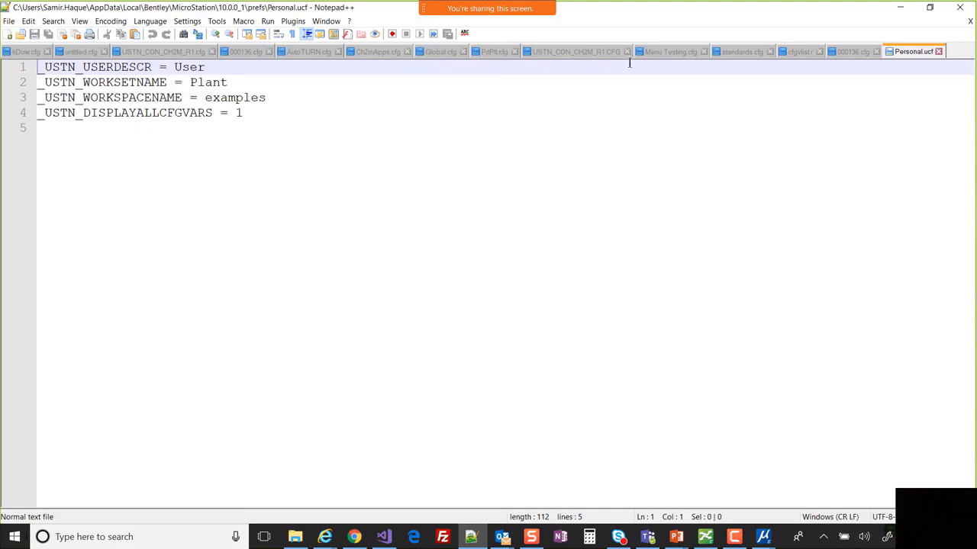
click(903, 7)
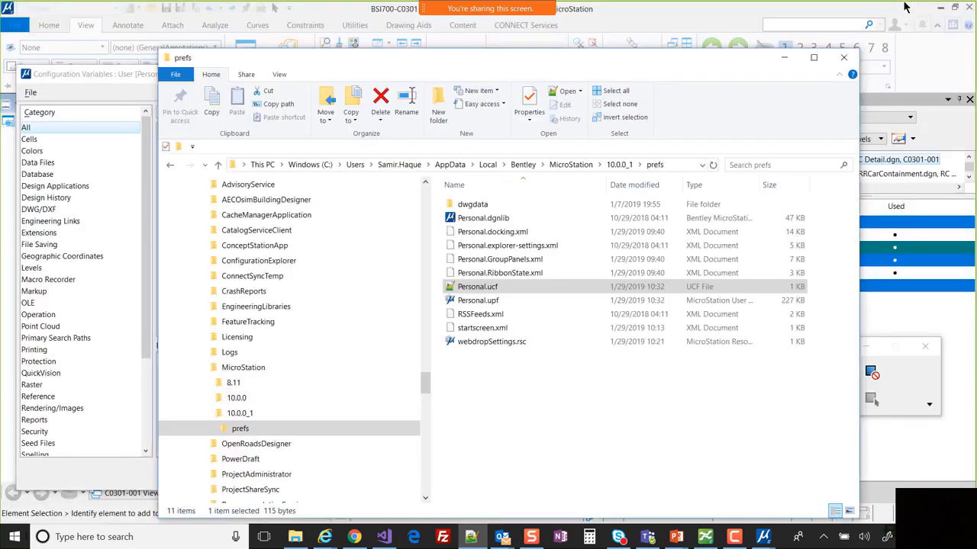
click(786, 59)
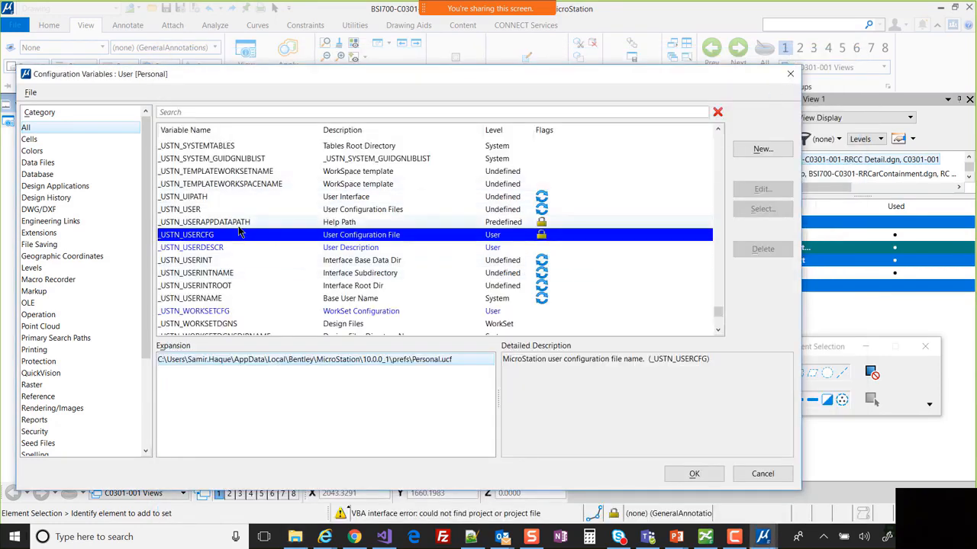
- Inspect the _USTN_HOMEROOT, _USTN_HOMEPREFS, _USTN_USERCFG and _USTN_HAVEWORKSET values, then restore the prefs folder
scroll(239, 232, up, 3)
scroll(239, 232, up, 10)
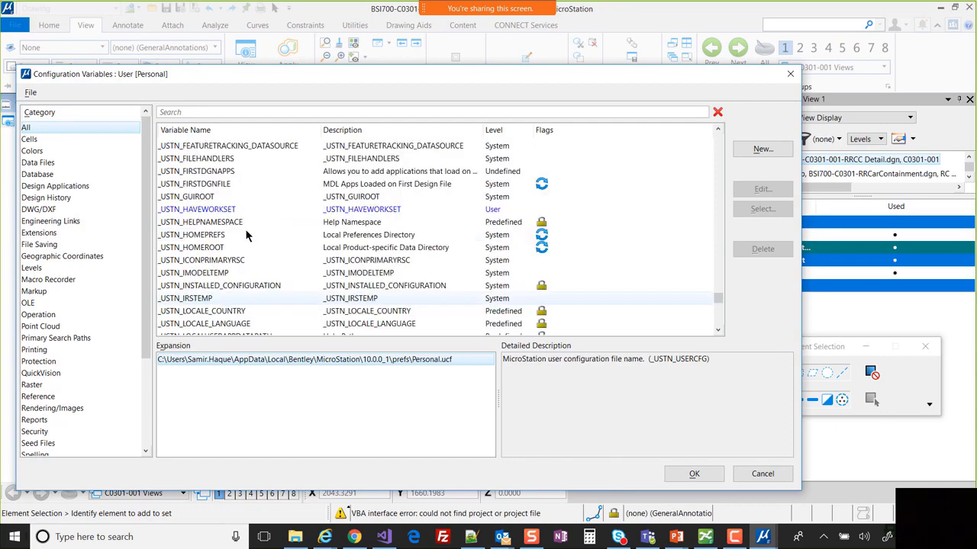
click(219, 248)
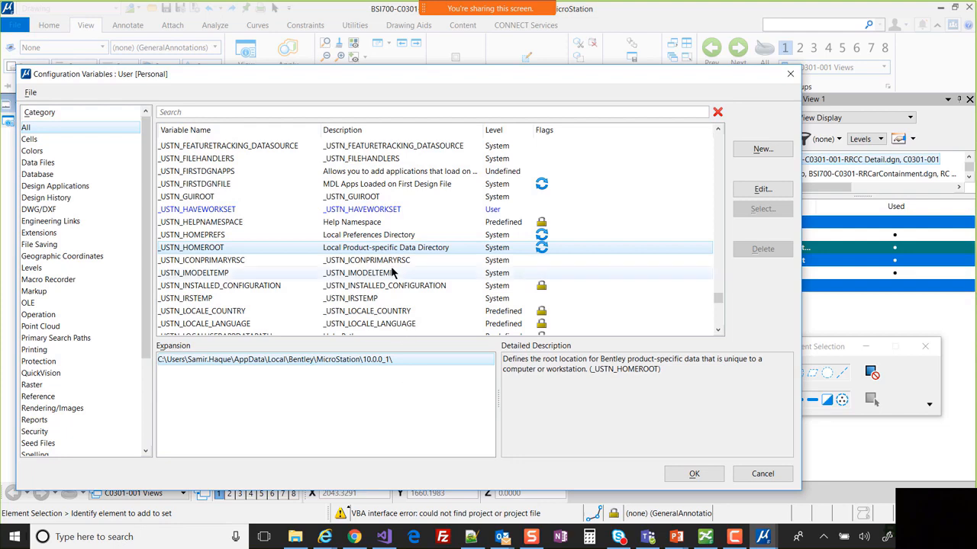
click(372, 237)
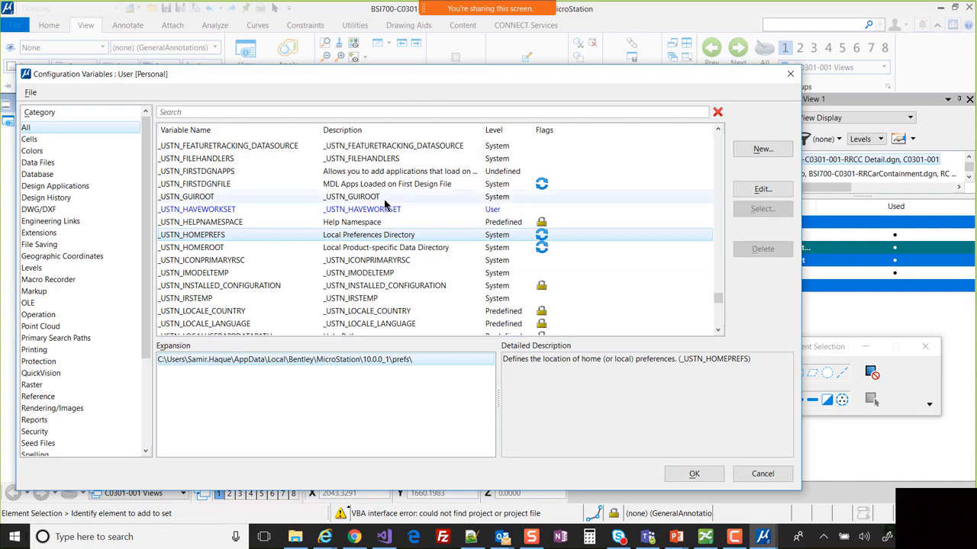
scroll(366, 290, down, 10)
click(252, 299)
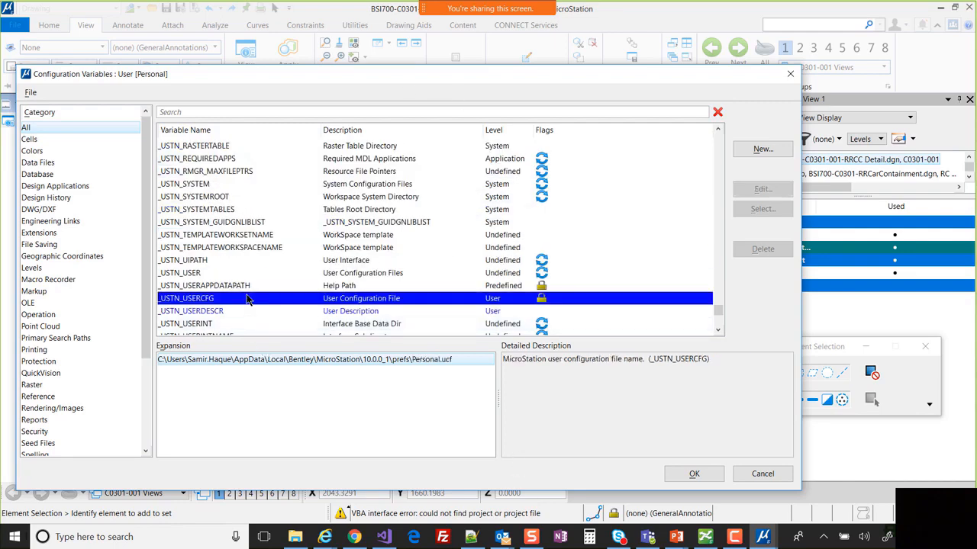
scroll(319, 160, up, 10)
click(319, 150)
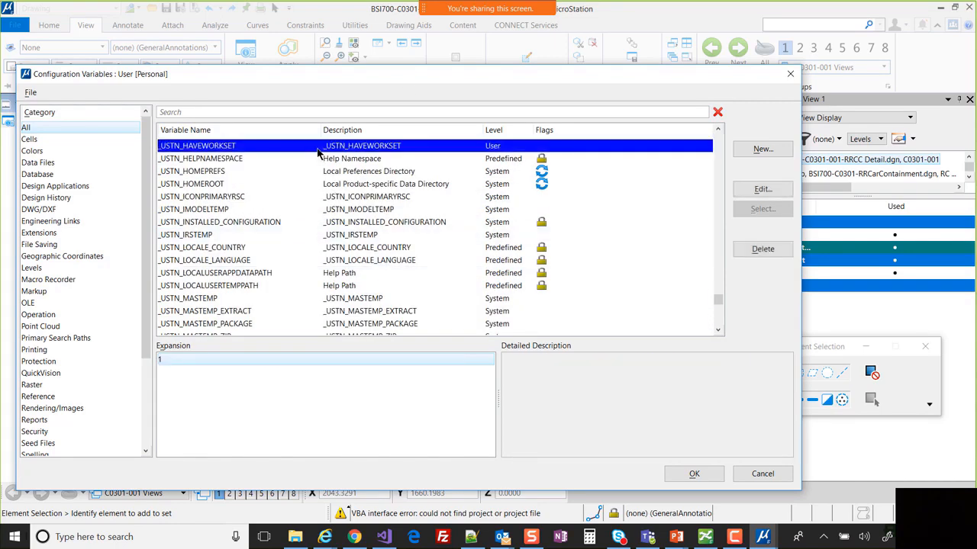
scroll(324, 183, up, 8)
scroll(326, 288, down, 3)
scroll(327, 289, down, 3)
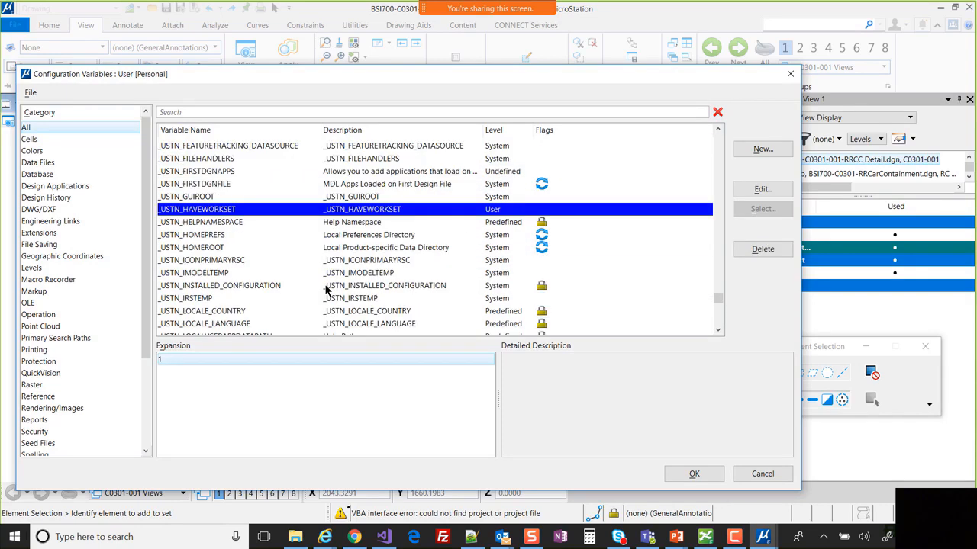
click(325, 236)
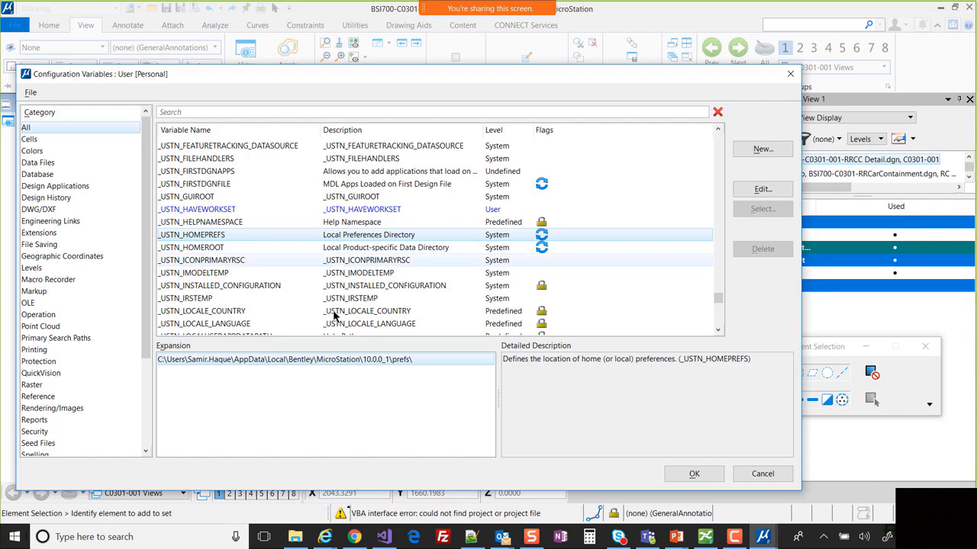
click(293, 537)
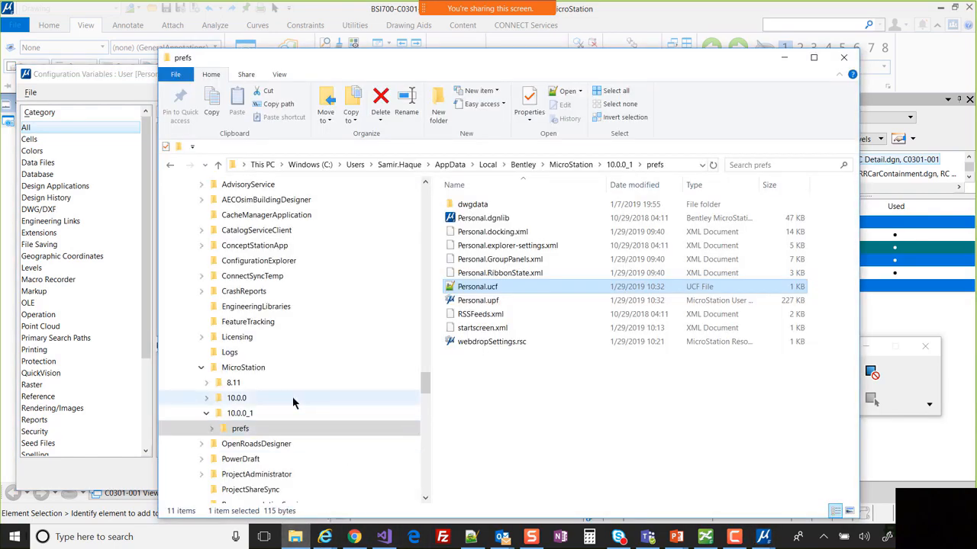
- Open msconfig.cfg from the MicroStation CONNECT Edition config folder in Notepad++
scroll(279, 395, up, 20)
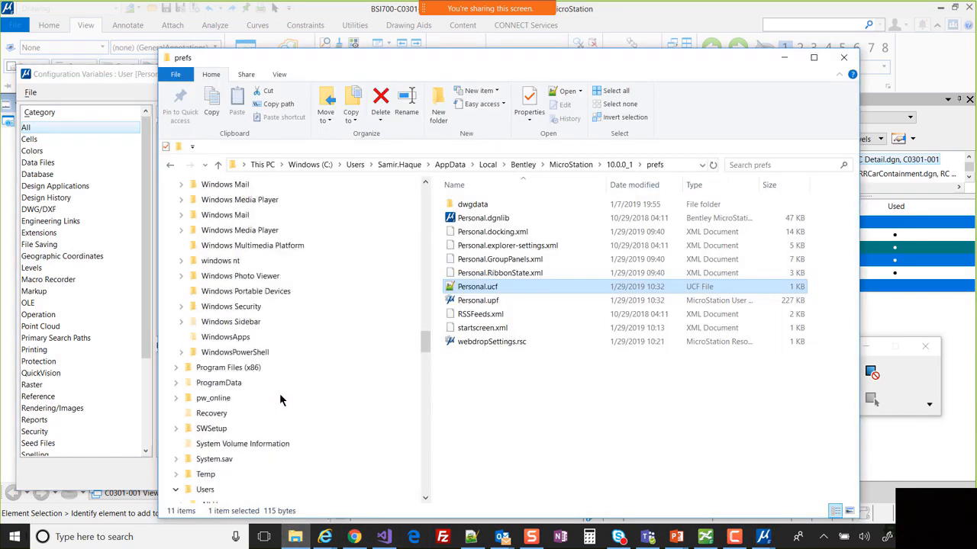
scroll(280, 397, up, 20)
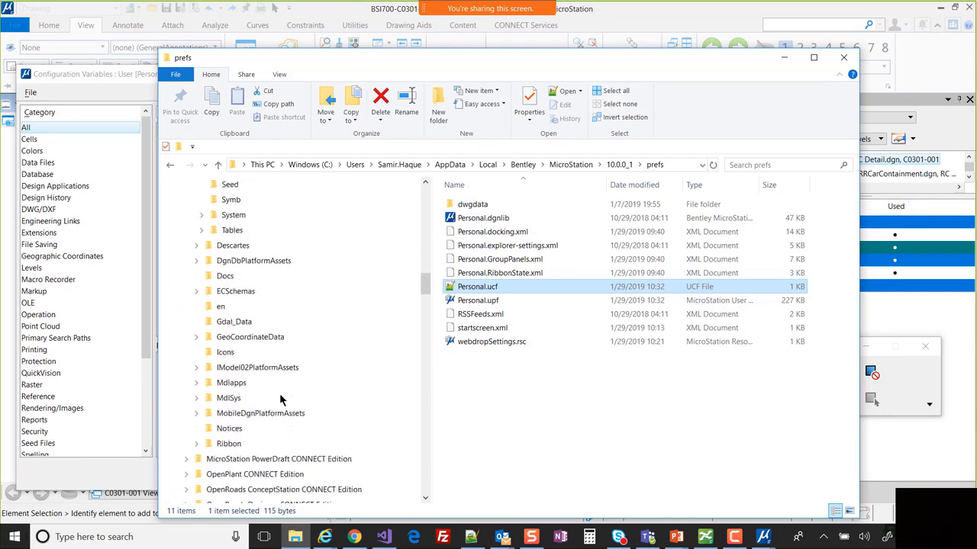
scroll(281, 400, up, 15)
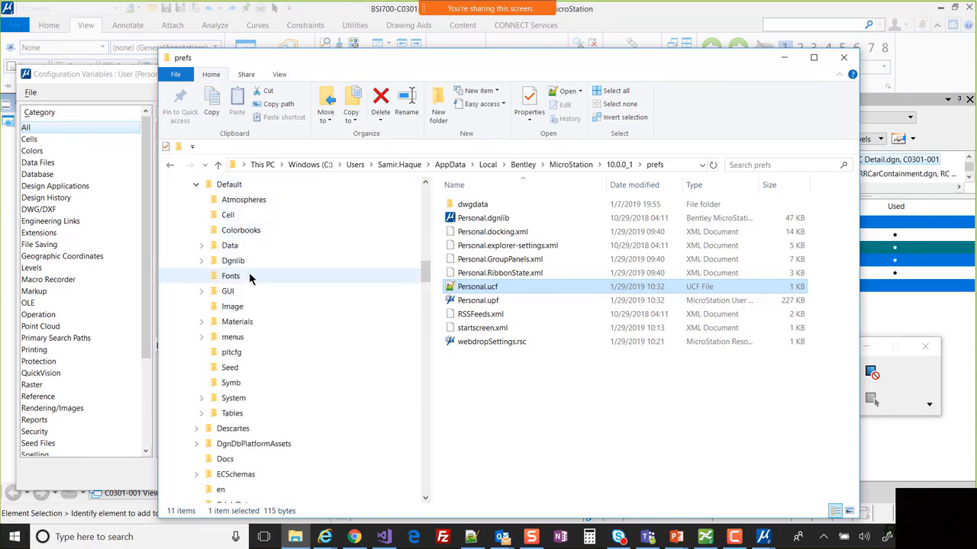
click(227, 369)
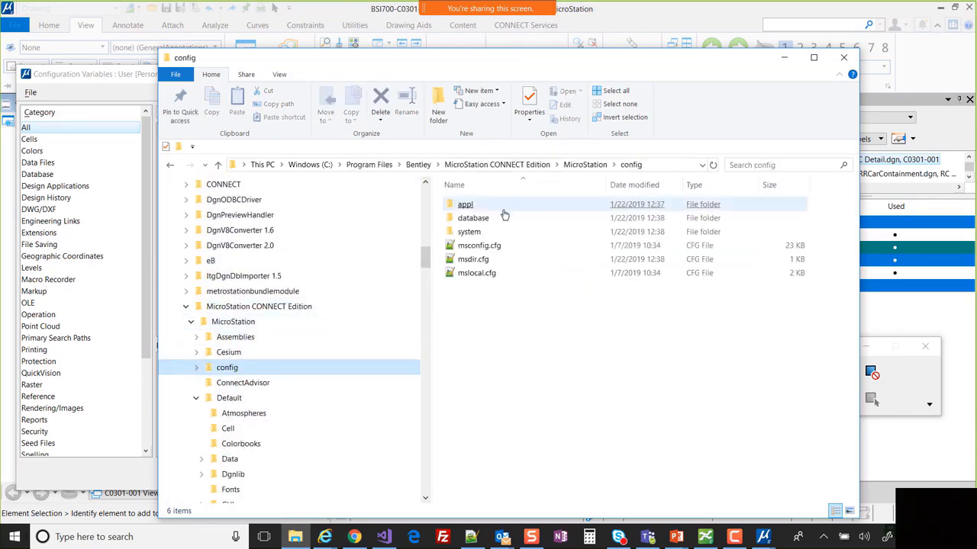
double_click(483, 248)
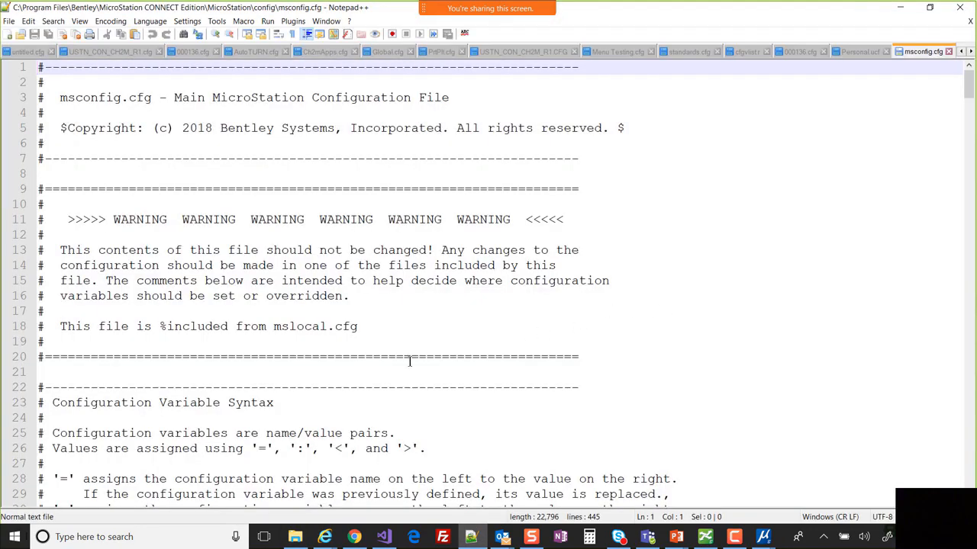
scroll(241, 314, down, 20)
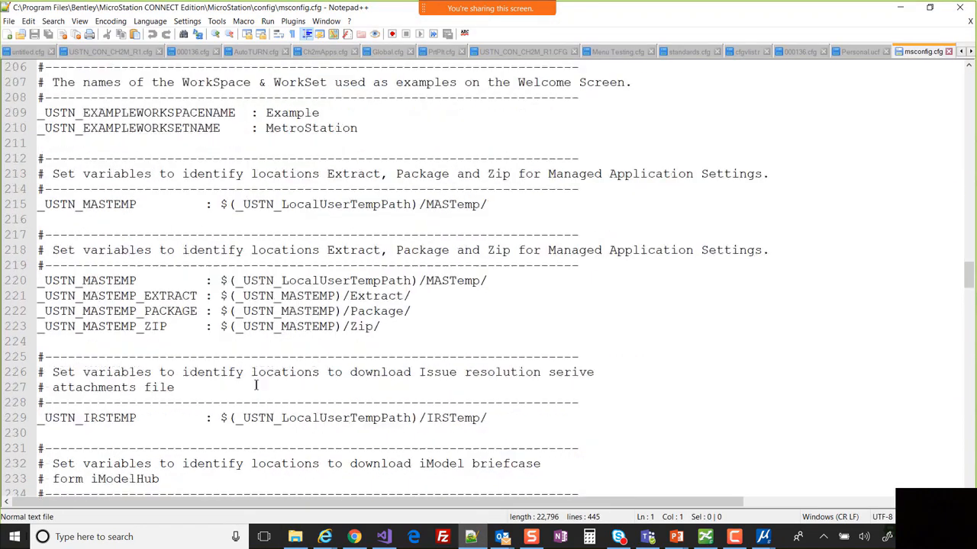
scroll(257, 370, up, 10)
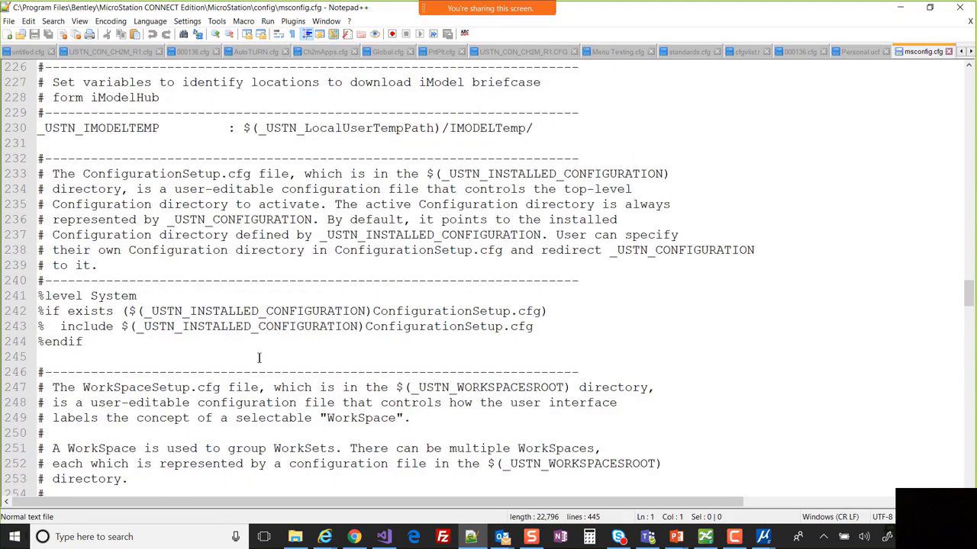
scroll(259, 358, up, 5)
scroll(258, 357, up, 3)
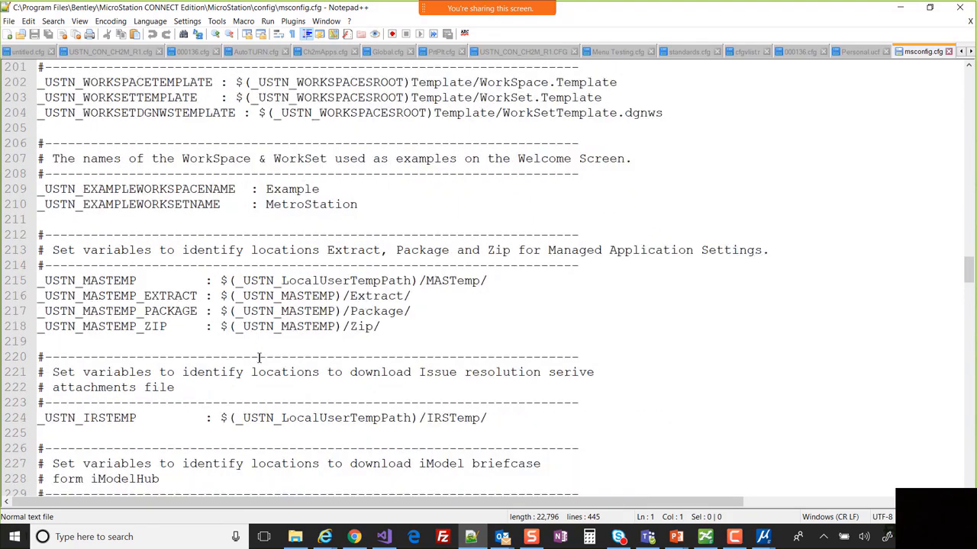
scroll(259, 357, up, 6)
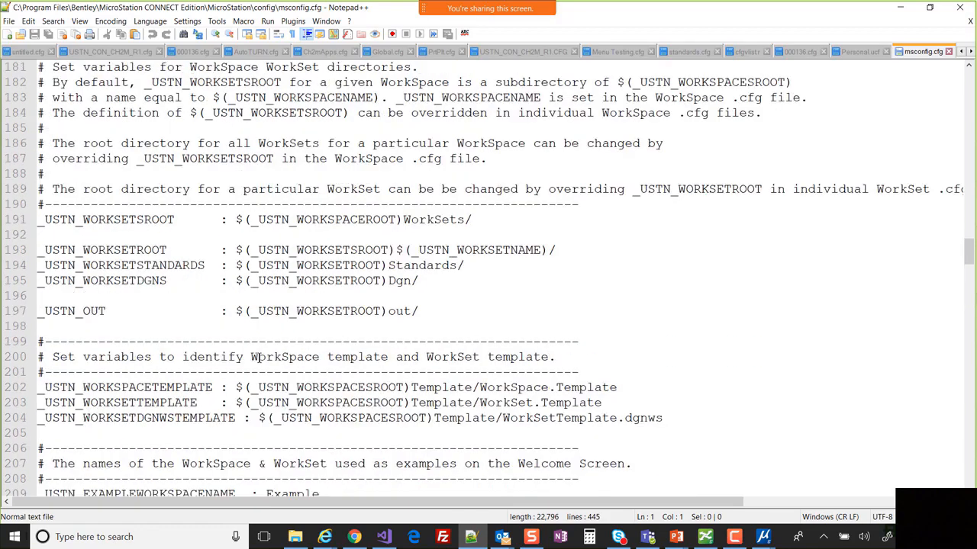
scroll(259, 357, up, 10)
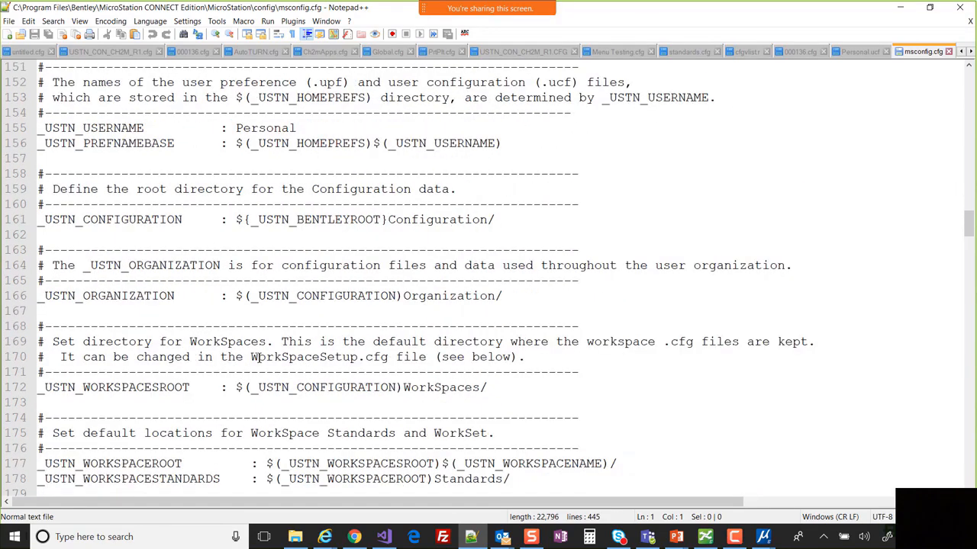
scroll(259, 357, up, 2)
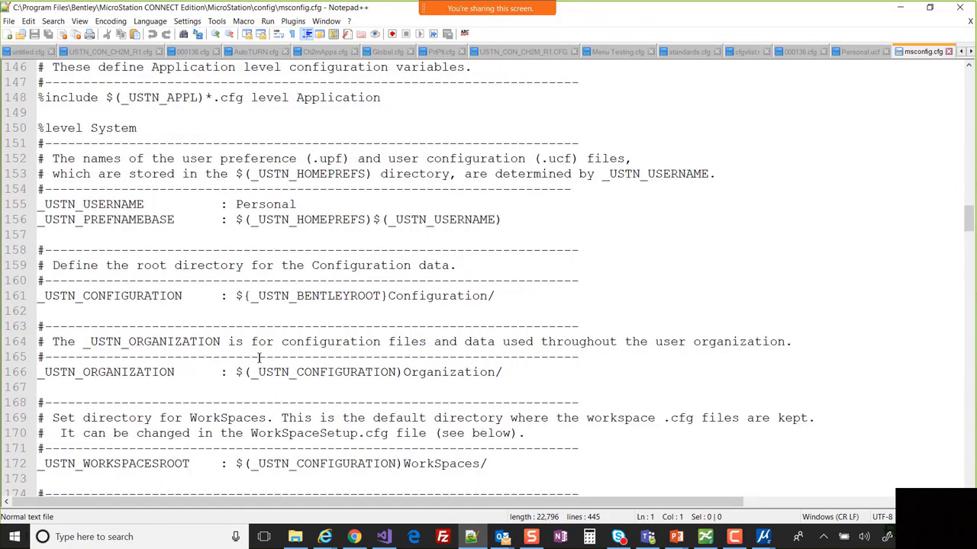
scroll(259, 357, up, 2)
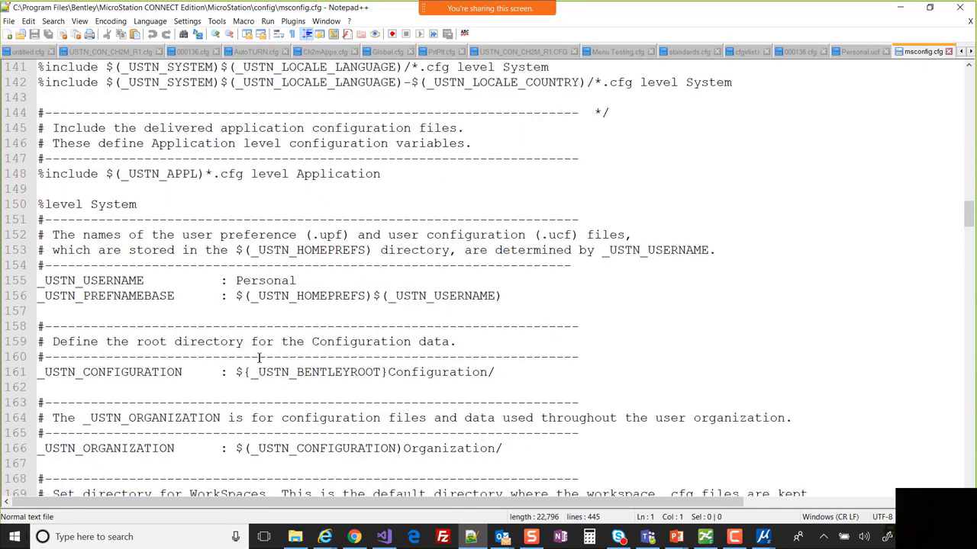
scroll(259, 357, up, 5)
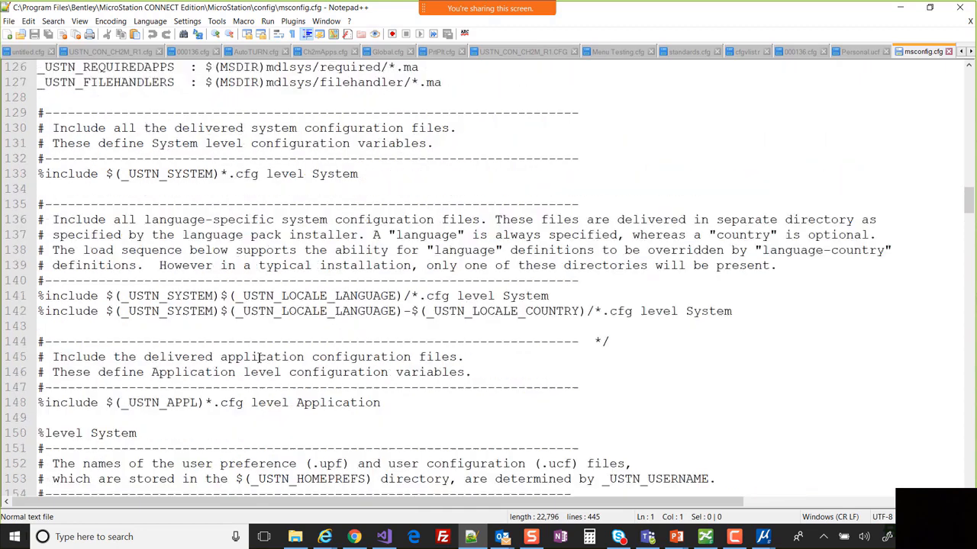
scroll(259, 357, up, 8)
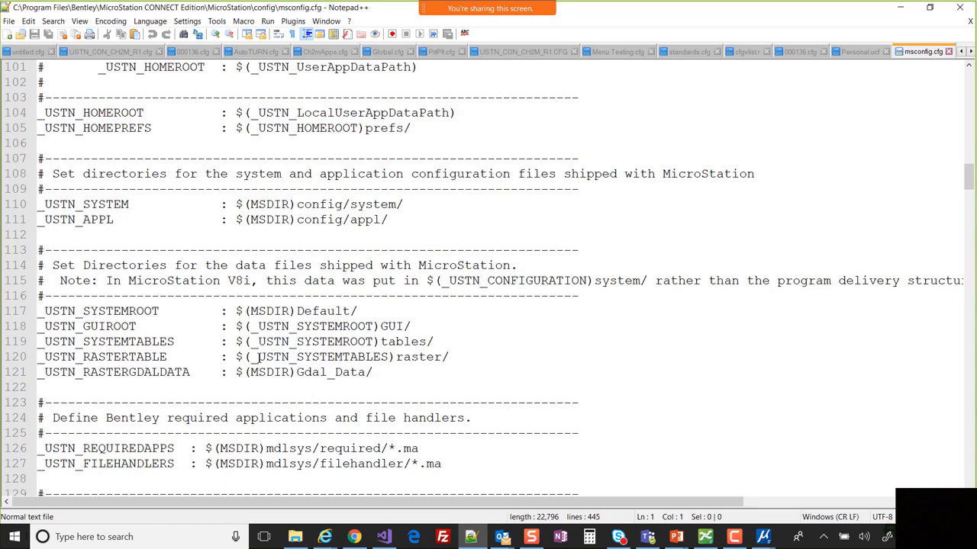
scroll(259, 357, up, 3)
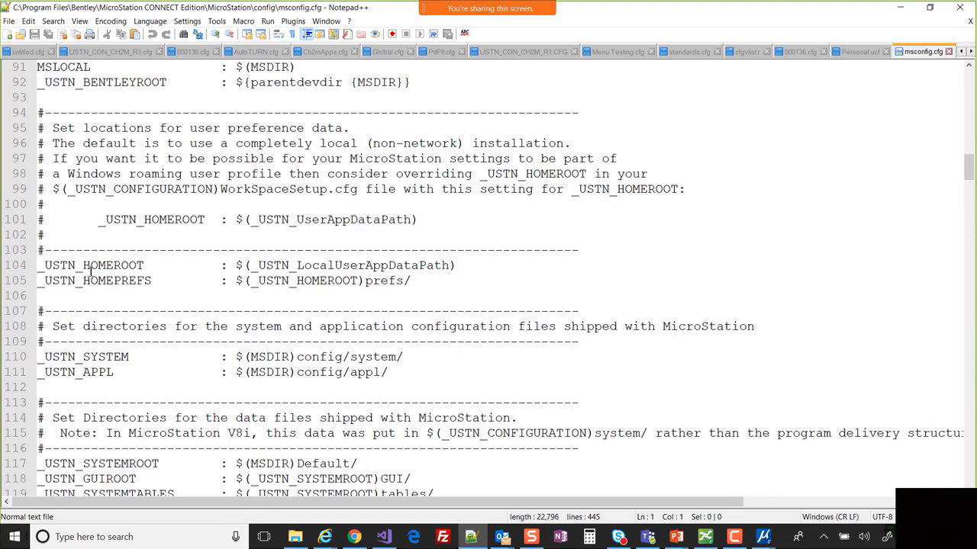
- Scroll through msconfig.cfg in Notepad++ to review its contents
scroll(548, 273, up, 5)
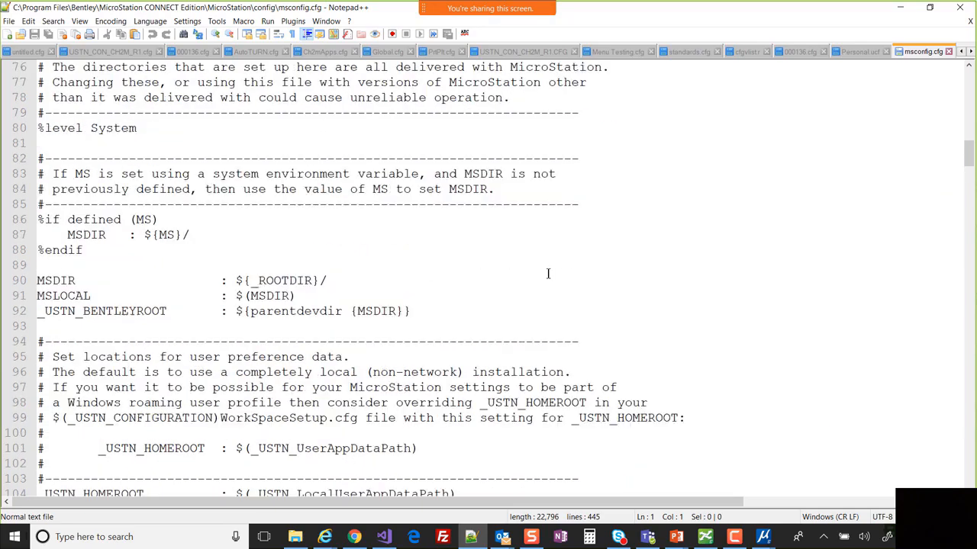
scroll(548, 273, up, 3)
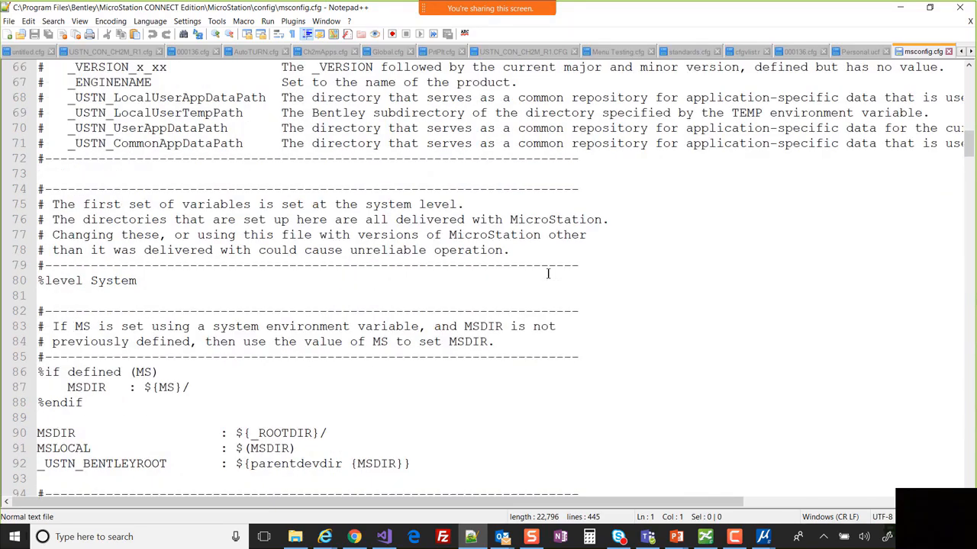
scroll(548, 273, down, 20)
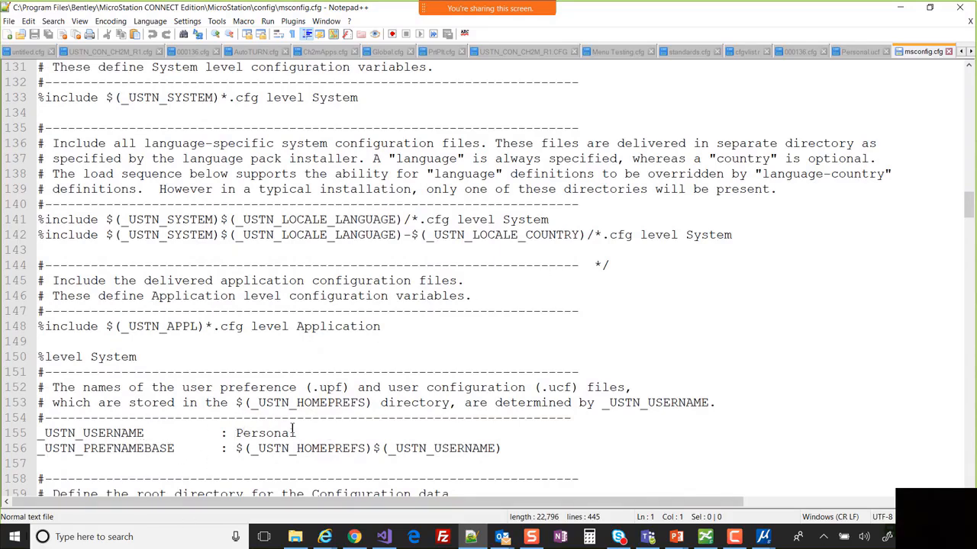
scroll(440, 264, down, 5)
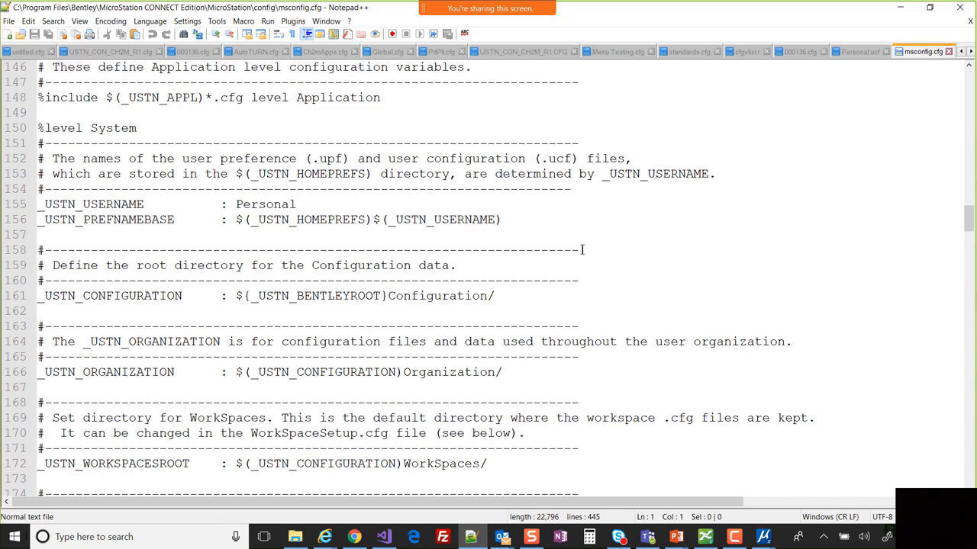
scroll(582, 250, down, 2)
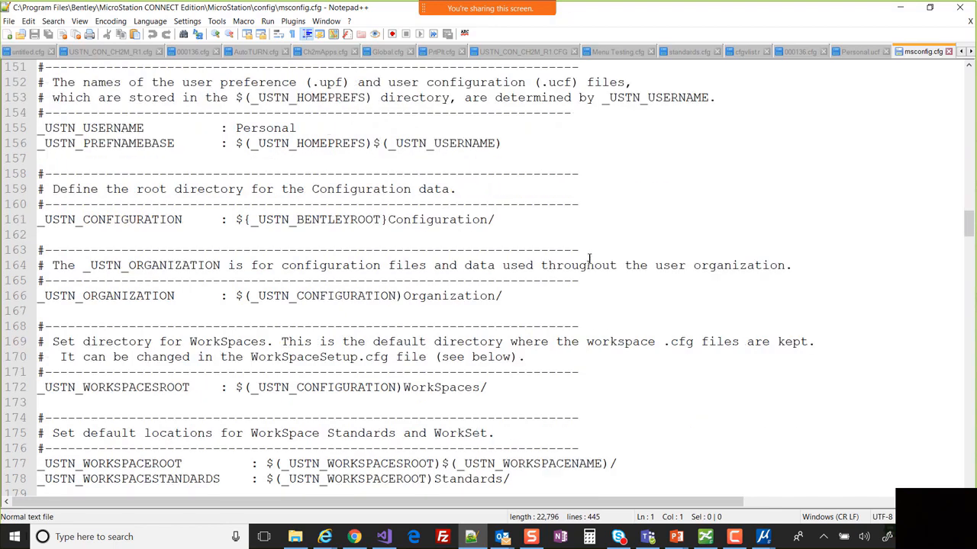
scroll(589, 258, up, 2)
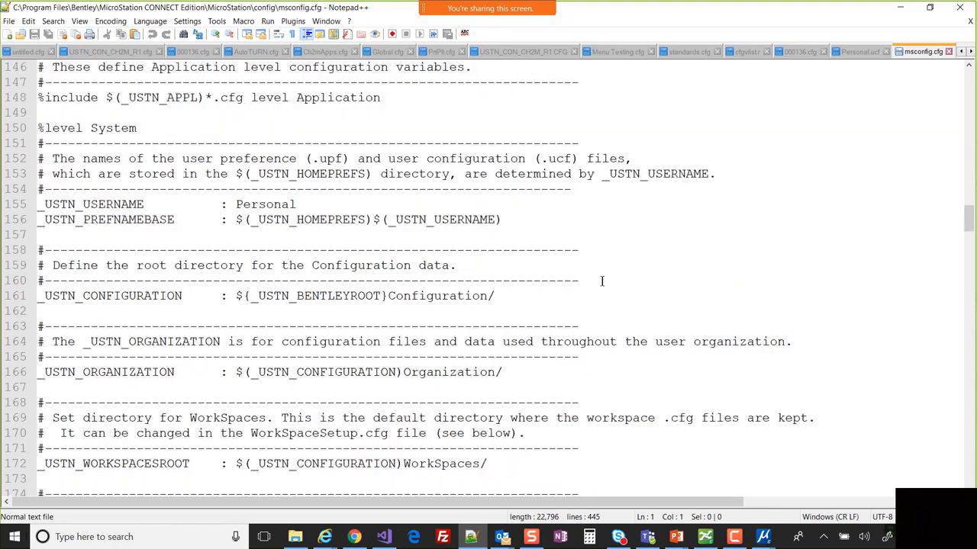
scroll(603, 281, up, 18)
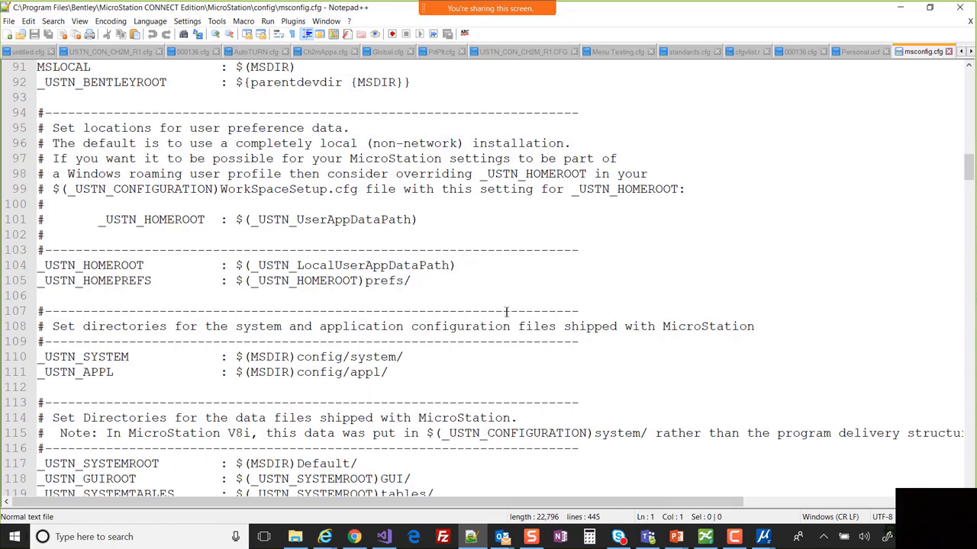
scroll(518, 305, down, 5)
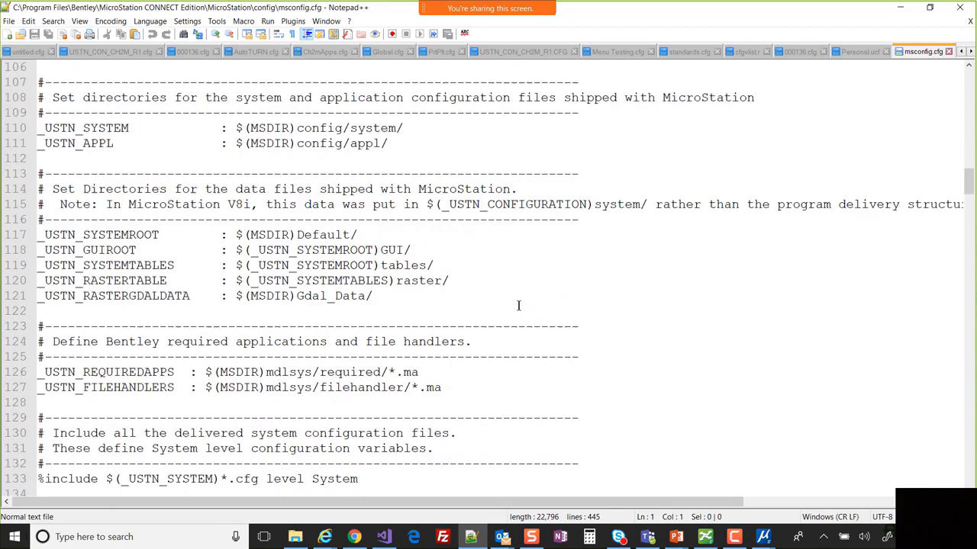
- Minimize Notepad++, MicroStation, Explorer and PowerPoint, and move the revealed Text Window aside
click(901, 8)
click(940, 8)
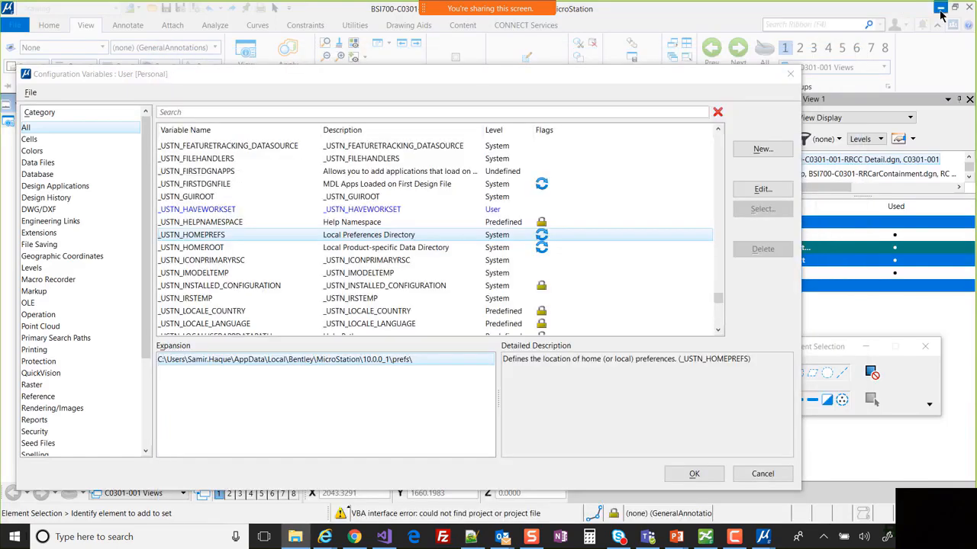
click(785, 58)
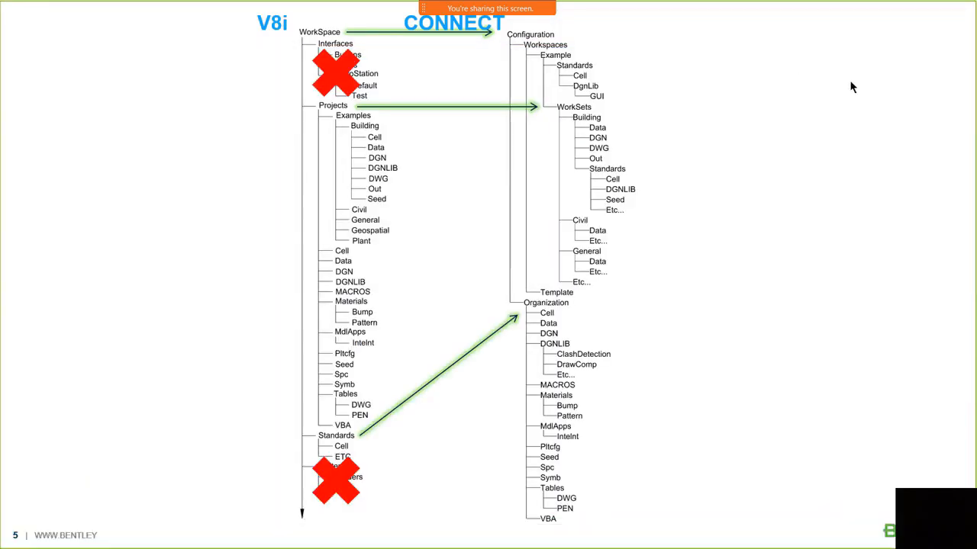
key(Escape)
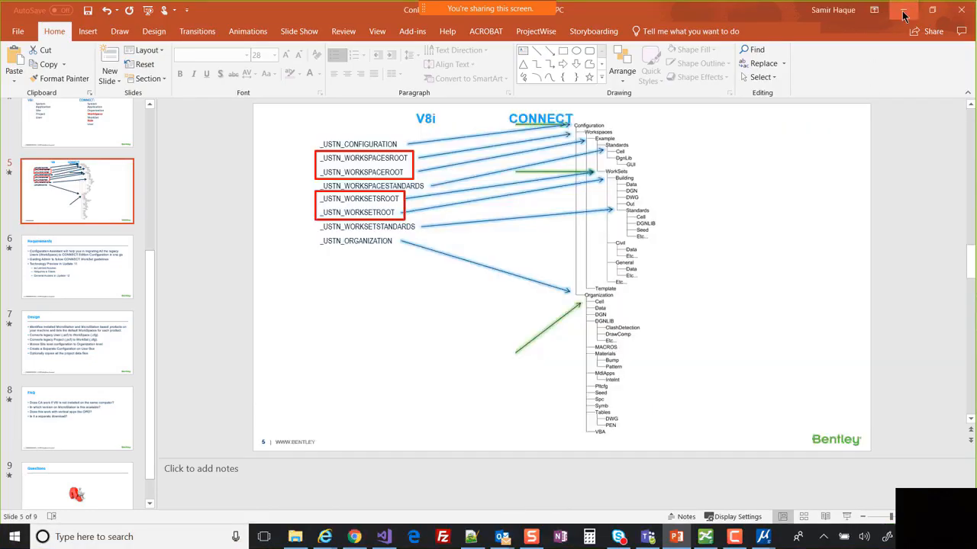
click(903, 10)
drag(336, 44, 539, 100)
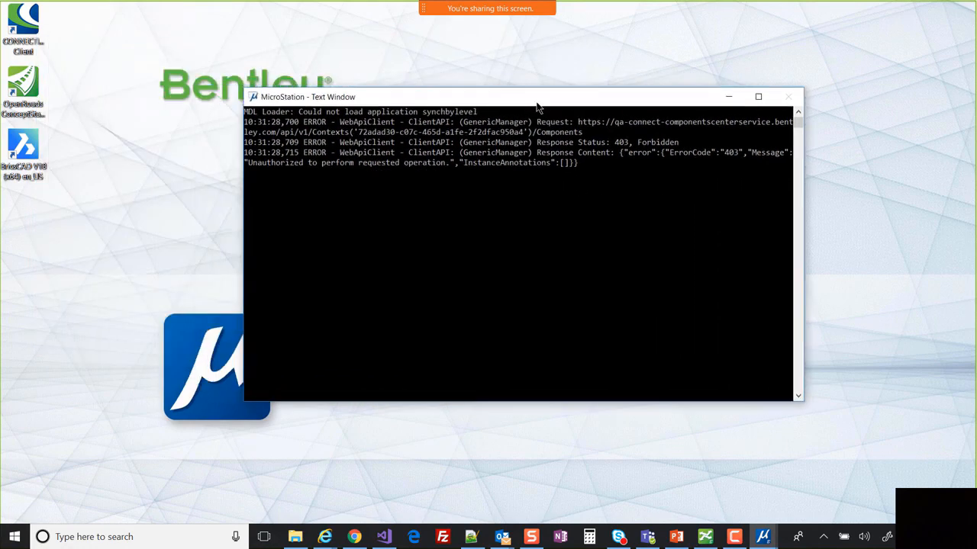
- Minimize the MicroStation Text Window and raise the system volume two steps
click(729, 97)
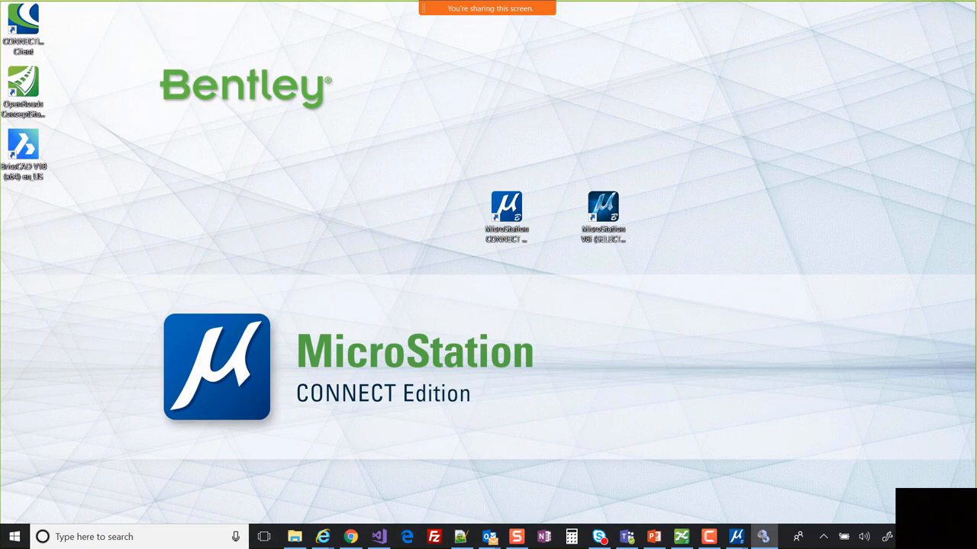
key(XF86AudioRaiseVolume)
key(XF86AudioRaiseVolume)
key(XF86AudioRaiseVolume)
key(XF86AudioRaiseVolume)
key(XF86AudioRaiseVolume)
key(XF86AudioRaiseVolume)
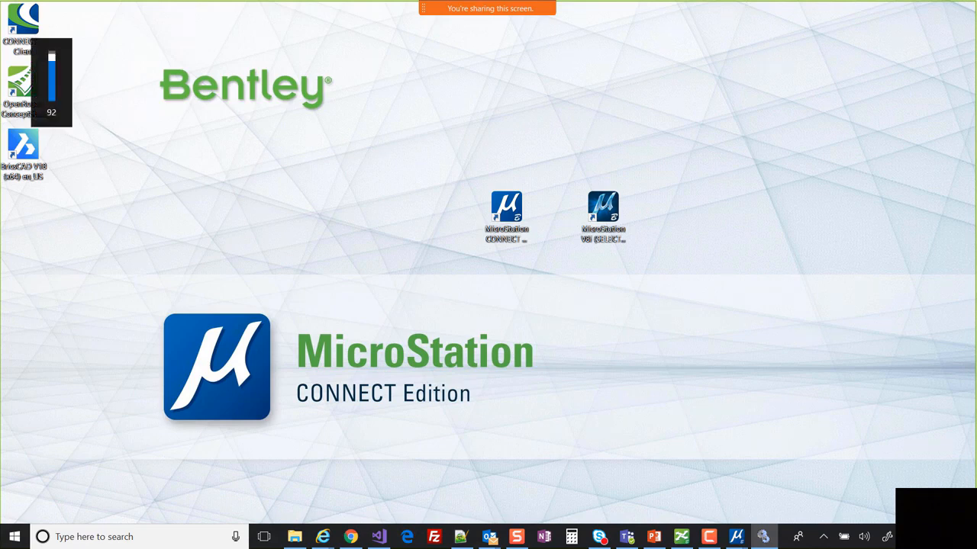
key(XF86AudioRaiseVolume)
key(XF86AudioRaiseVolume)
key(XF86AudioRaiseVolume)
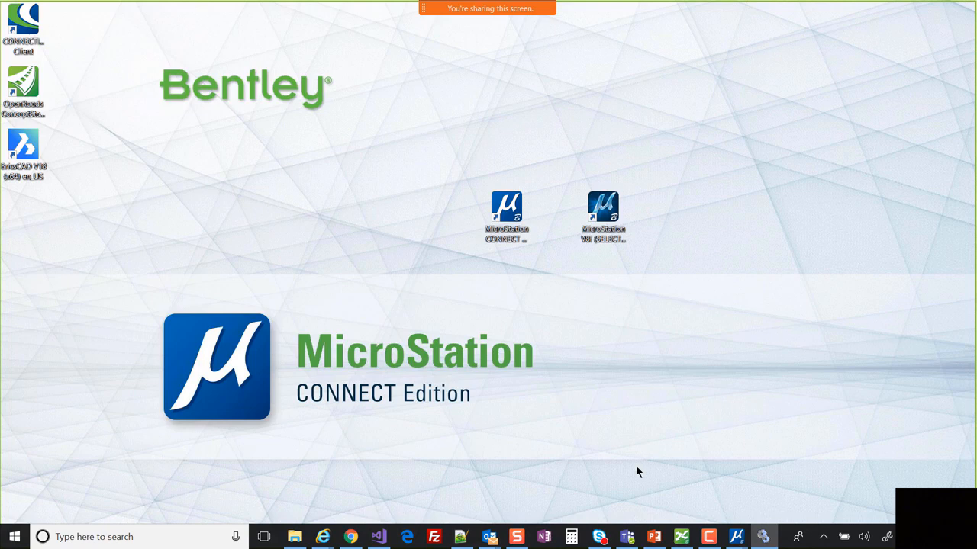
- In File Explorer, collapse Program Files and expand ProgramData > Bentley
click(294, 538)
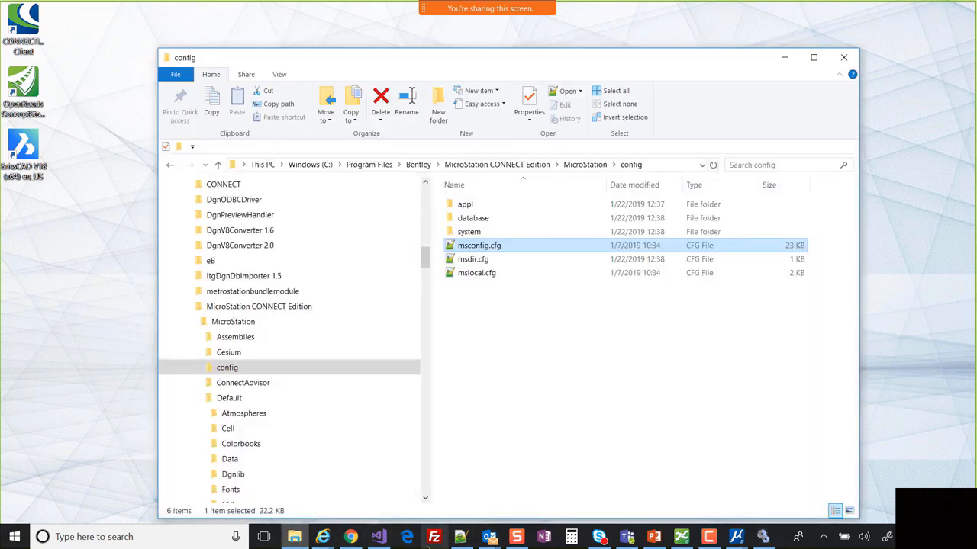
click(263, 306)
scroll(192, 309, up, 5)
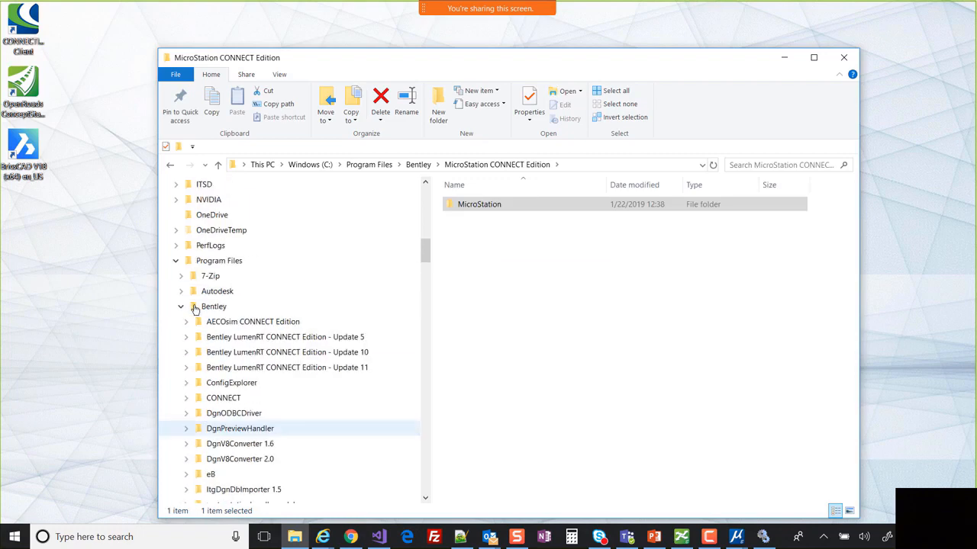
click(176, 260)
click(176, 290)
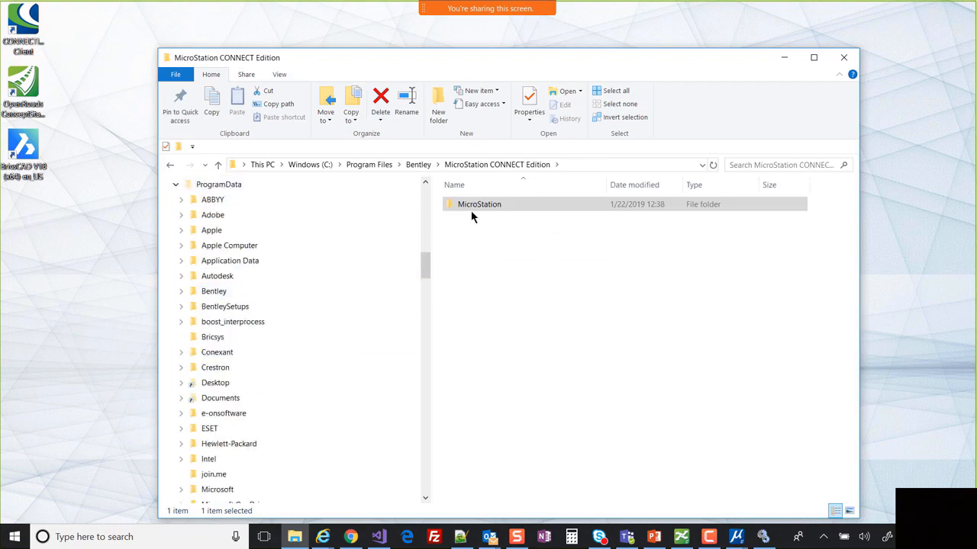
click(223, 292)
scroll(497, 471, down, 3)
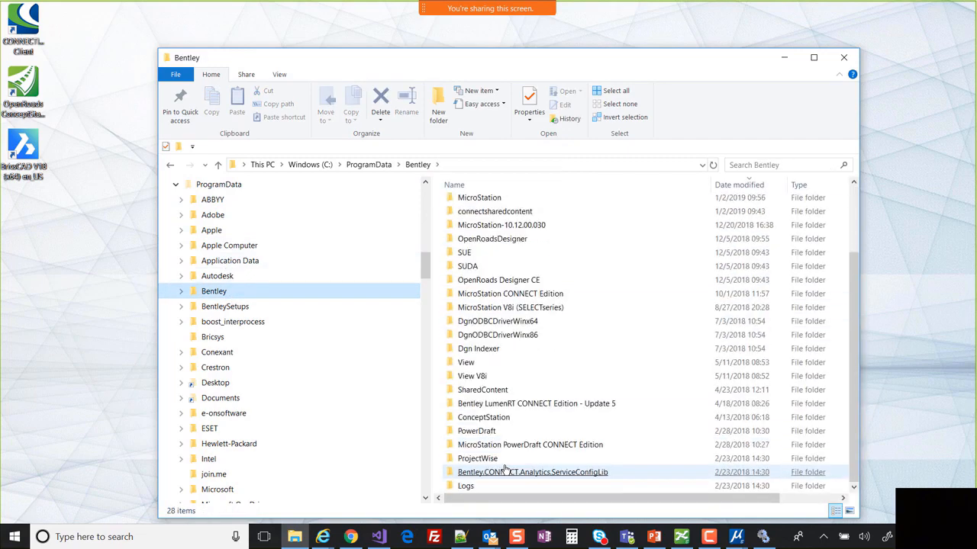
- Open ConfigurationSetup.cfg from MicroStation CONNECT Edition\Configuration in Notepad++
click(504, 472)
double_click(493, 295)
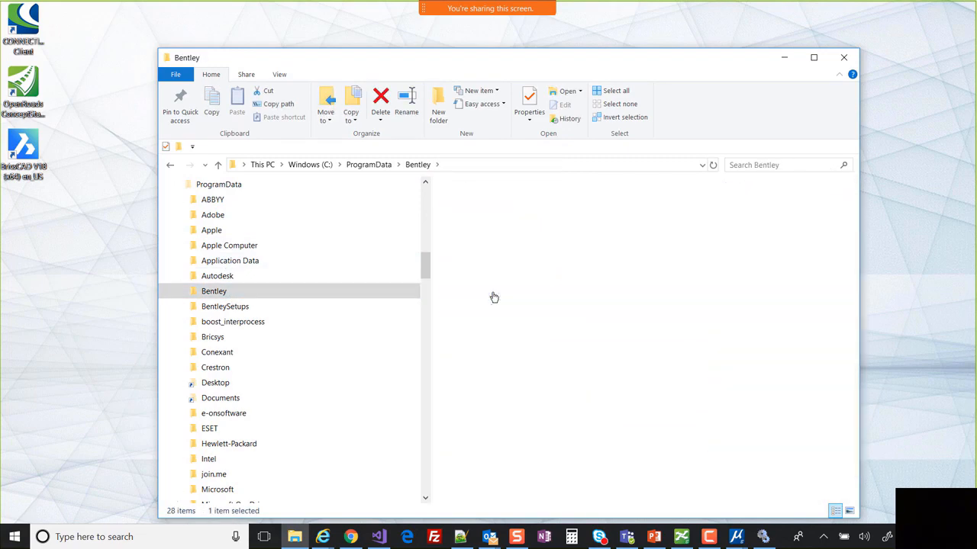
double_click(482, 204)
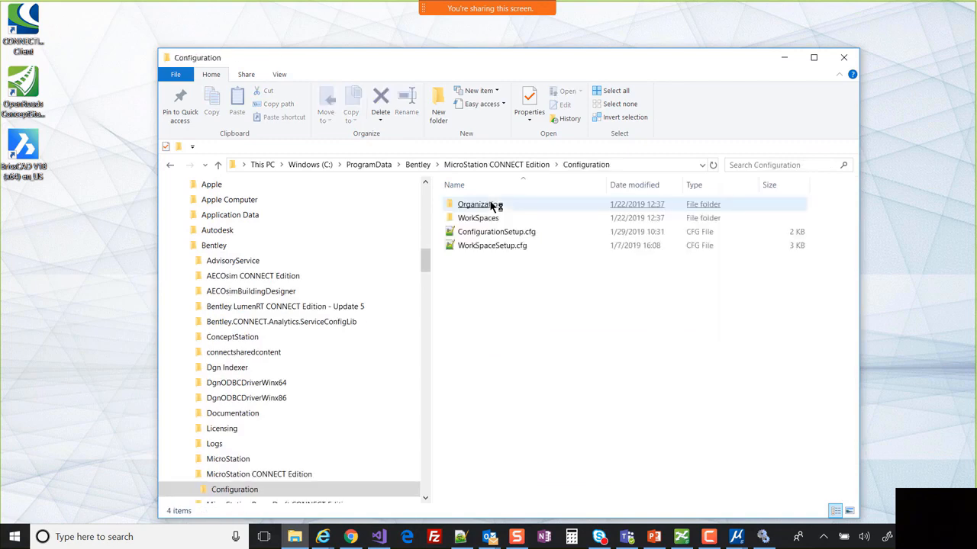
click(491, 204)
double_click(496, 232)
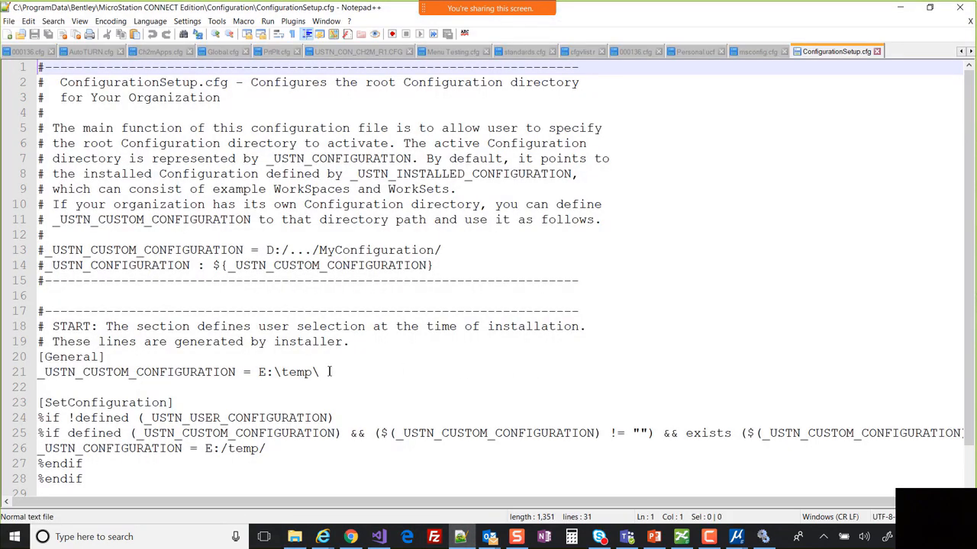
- Change line 21's path from E:\temp\ to c:\bentleyconnecttraining\
drag(330, 371, 260, 372)
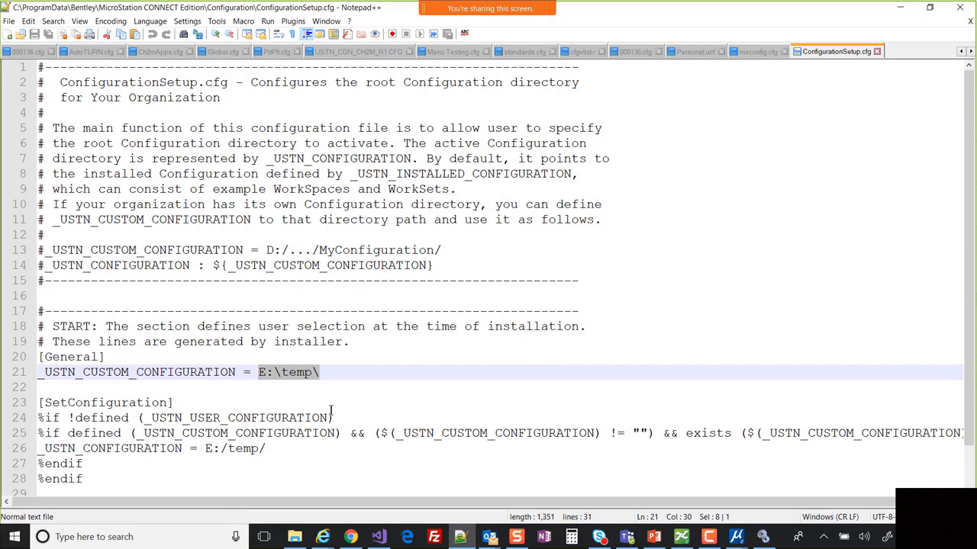
key(Right)
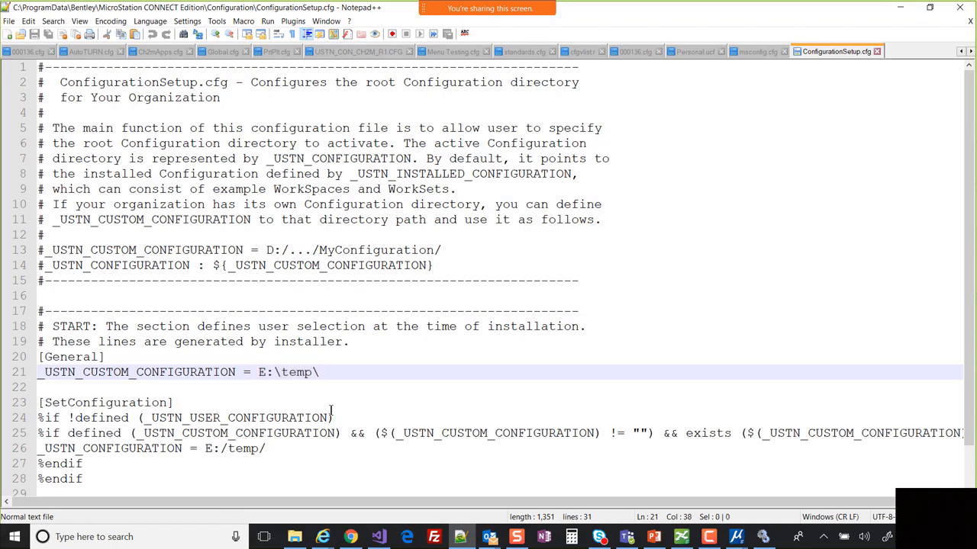
key(XF86AudioLowerVolume)
key(XF86AudioLowerVolume)
key(XF86AudioLowerVolume)
key(XF86AudioLowerVolume)
key(XF86AudioLowerVolume)
key(XF86AudioLowerVolume)
key(XF86AudioLowerVolume)
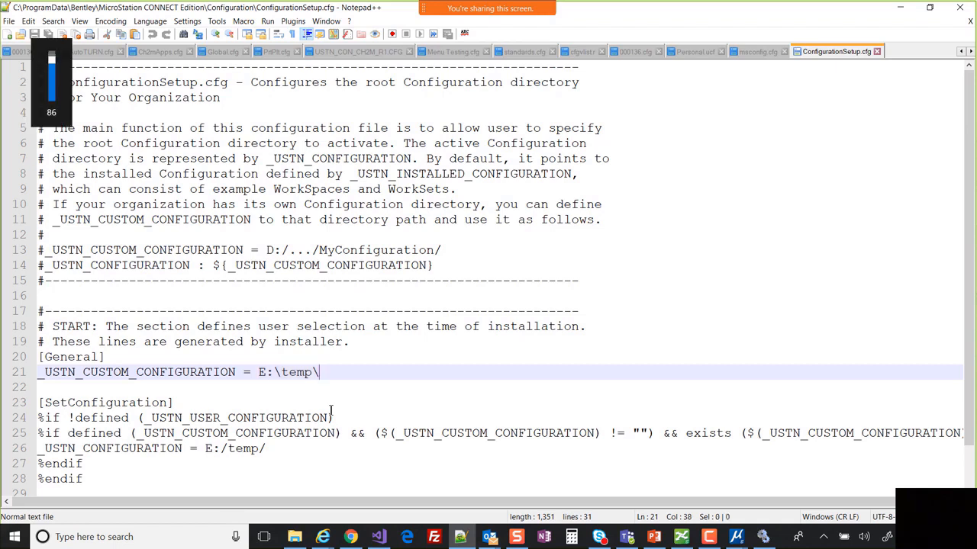
click(265, 372)
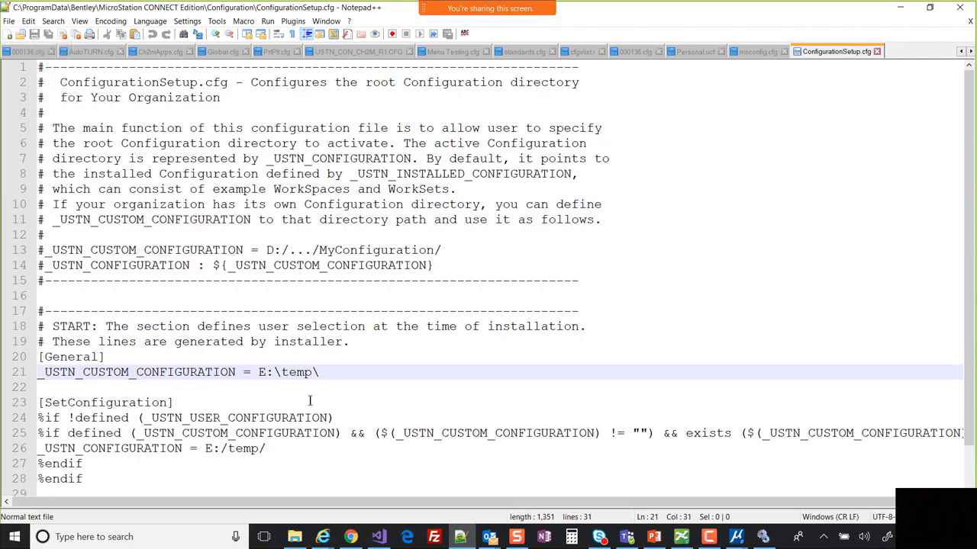
key(BackSpace)
text(c)
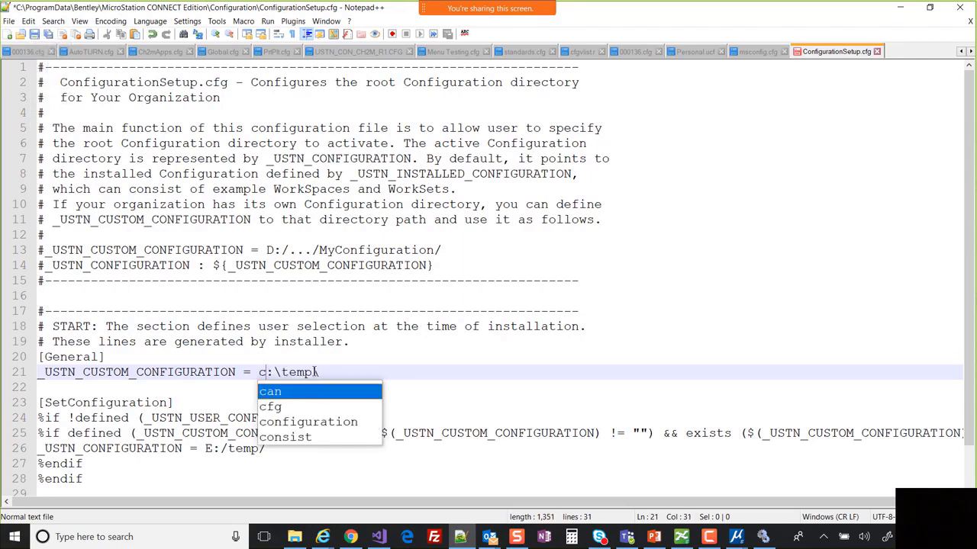
click(336, 372)
key(Left)
key(BackSpace)
key(BackSpace)
key(BackSpace)
key(BackSpace)
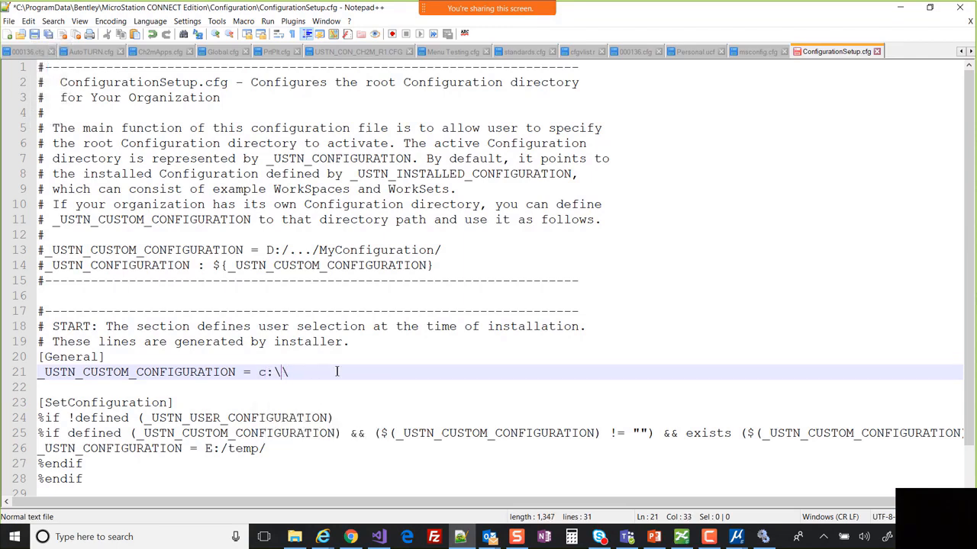
text(bentley)
text(connec)
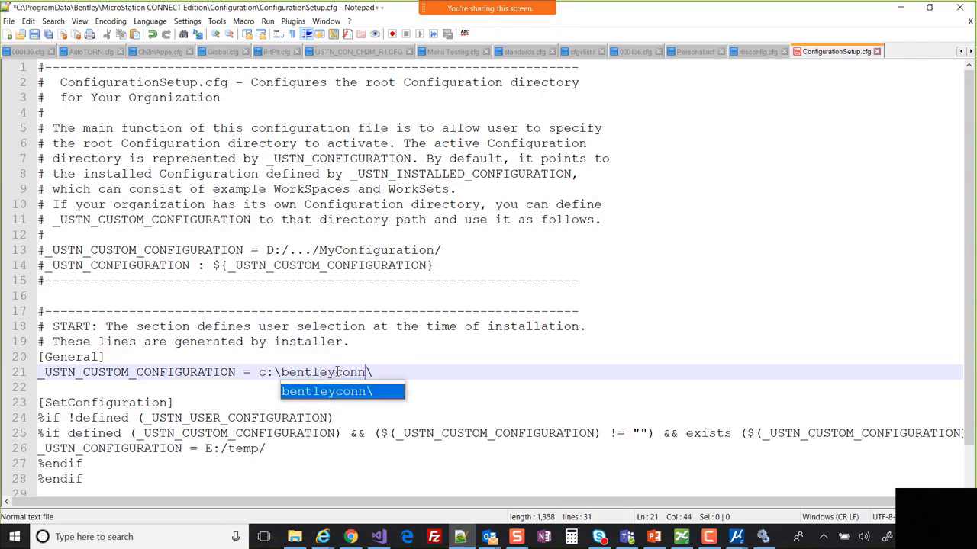
text(ttraining)
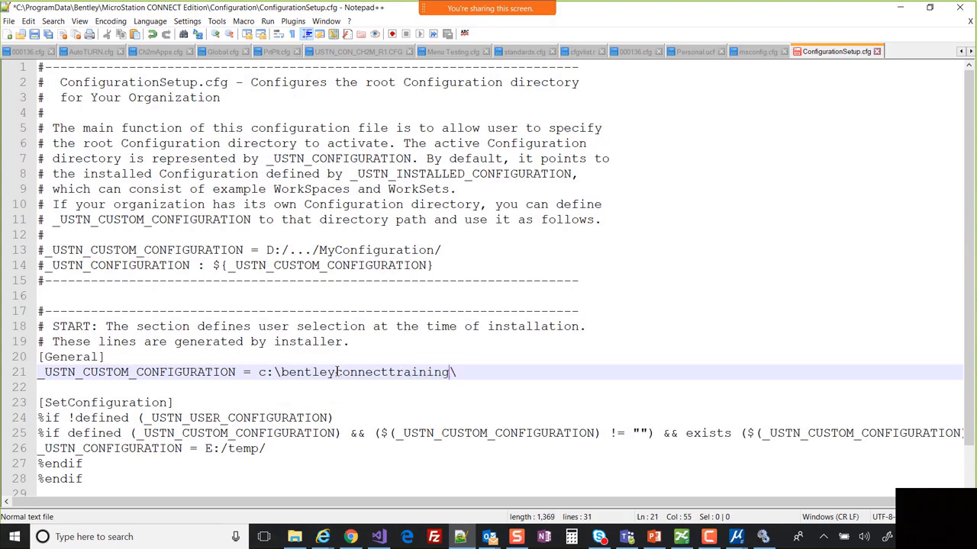
- Copy the new path over E:/temp/ on line 26, then save the file
key(shift+Left)
key(shift+Left)
key(shift+Left)
key(shift+Left)
key(shift+Left)
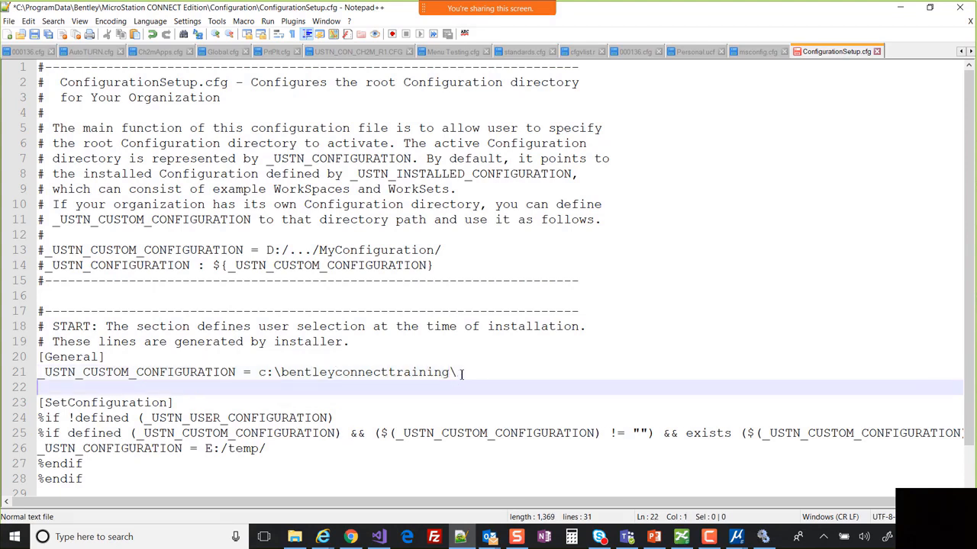
drag(380, 373, 259, 369)
key(ctrl+c)
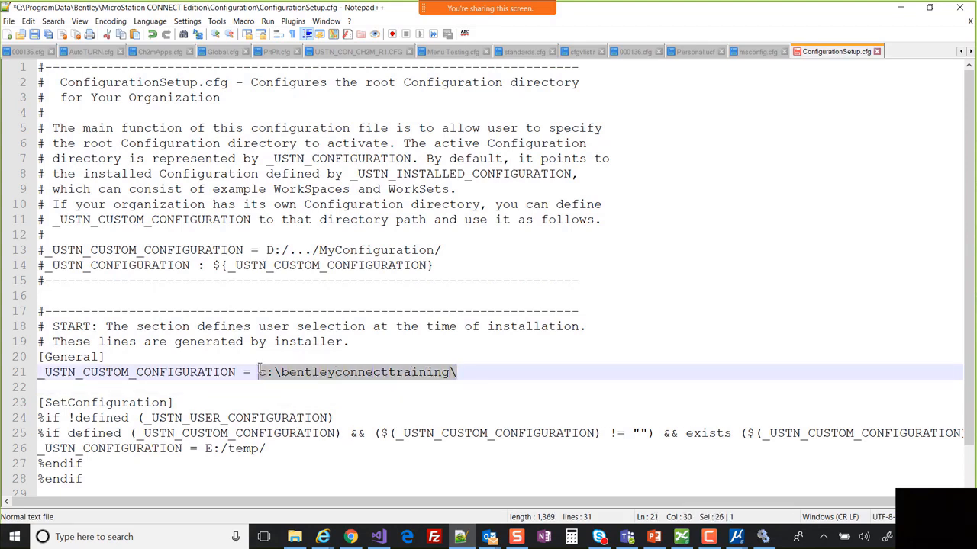
drag(266, 449, 205, 449)
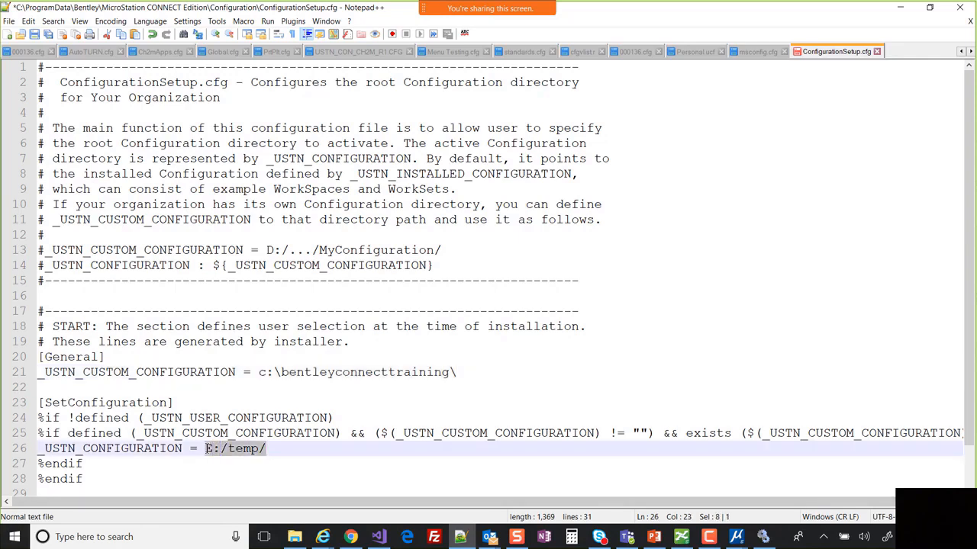
key(ctrl+v)
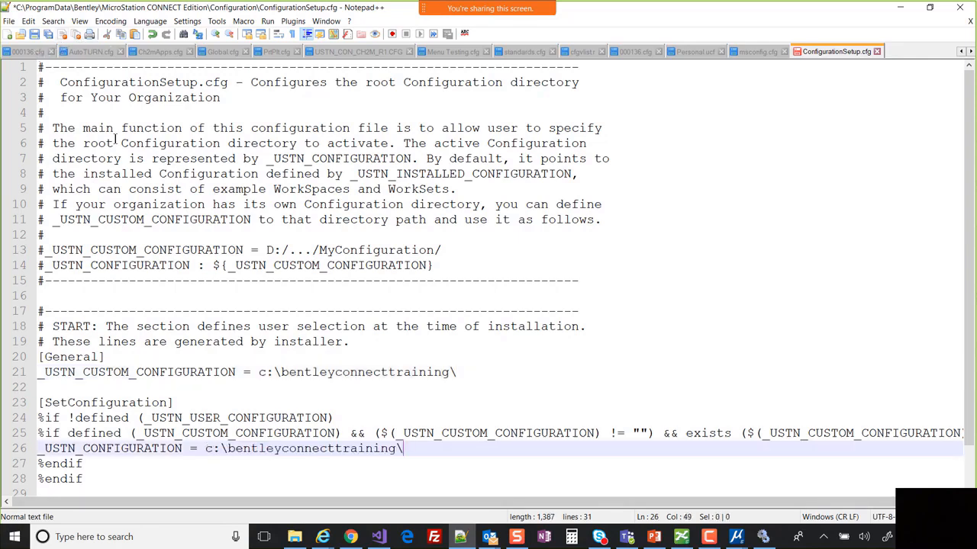
click(34, 34)
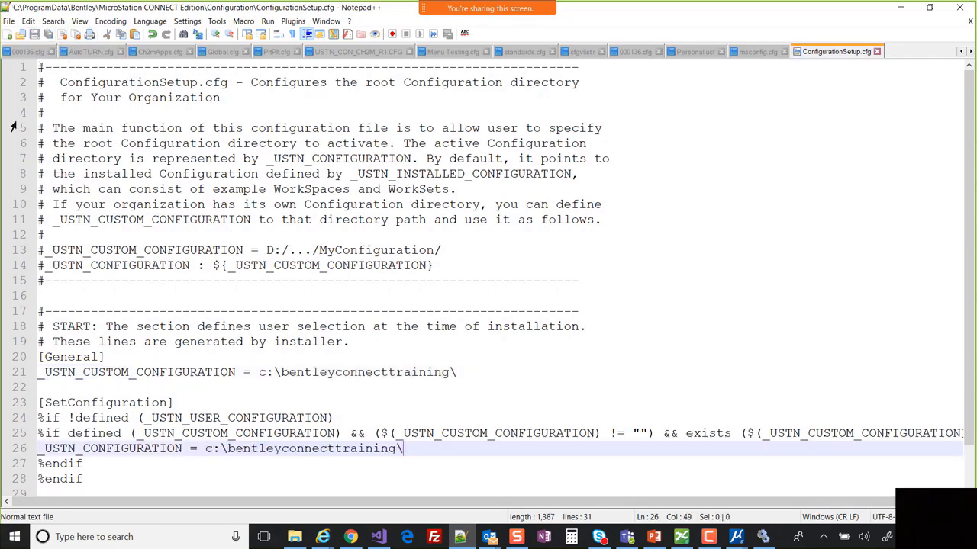
click(897, 8)
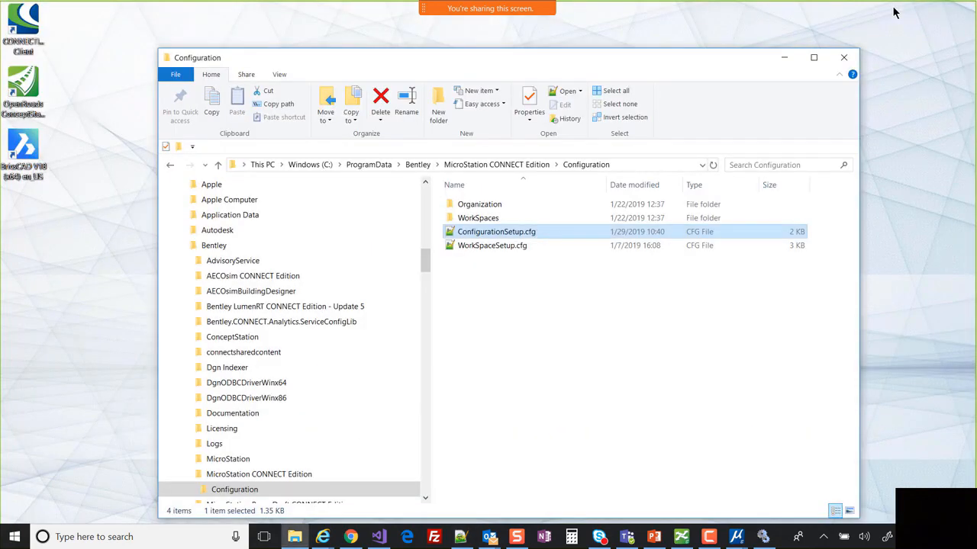
- Minimize Explorer, show then hide the Text Window, and restore the MicroStation drawing window
click(784, 62)
mouse_move(741, 520)
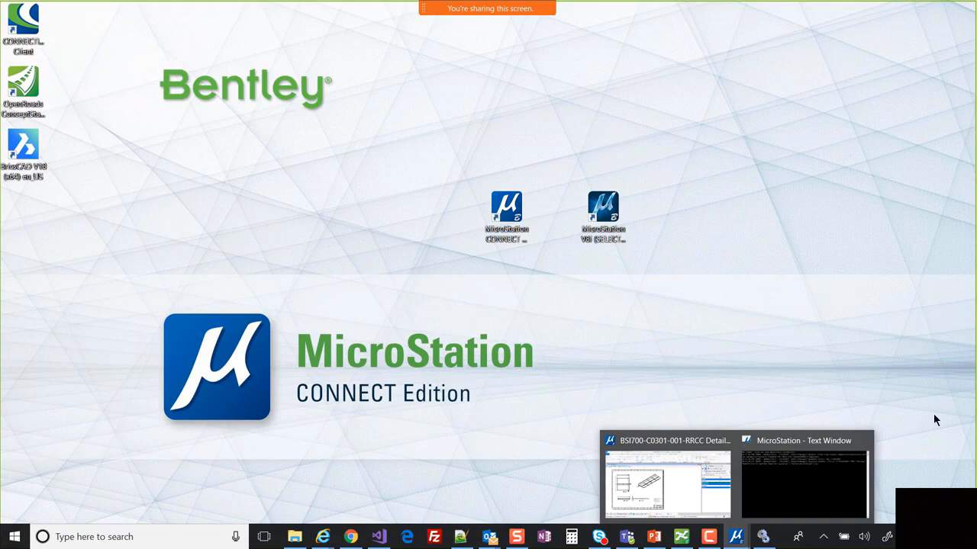
click(822, 491)
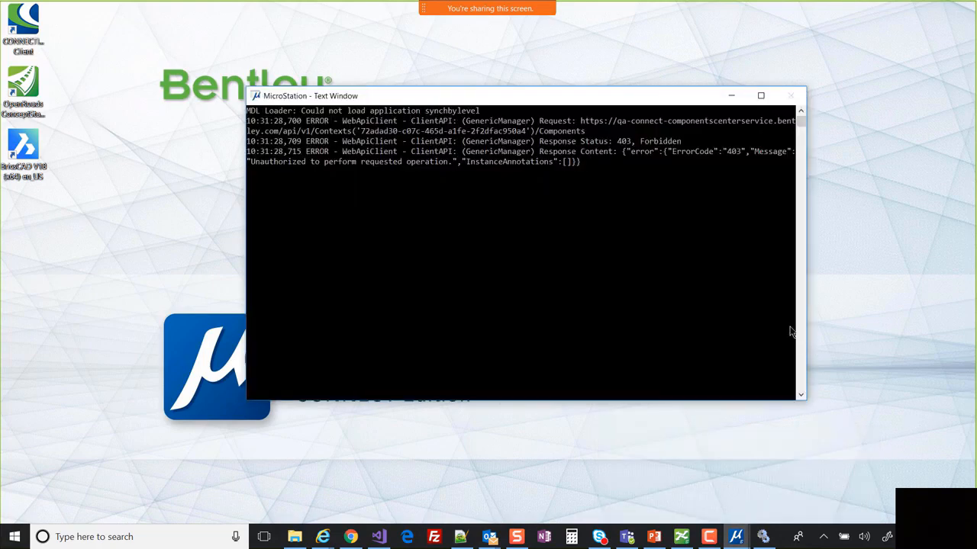
click(731, 96)
mouse_move(735, 537)
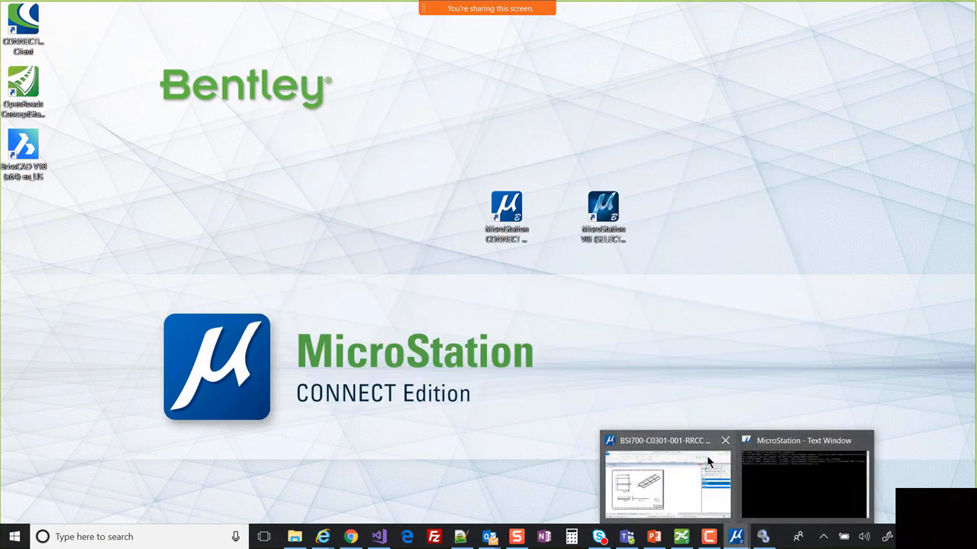
click(700, 483)
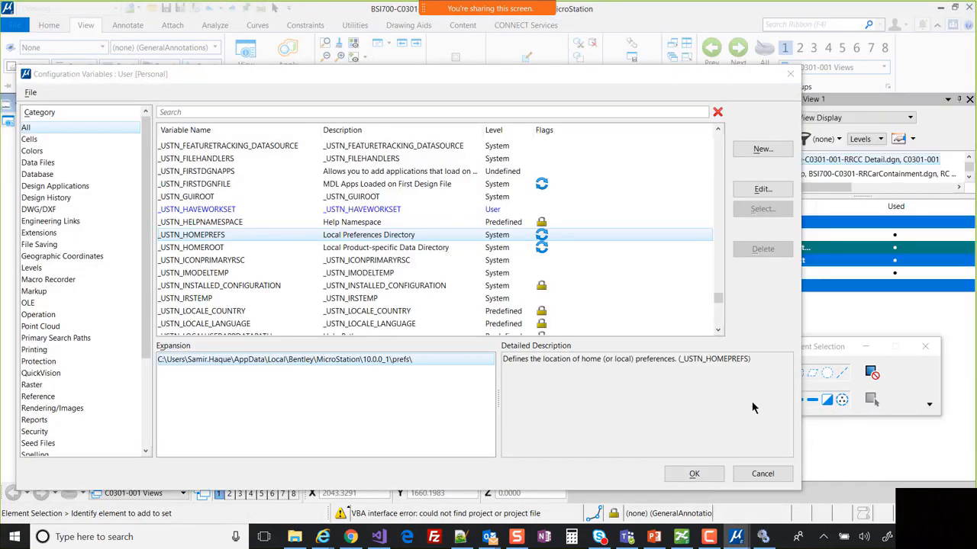
- Cancel the Configuration Variables dialog without making changes
click(771, 473)
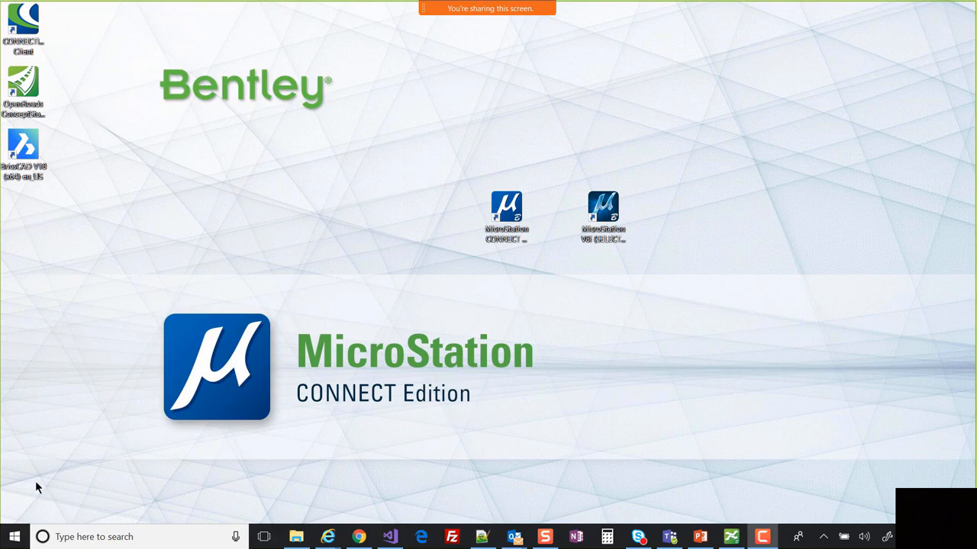
- Reopen ConfigurationSetup.cfg to verify both paths read c:\bentleyconnecttraining\, then minimize Notepad++
click(296, 537)
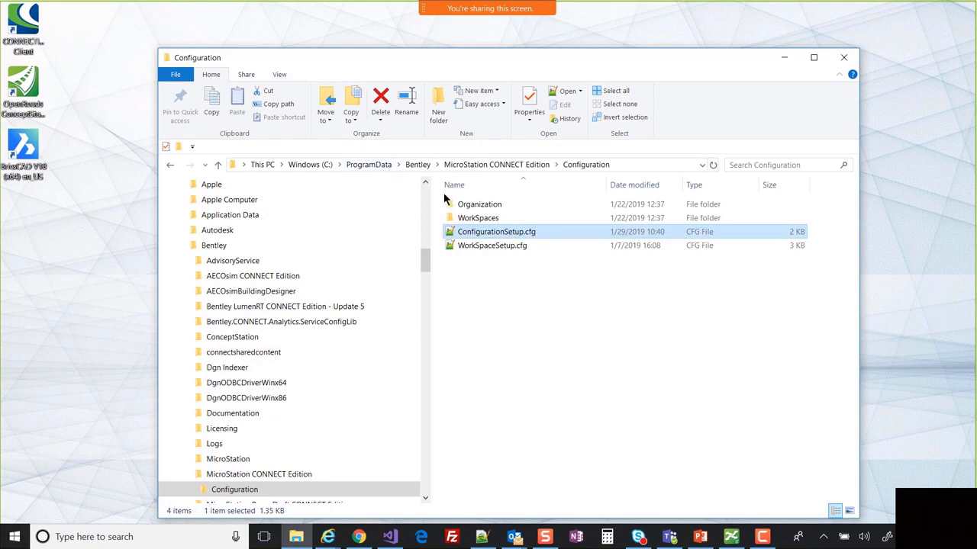
double_click(505, 234)
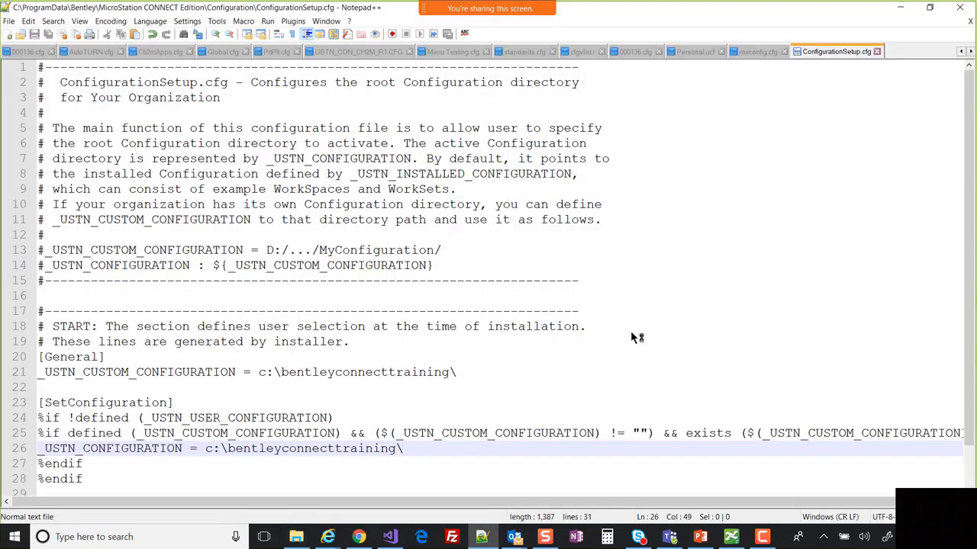
click(631, 344)
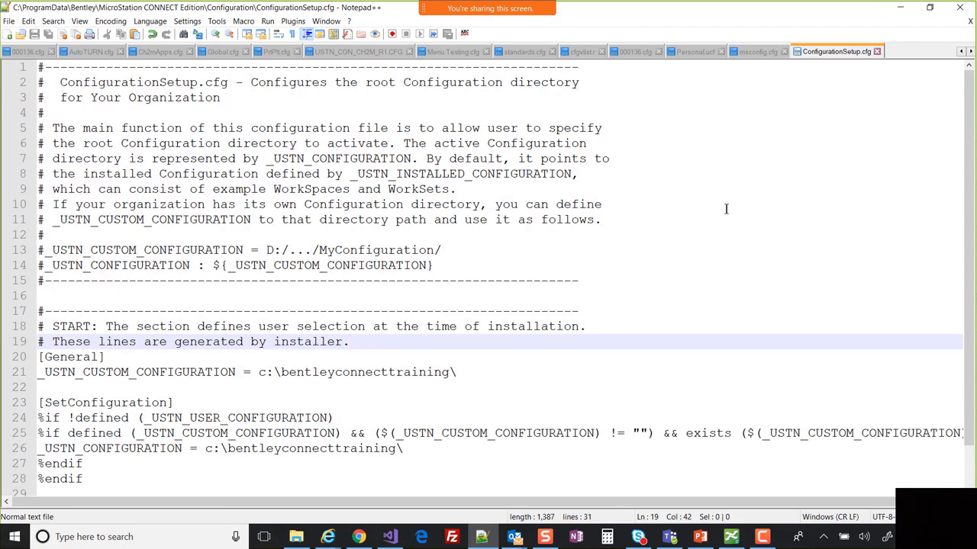
click(901, 9)
click(741, 379)
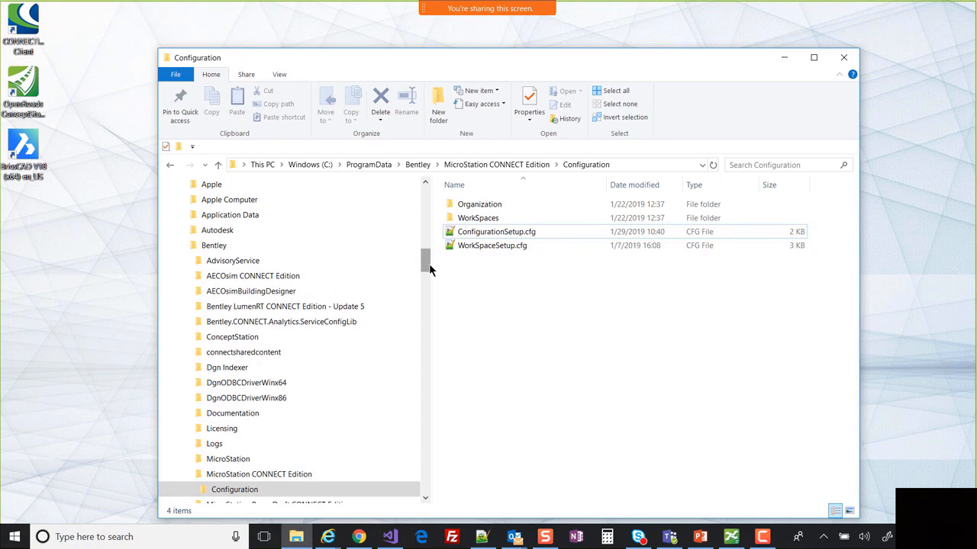
- Browse to AppData\Local\Bentley\MicroStation\10.0.0_1\prefs and review its 11 items
drag(429, 263, 425, 385)
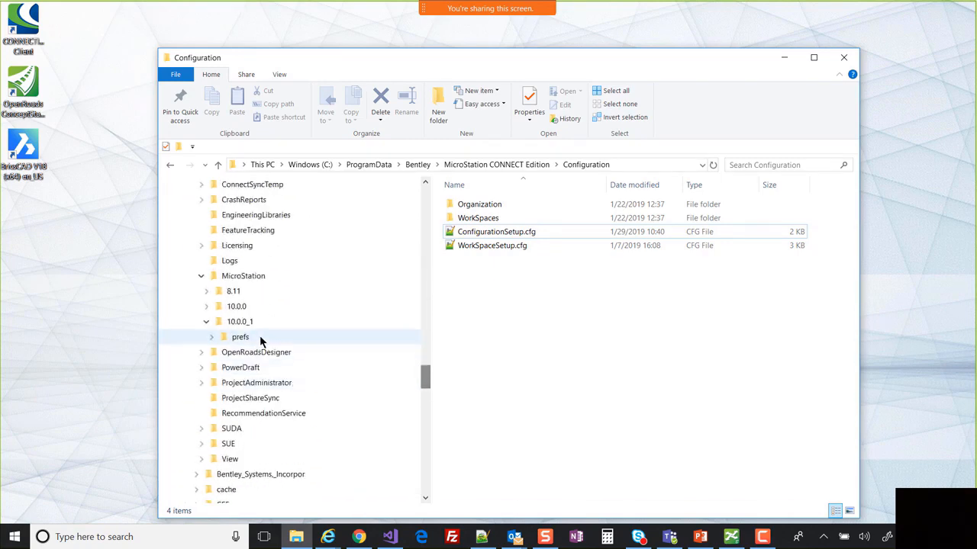
click(258, 340)
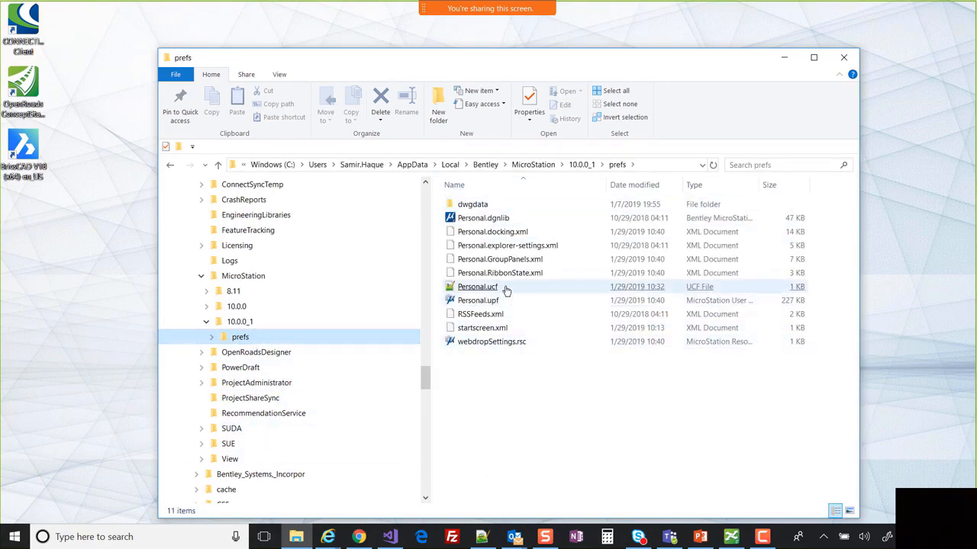
click(605, 433)
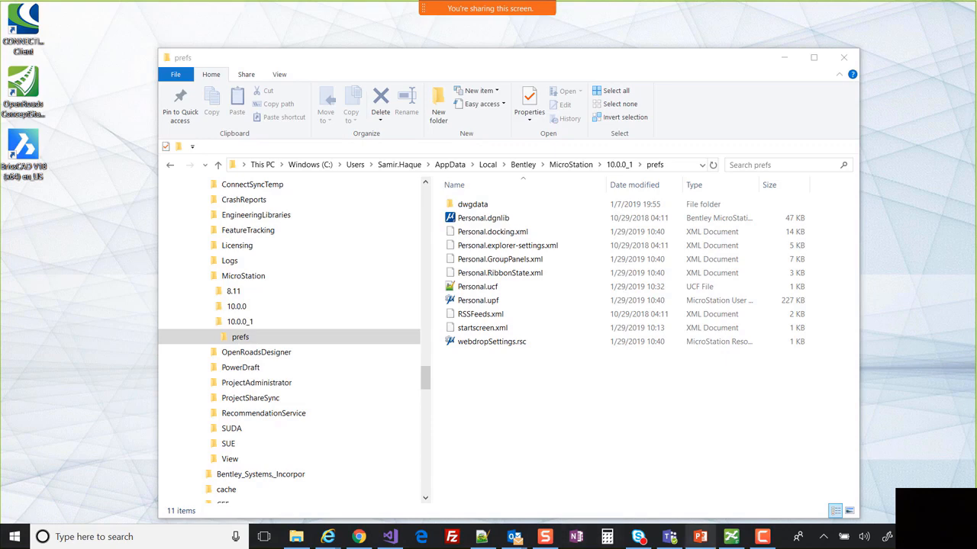
mouse_move(469, 6)
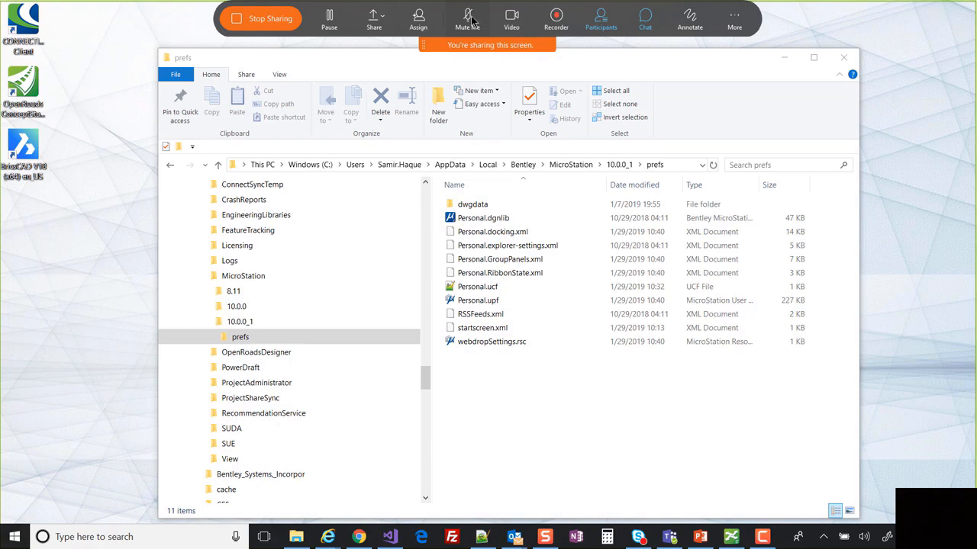
- Mute the microphone from the Webex sharing toolbar
click(472, 23)
click(467, 20)
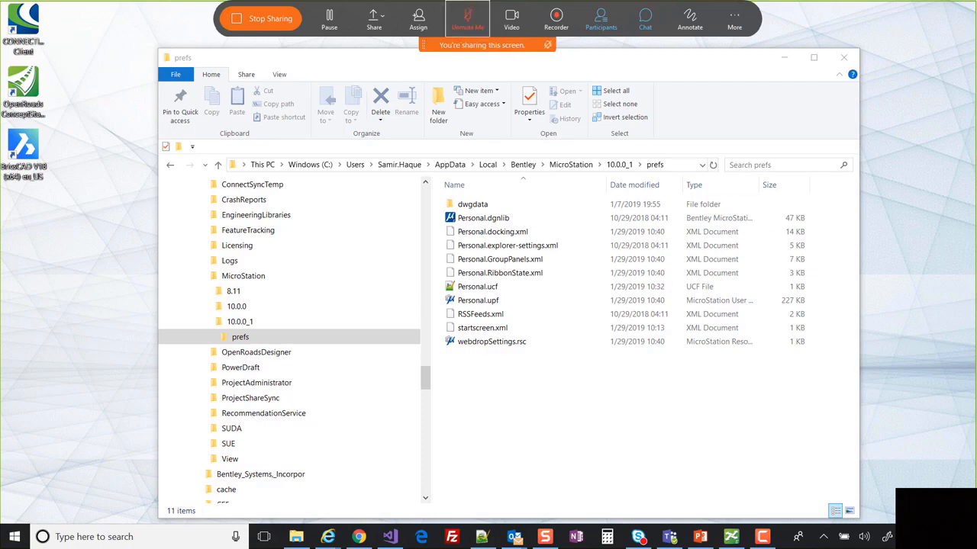